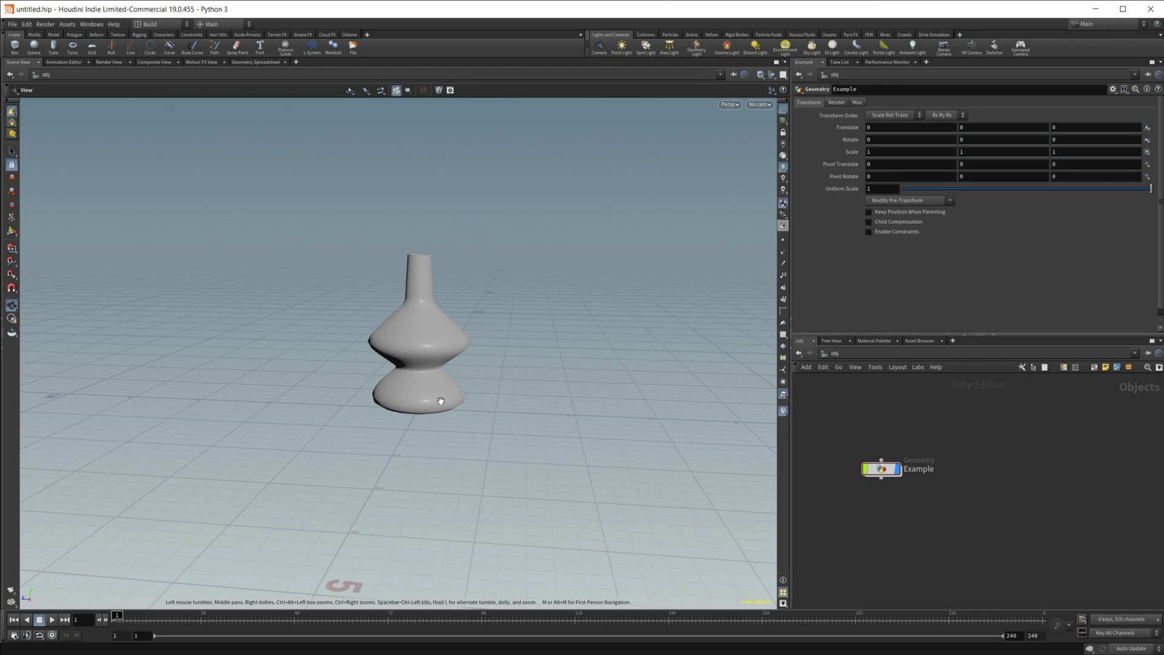
Step: Orbit the vase view and add a Geometry object to the network
{"action": "left_click_drag", "start_coordinate": [431, 374], "coordinate": [421, 371]}
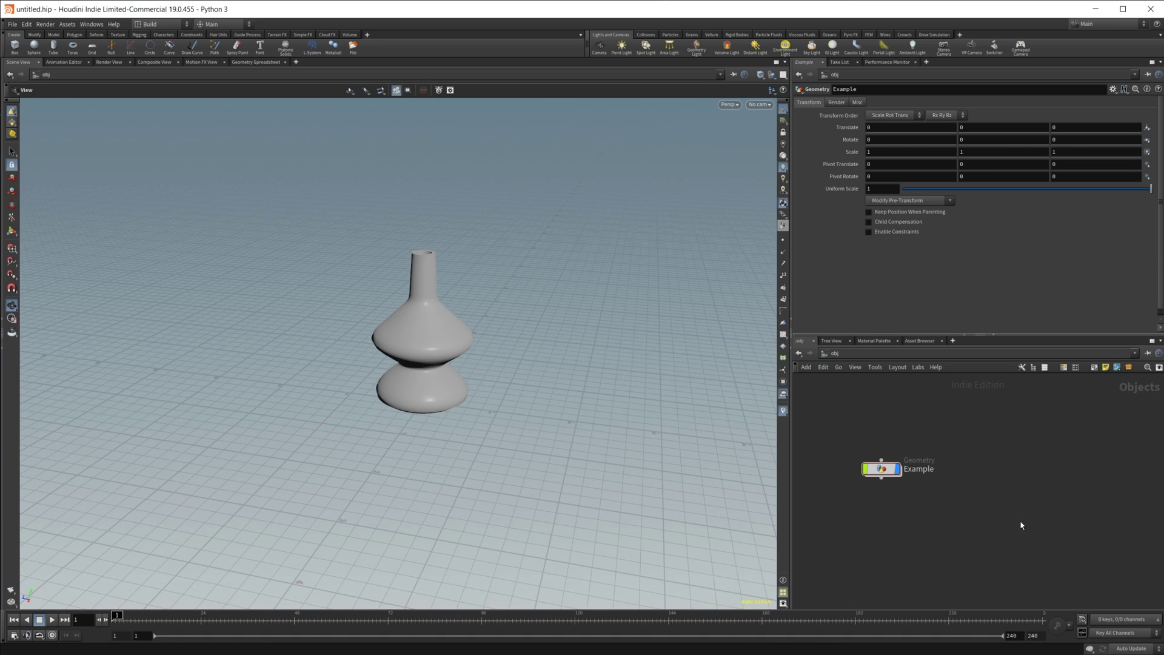
{"action": "left_click_drag", "start_coordinate": [372, 263], "coordinate": [413, 364]}
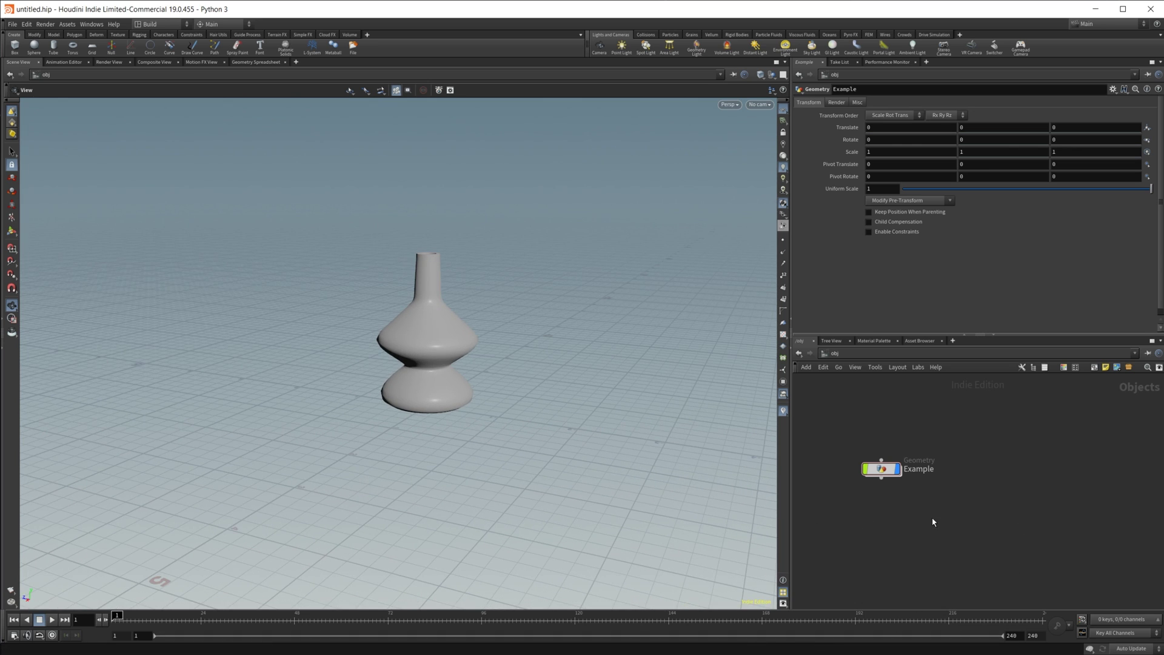
{"action": "key", "text": "Tab"}
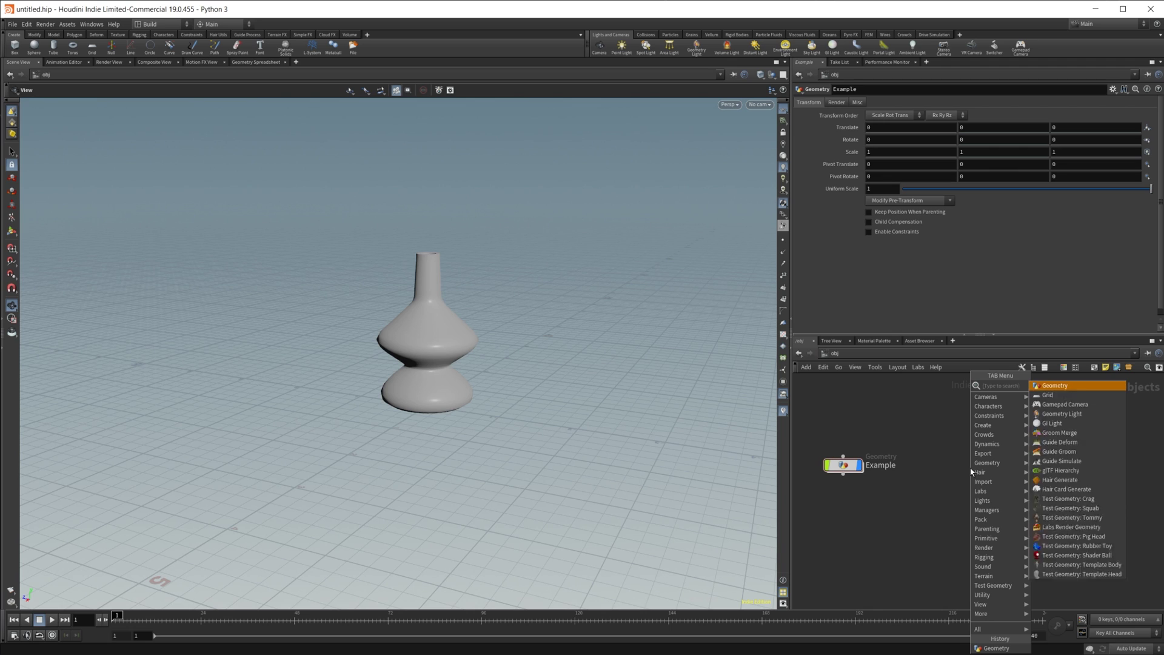
{"action": "type", "text": "geo"}
{"action": "key", "text": "Return"}
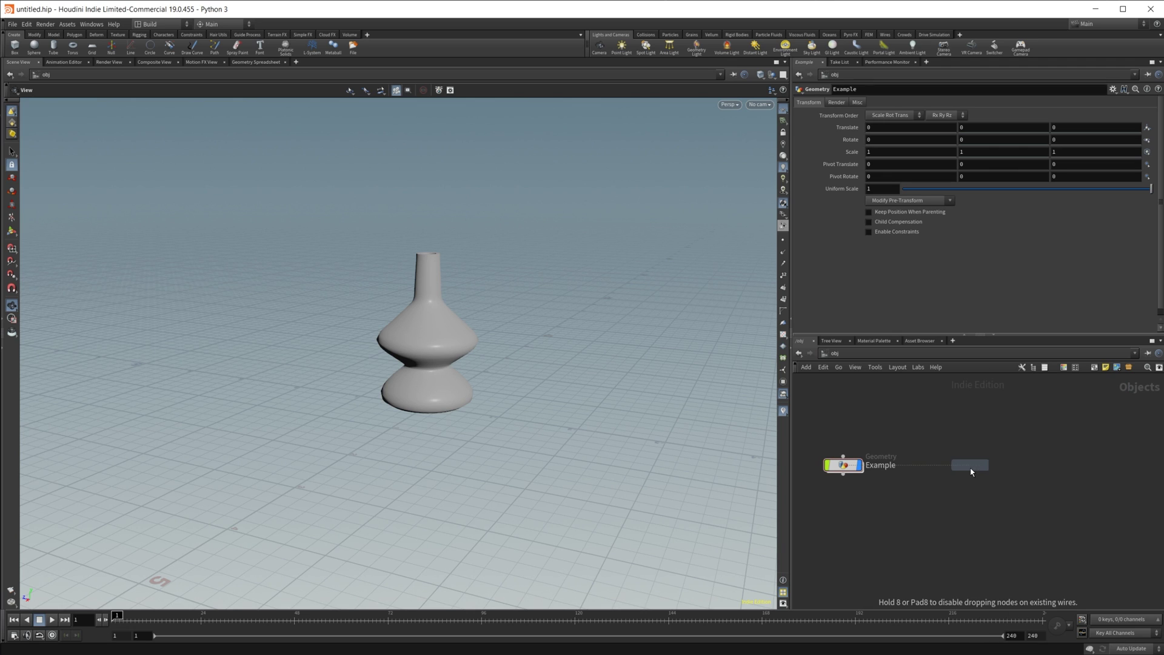
{"action": "left_click", "coordinate": [970, 469]}
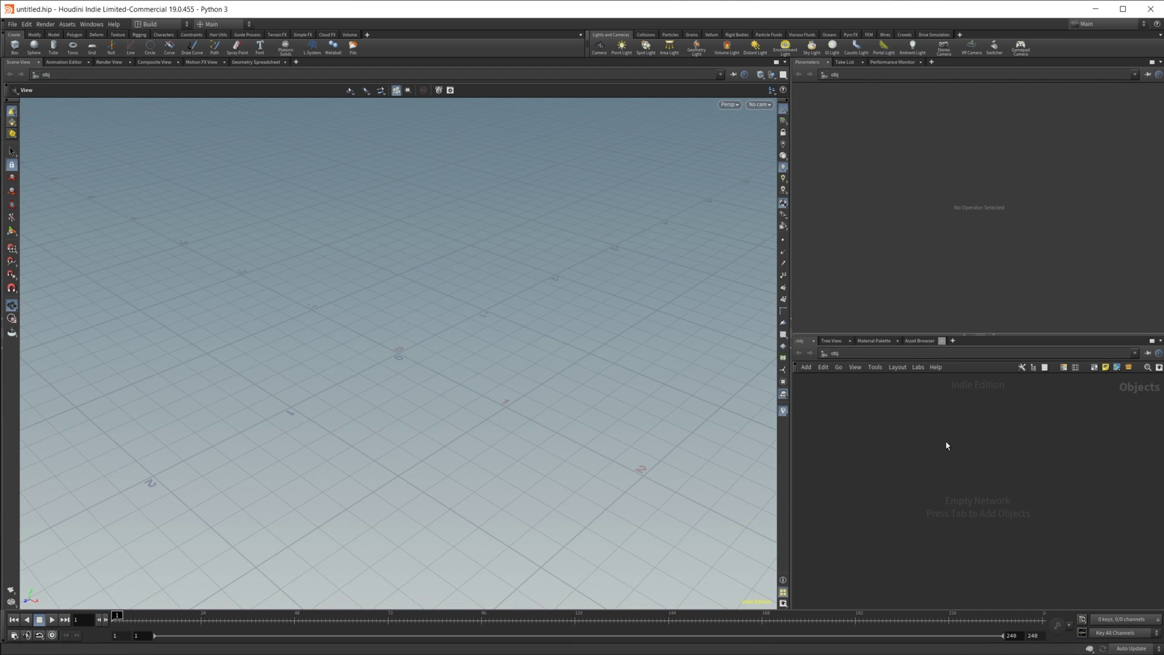
Step: In the restarted scene, place a new Geometry object named geo1
{"action": "key", "text": "Tab"}
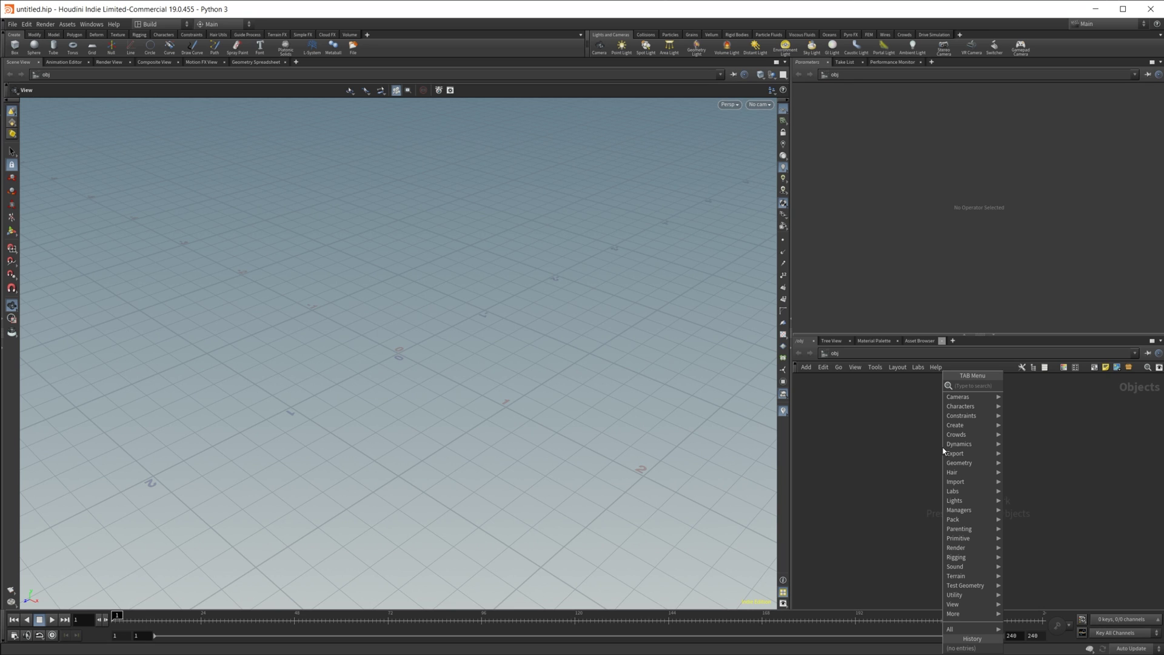
{"action": "type", "text": "geom"}
{"action": "key", "text": "Return"}
{"action": "left_click", "coordinate": [946, 452]}
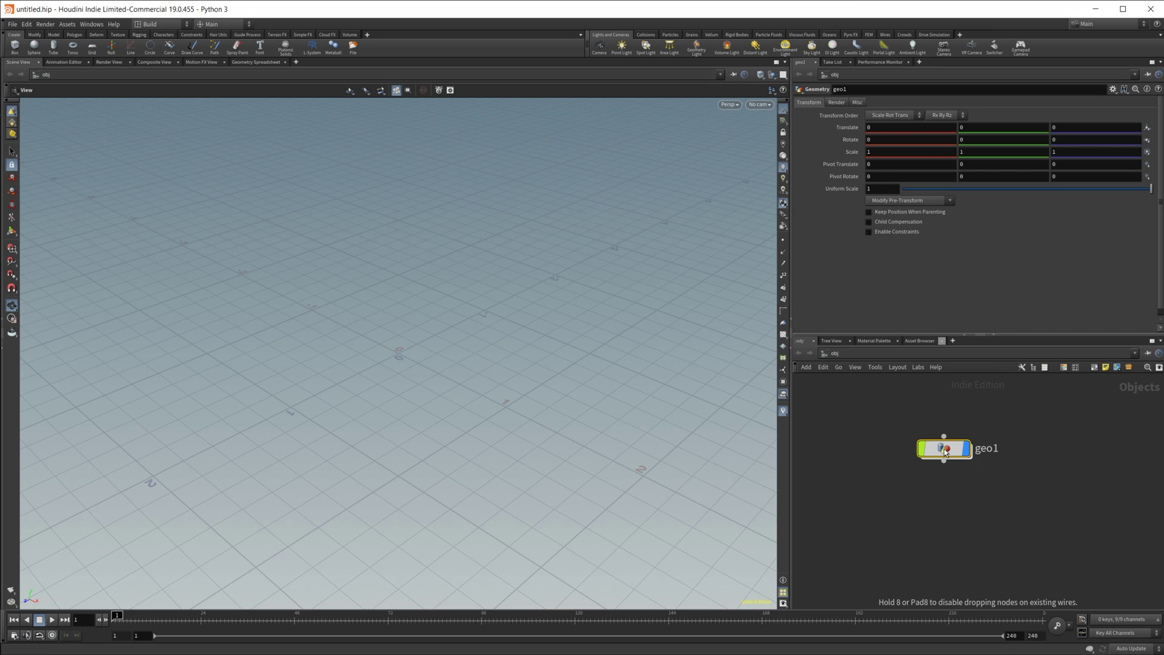
Step: Inside geo1, add a Line node line1 and orbit so the line stands upright
{"action": "double_click", "coordinate": [945, 449]}
{"action": "key", "text": "Tab"}
{"action": "type", "text": "box"}
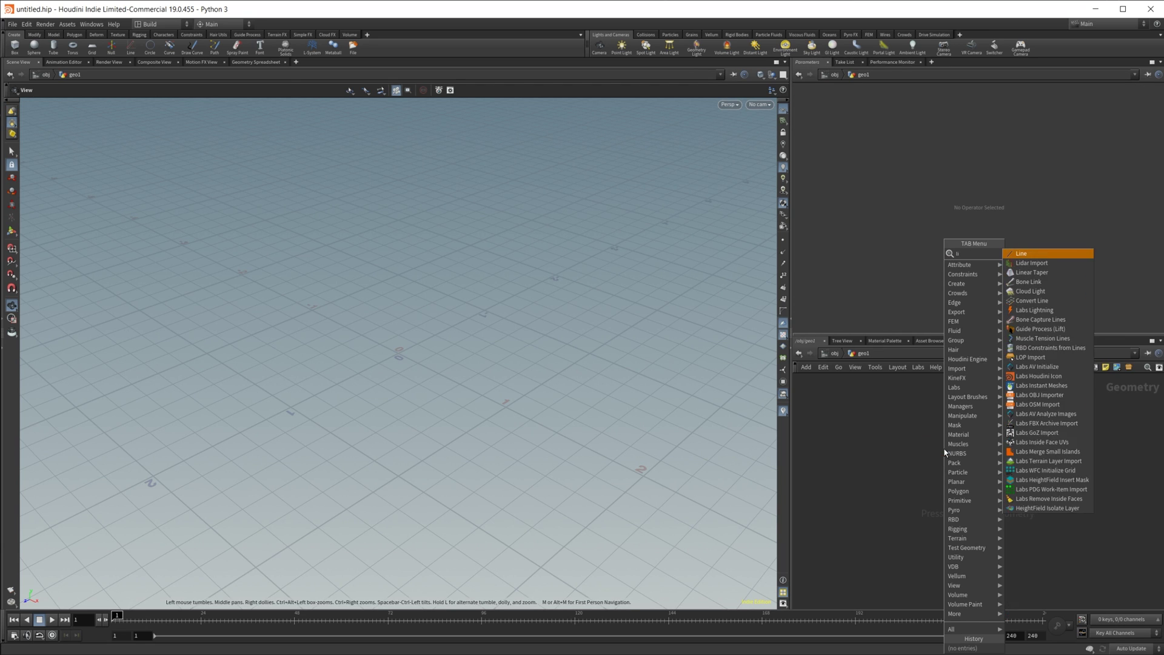
{"action": "key", "text": "Return"}
{"action": "left_click", "coordinate": [945, 452]}
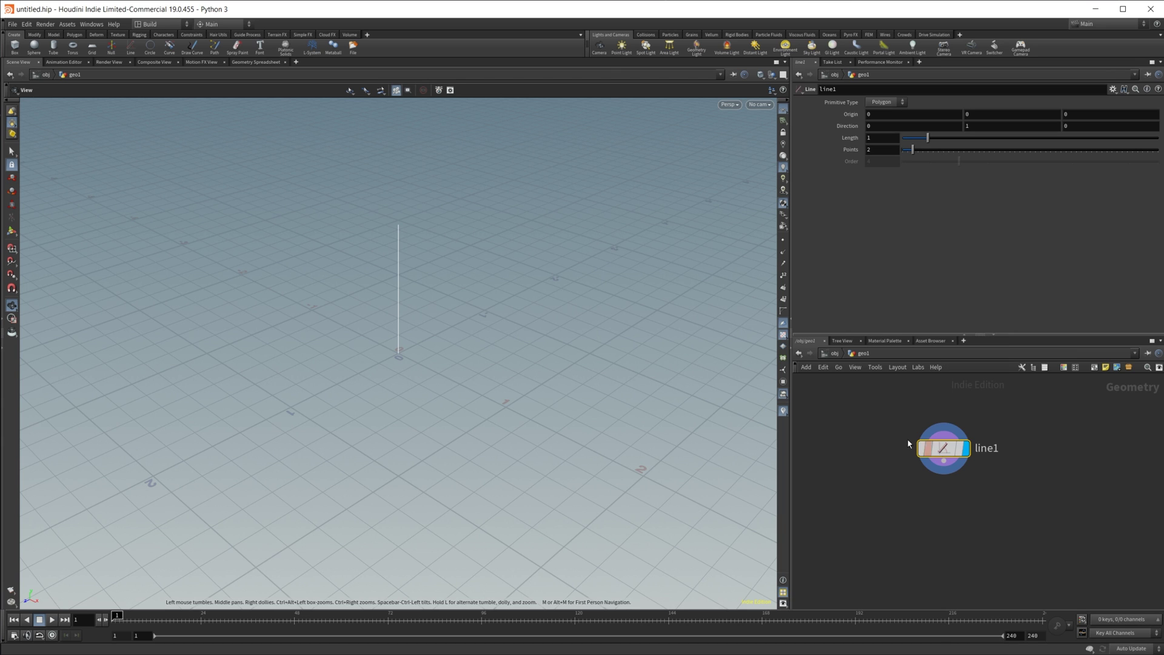
{"action": "left_click_drag", "start_coordinate": [416, 327], "coordinate": [544, 179]}
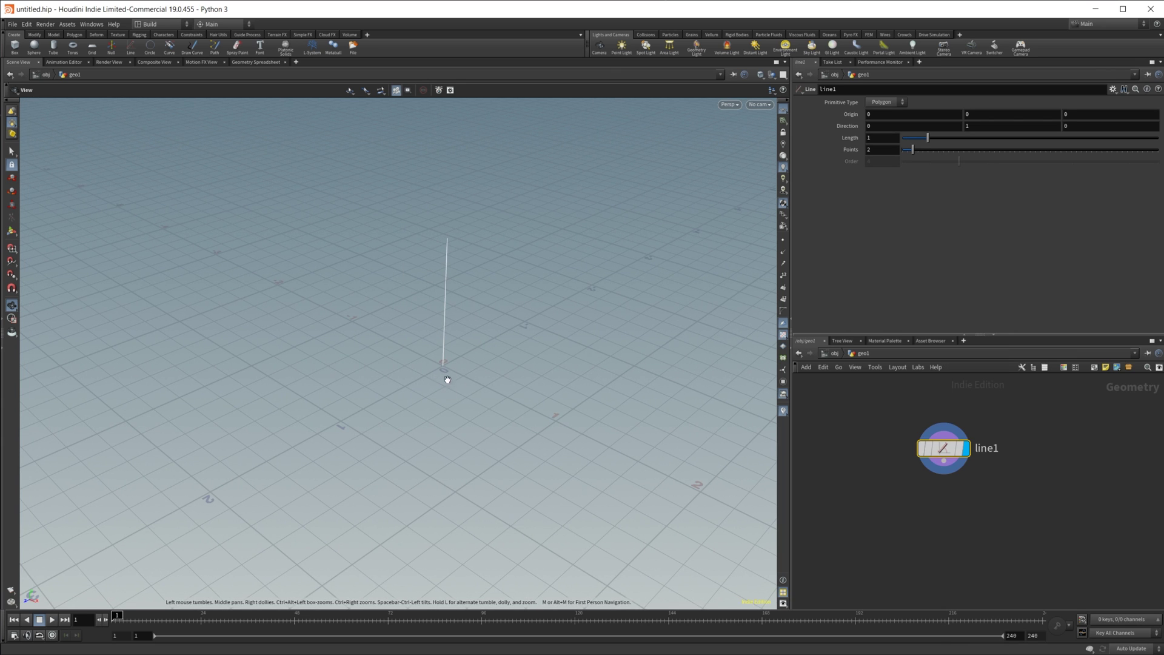
{"action": "middle_click_drag", "start_coordinate": [477, 337], "coordinate": [457, 390]}
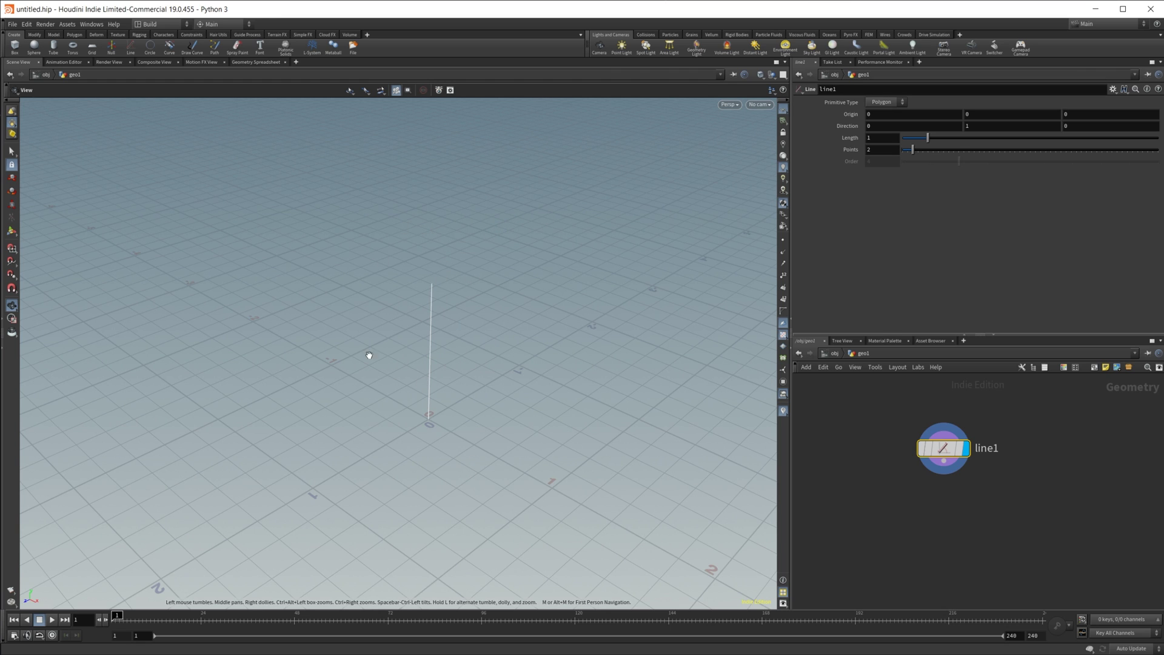
{"action": "left_click_drag", "start_coordinate": [419, 410], "coordinate": [429, 225]}
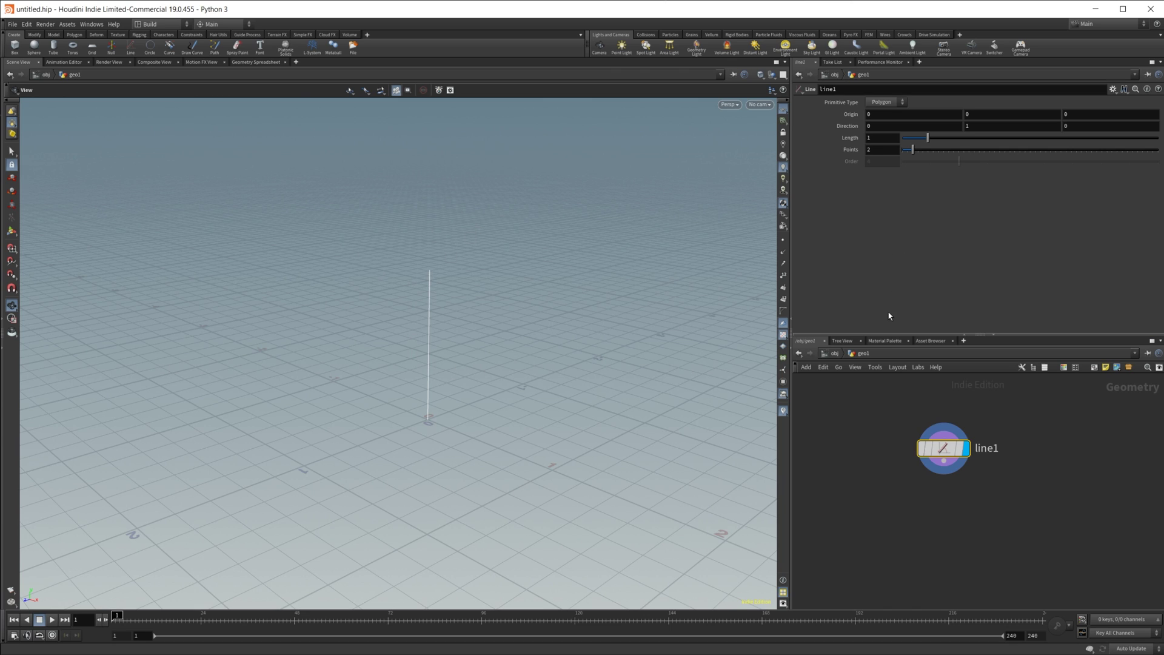
Step: Add resample1 below line1 with segment Length 0.3 and Curve U Attribute ticked
{"action": "key", "text": "Tab"}
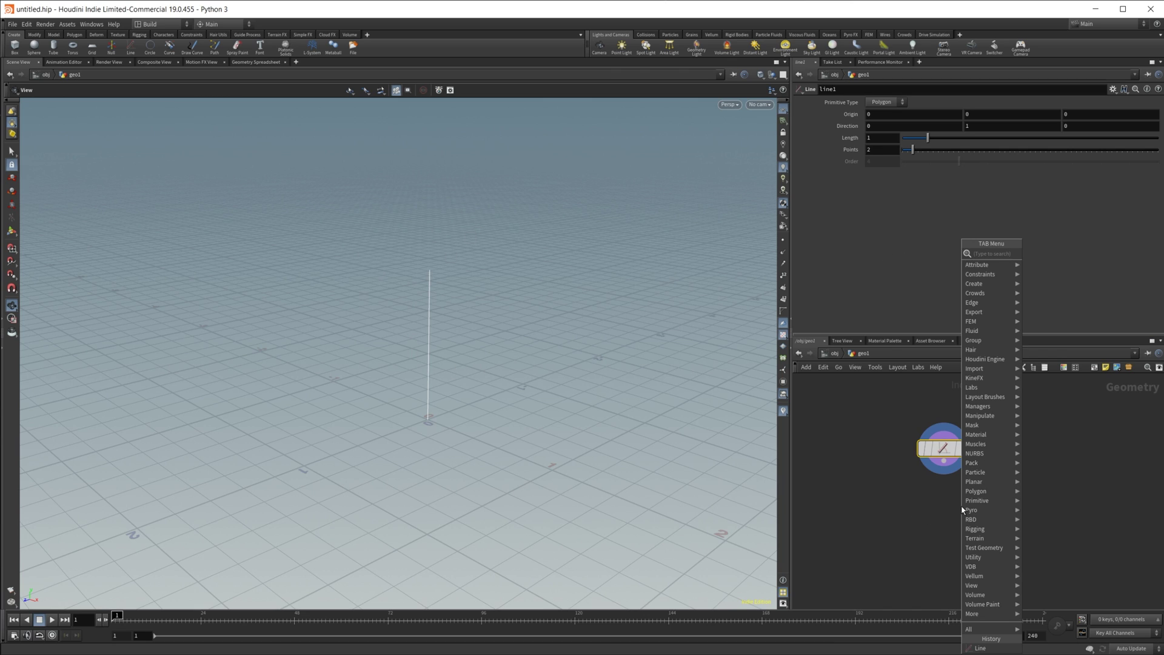
{"action": "type", "text": "resa"}
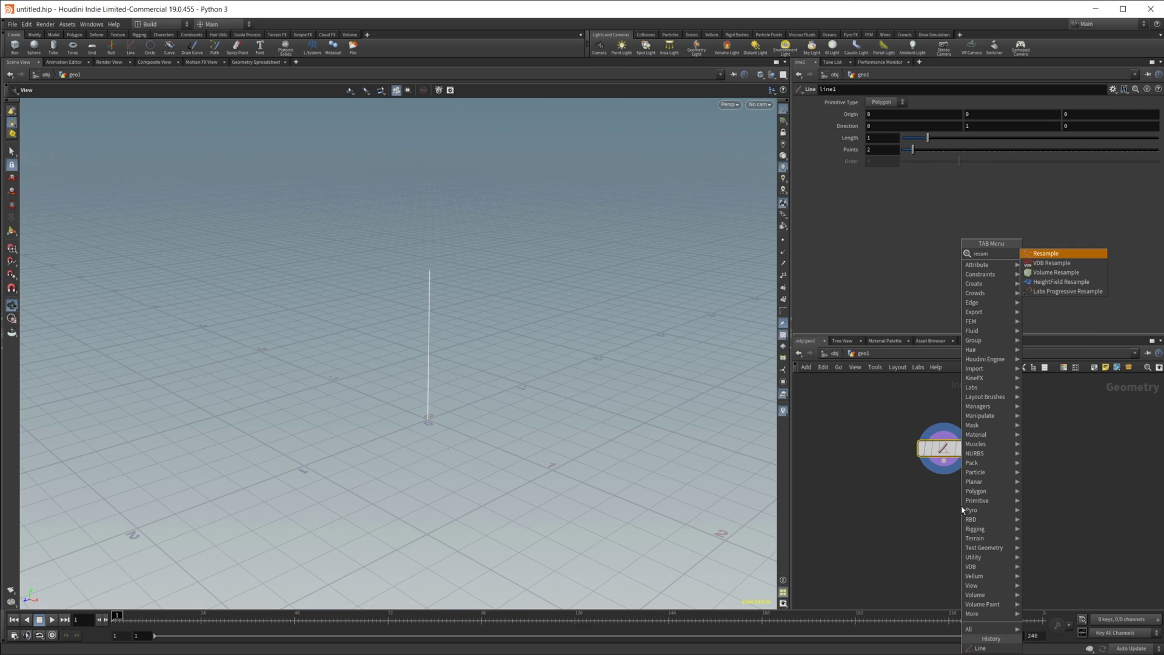
{"action": "type", "text": "m"}
{"action": "key", "text": "Return"}
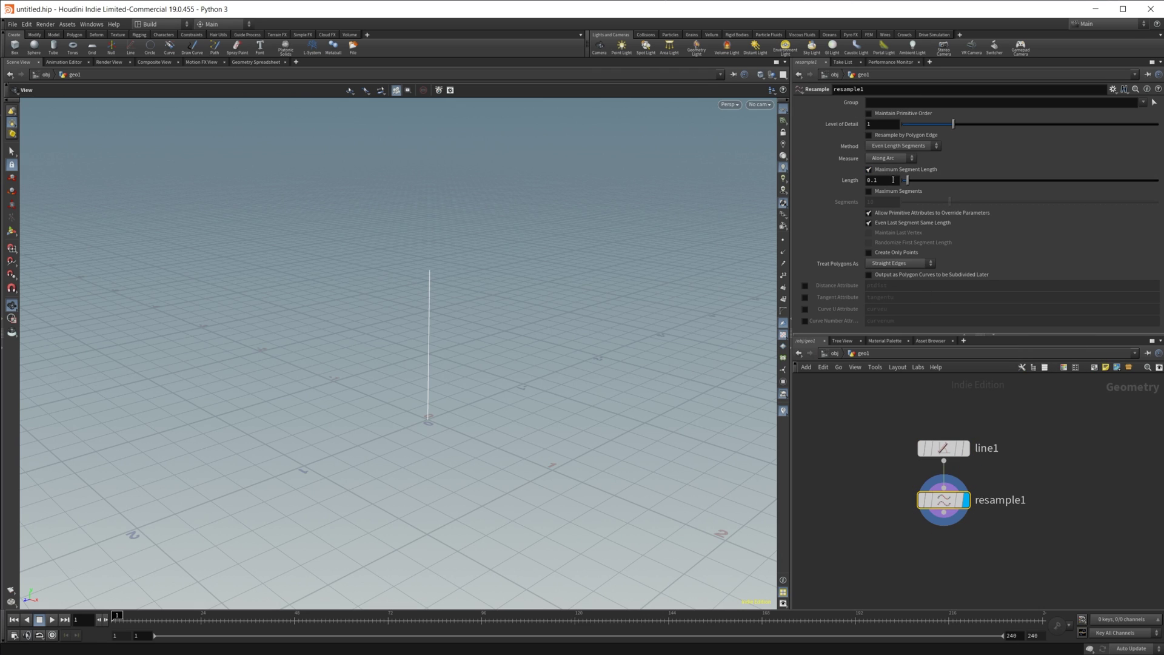
{"action": "left_click", "coordinate": [894, 180]}
{"action": "key", "text": "BackSpace"}
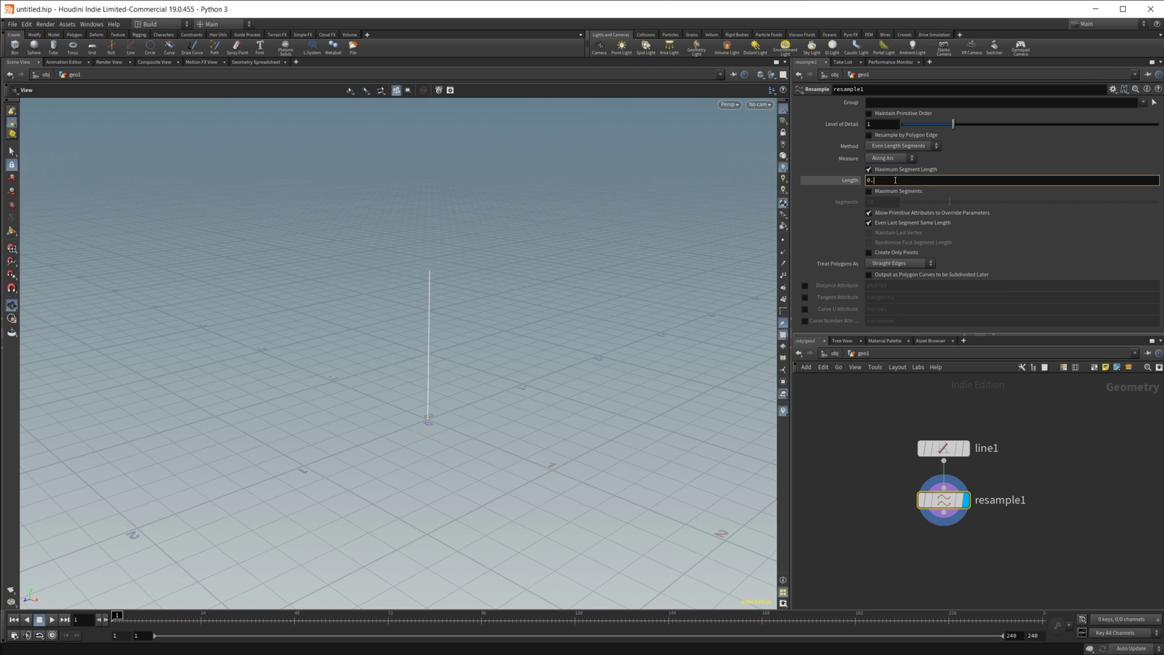
{"action": "key", "text": "Return"}
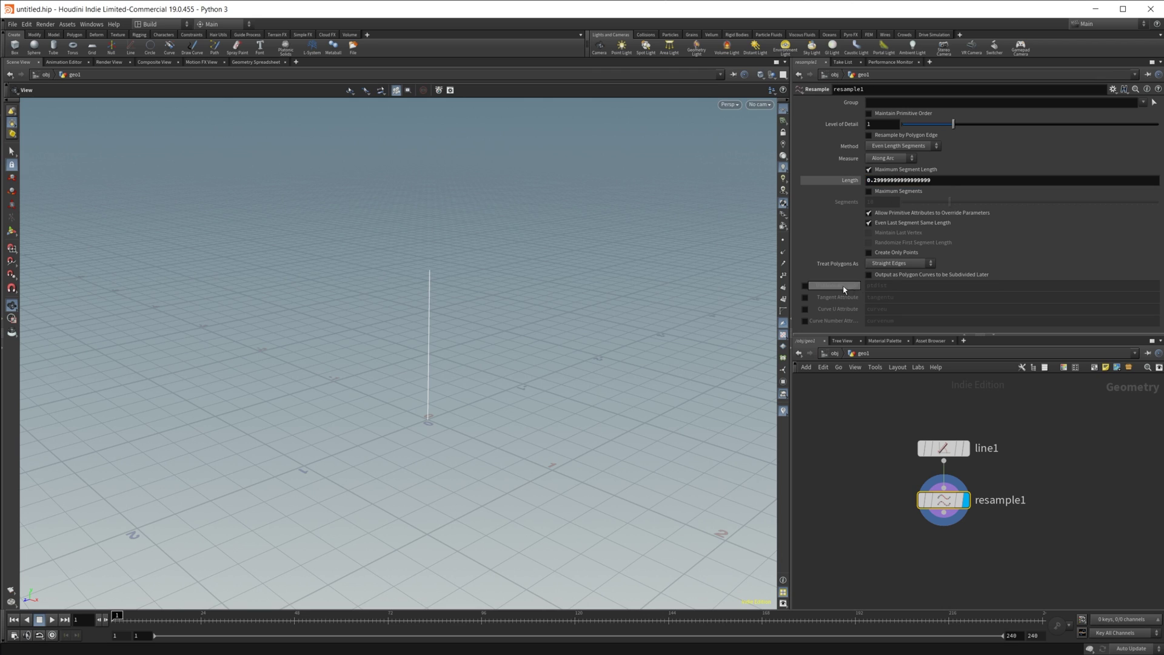
{"action": "left_click", "coordinate": [805, 309]}
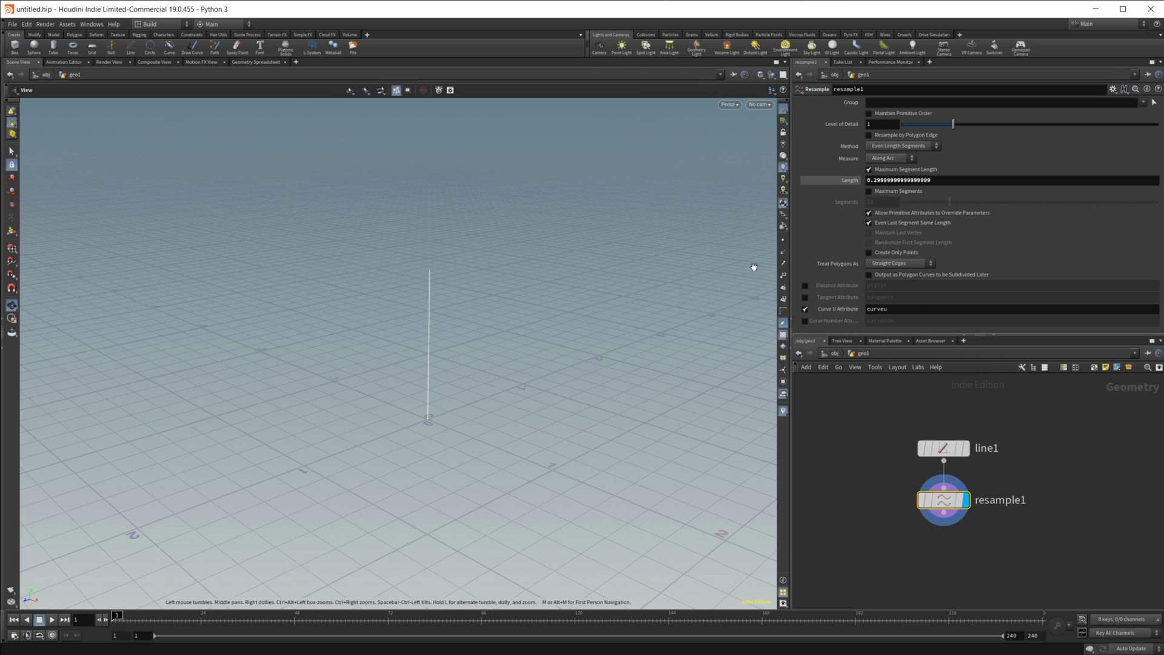
{"action": "middle_click_drag", "start_coordinate": [971, 577], "coordinate": [941, 526]}
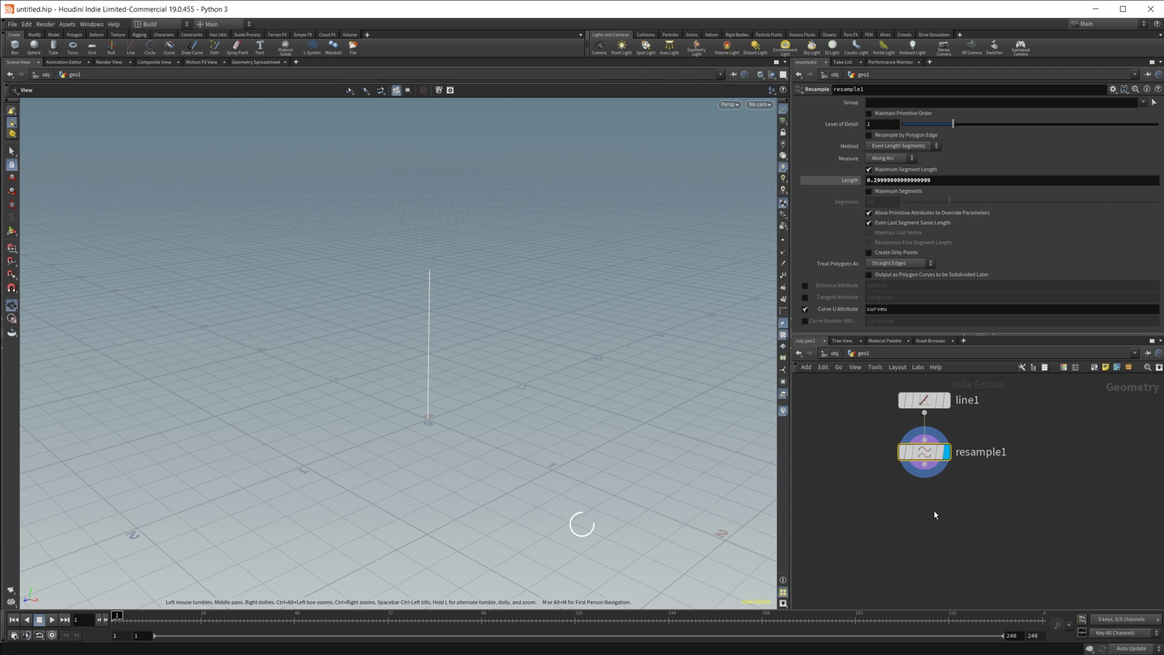
{"action": "key", "text": "Tab"}
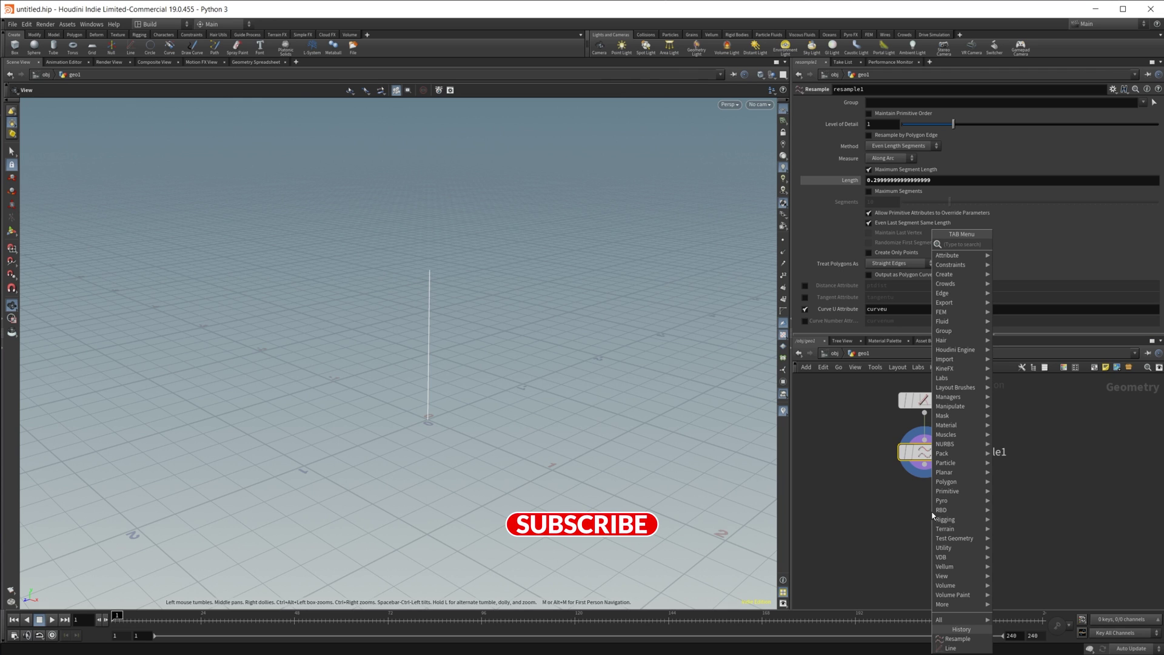
{"action": "type", "text": "attwr"}
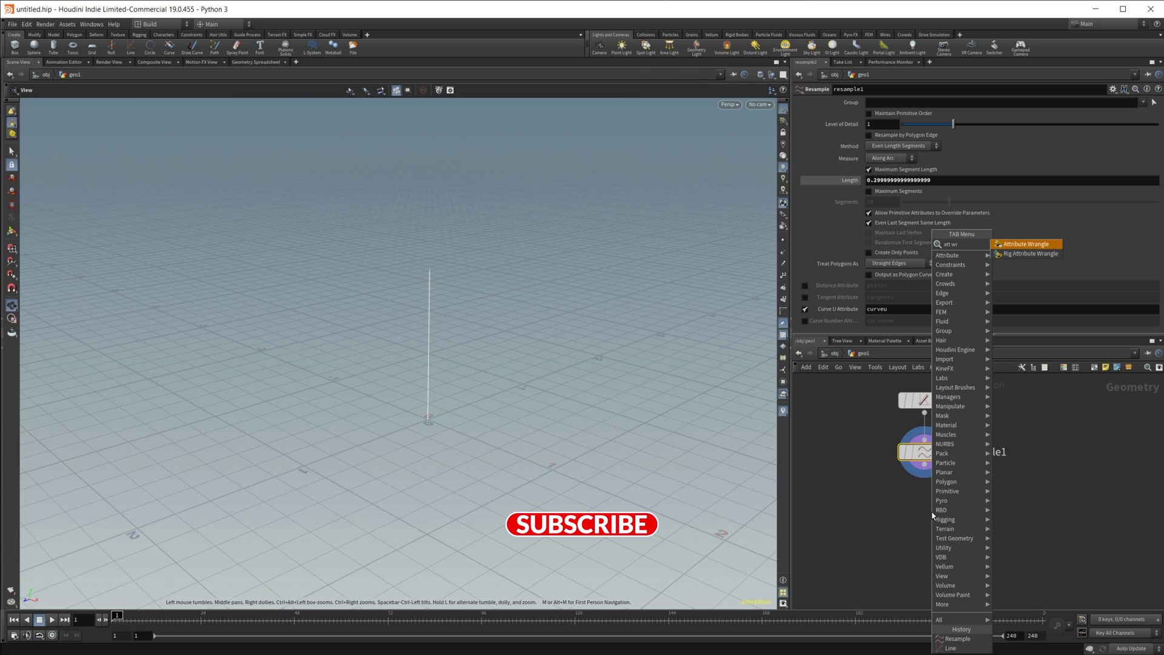
{"action": "key", "text": "Return"}
{"action": "left_click", "coordinate": [924, 506]}
{"action": "left_click", "coordinate": [874, 191]}
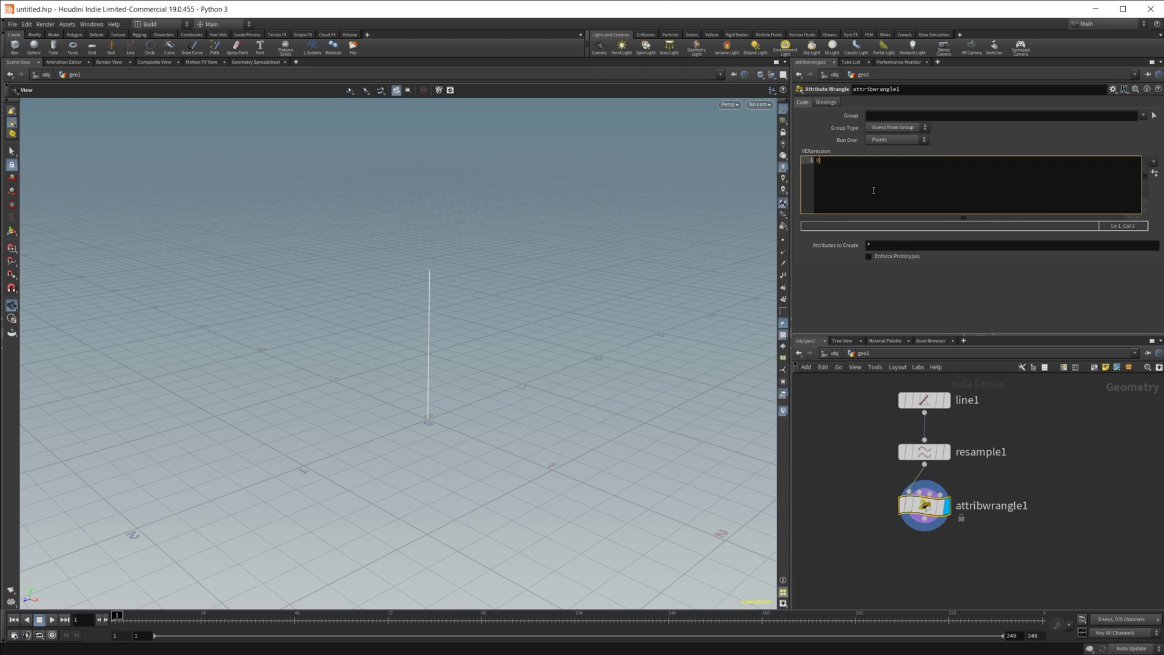
{"action": "type", "text": "@pscale ="}
Step: Open the pscale snippet in a floating editor, moved over the viewport and enlarged
{"action": "key", "text": "alt+e"}
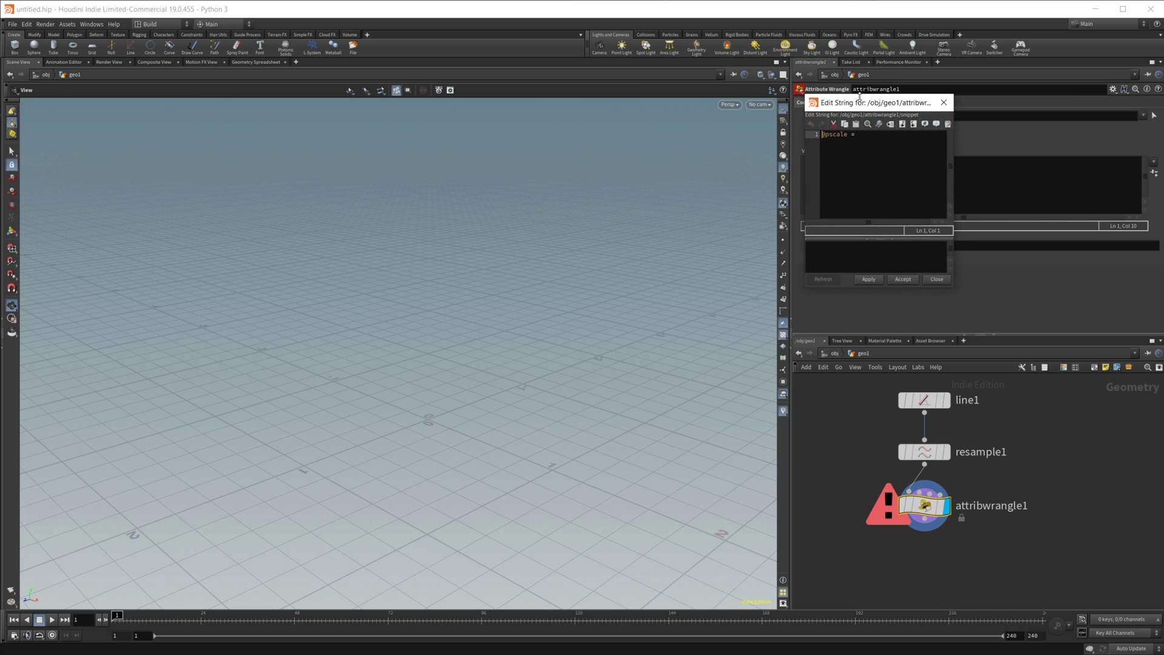
{"action": "left_click_drag", "start_coordinate": [880, 112], "coordinate": [420, 212]}
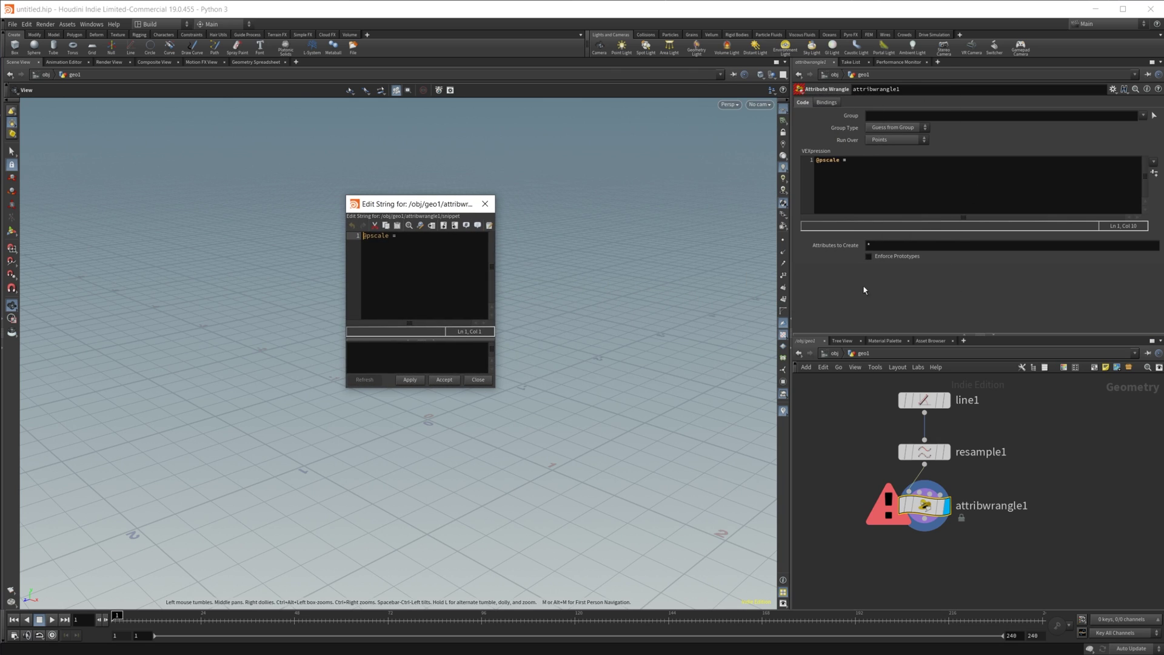
{"action": "left_click_drag", "start_coordinate": [494, 387], "coordinate": [856, 460]}
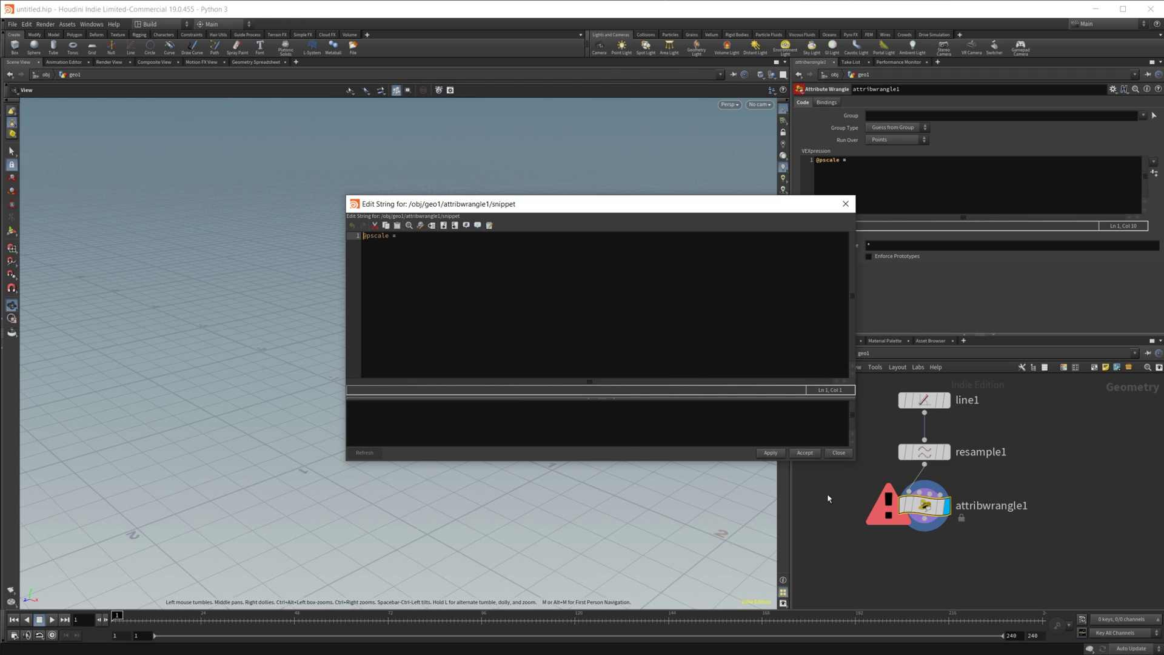
Step: Inspect resample1's Length in an expression editor, keep it at 0.3, then return to the code
{"action": "left_click", "coordinate": [929, 452]}
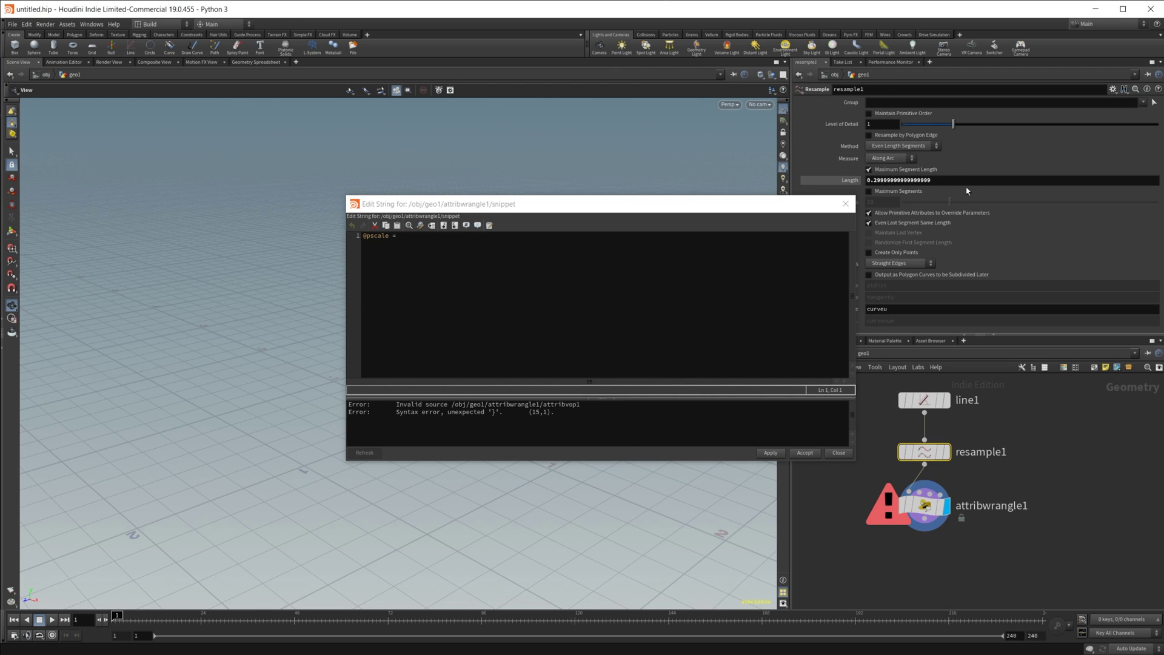
{"action": "key", "text": "alt+e"}
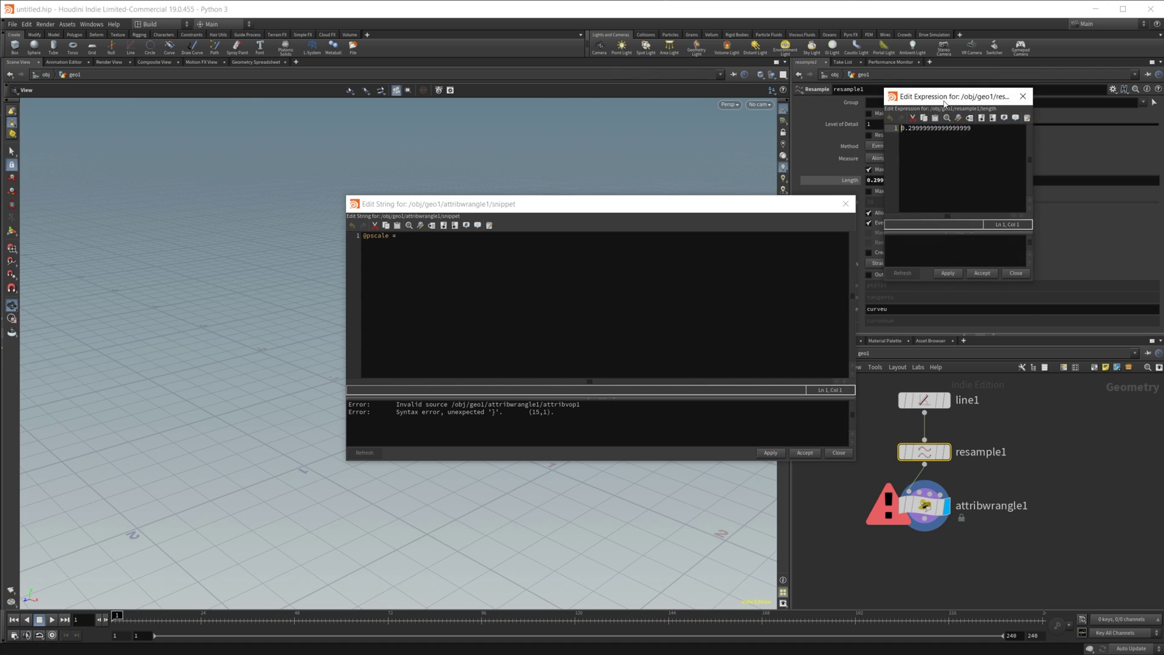
{"action": "left_click_drag", "start_coordinate": [946, 95], "coordinate": [408, 202]}
{"action": "left_click", "coordinate": [485, 203]}
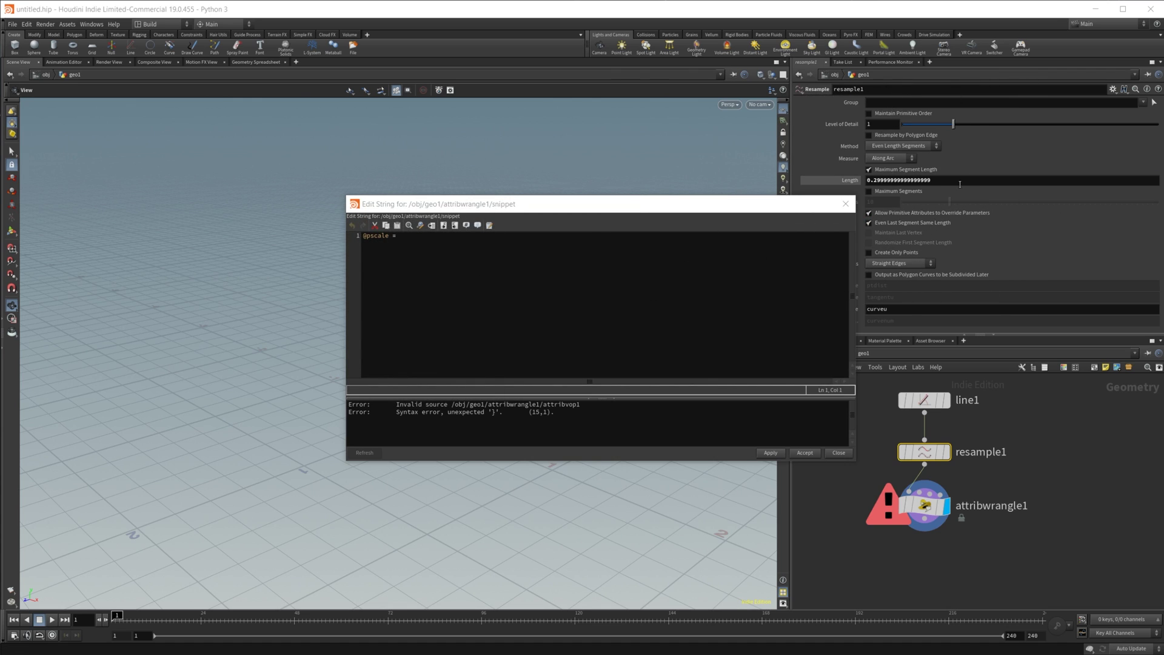
{"action": "left_click", "coordinate": [939, 198]}
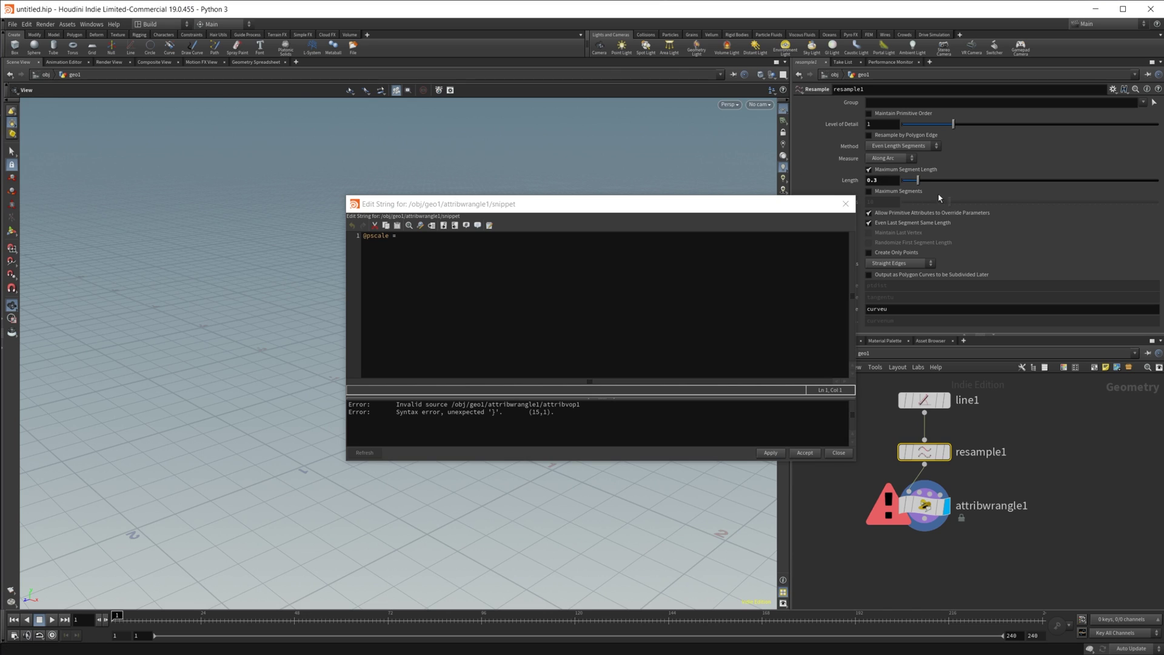
{"action": "left_click", "coordinate": [446, 246]}
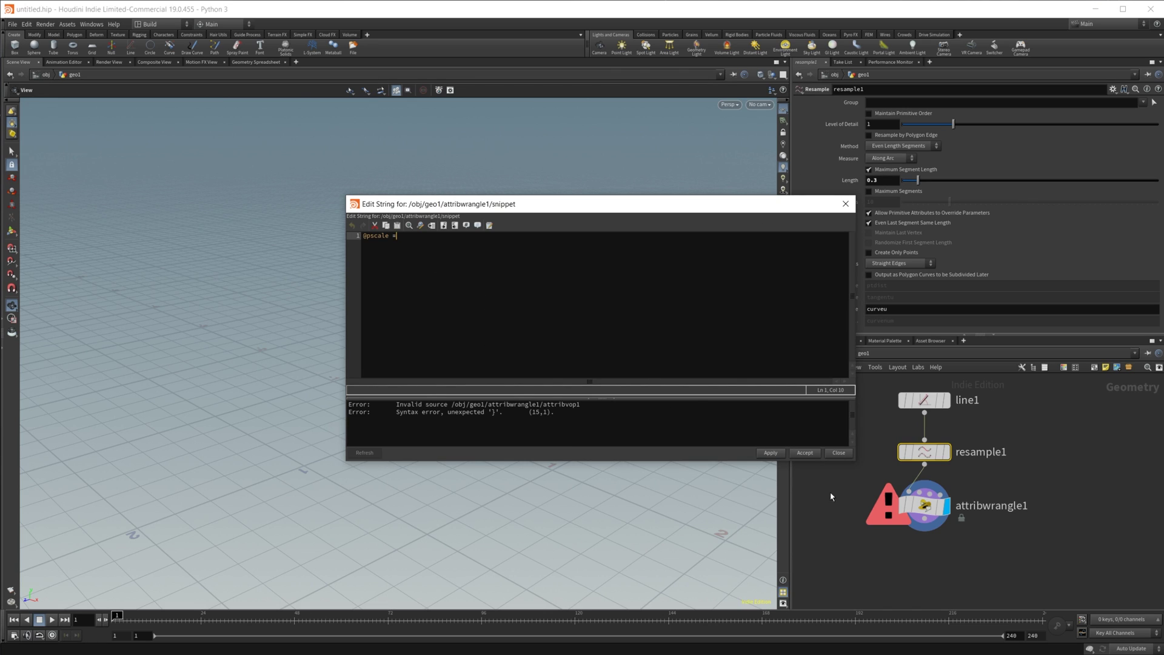
{"action": "left_click", "coordinate": [925, 504]}
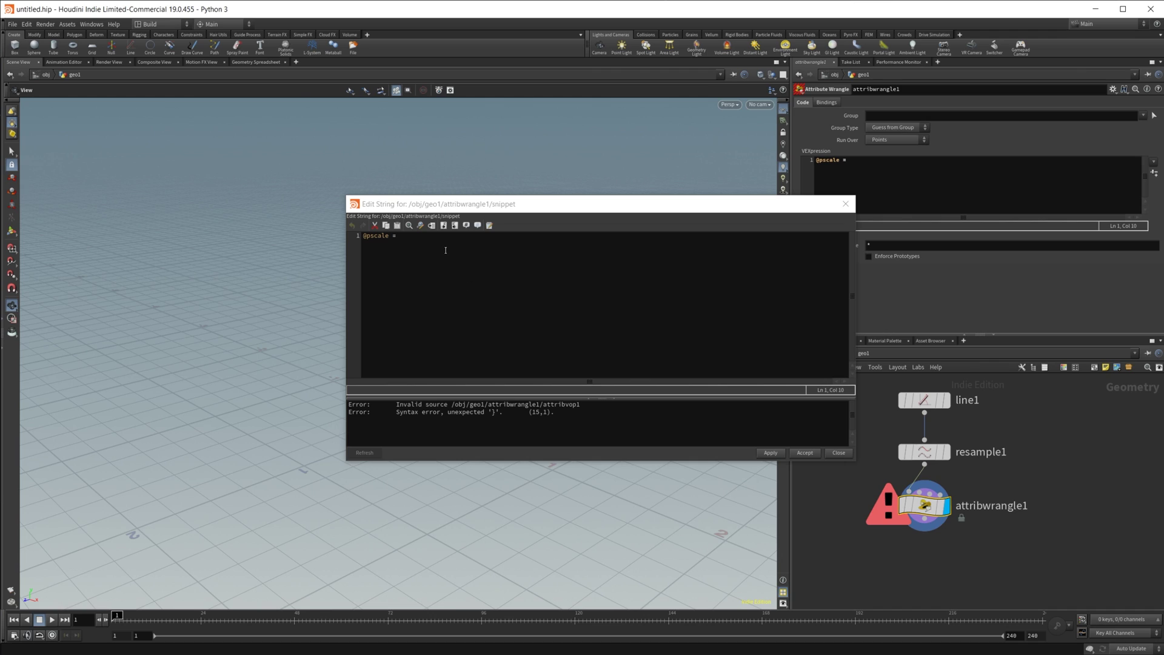
{"action": "left_click", "coordinate": [384, 252]}
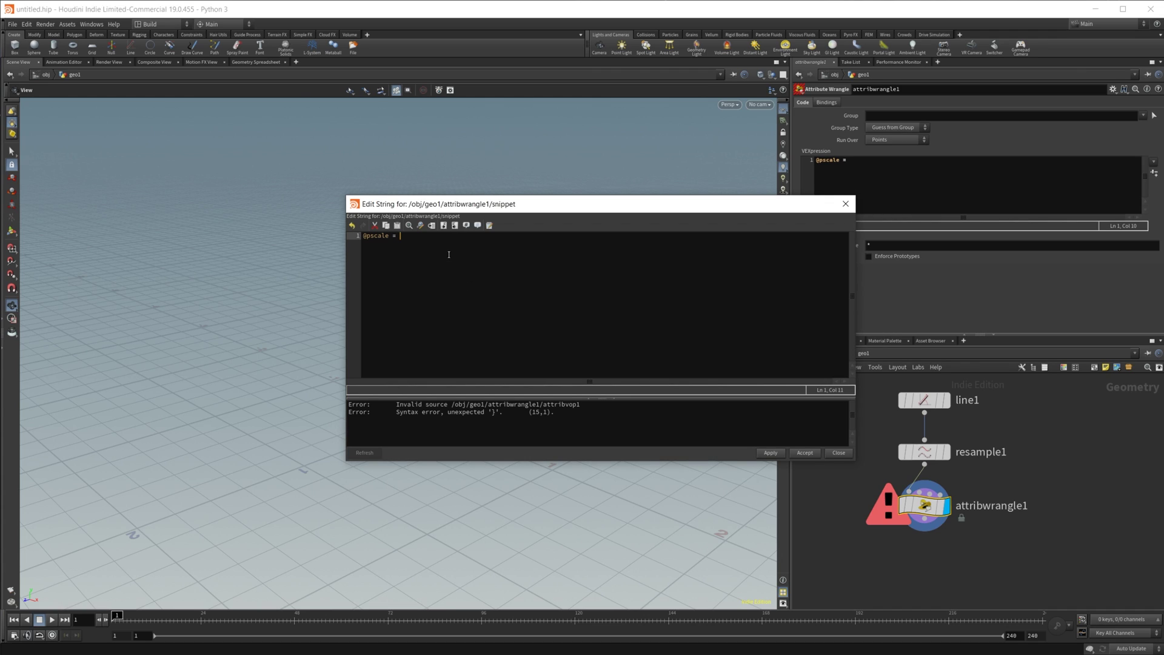
{"action": "type", "text": "chr"}
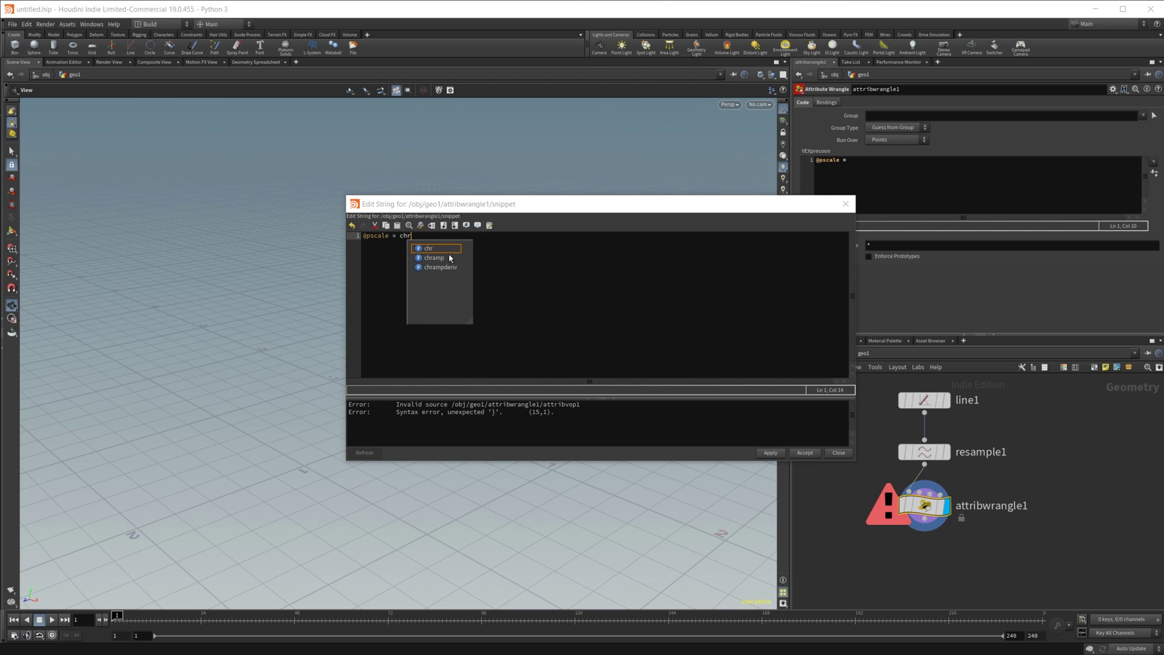
{"action": "type", "text": "am"}
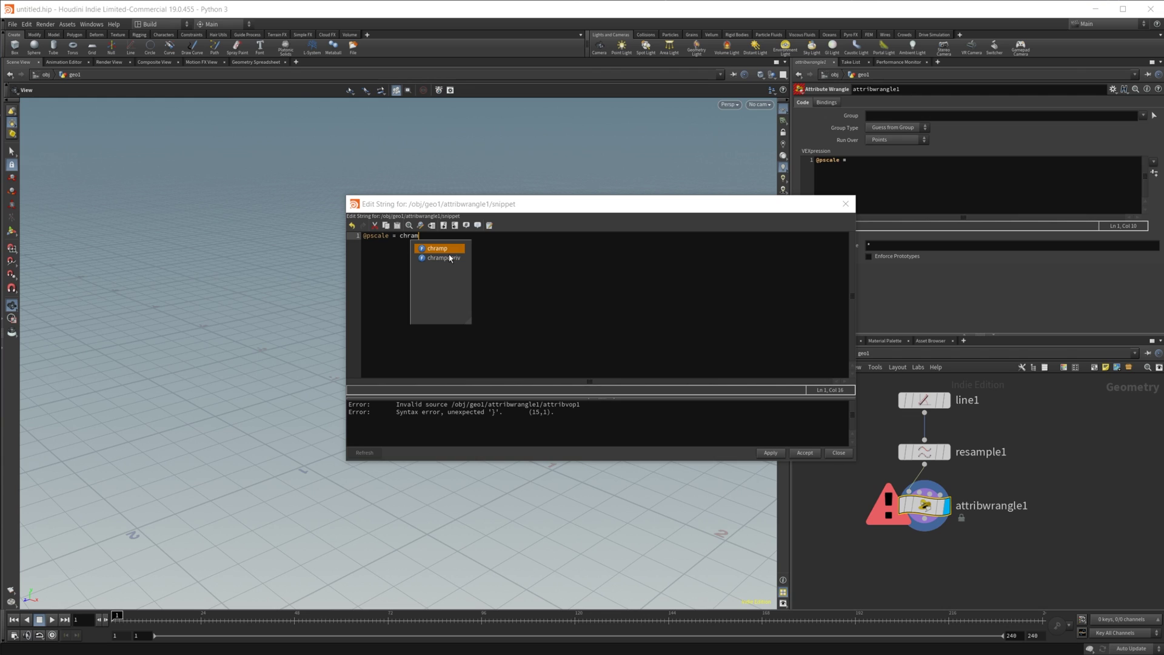
{"action": "key", "text": "Return"}
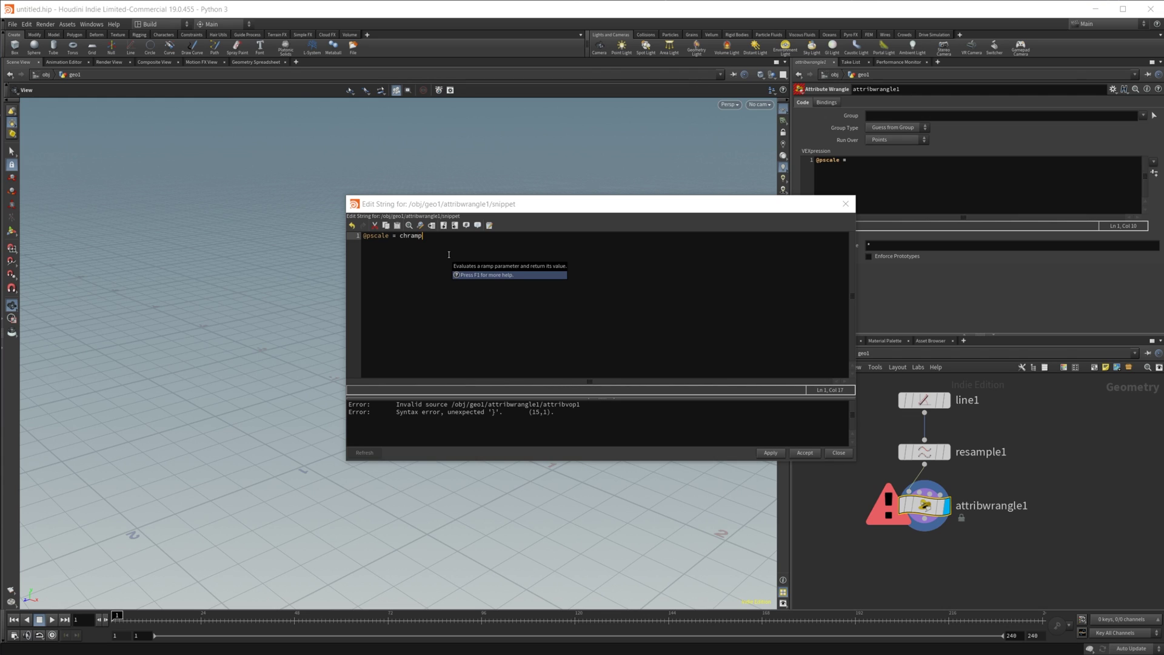
{"action": "type", "text": "("}
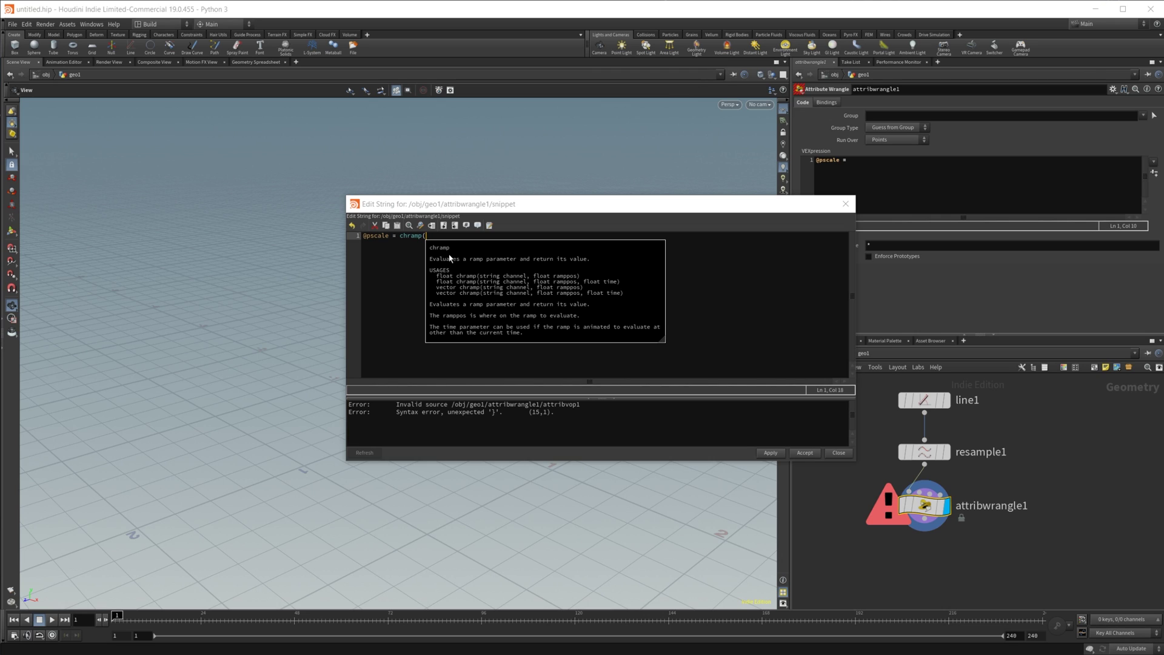
{"action": "type", "text": "\""}
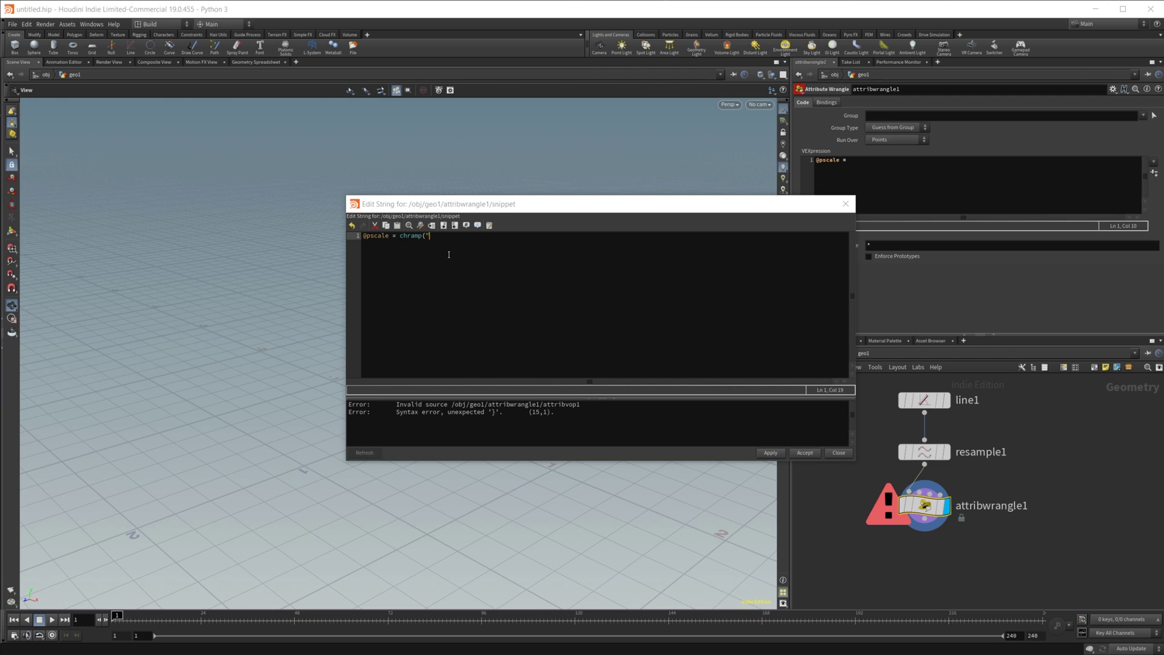
{"action": "type", "text": "Scale\","}
{"action": "type", "text": "@curveu);"}
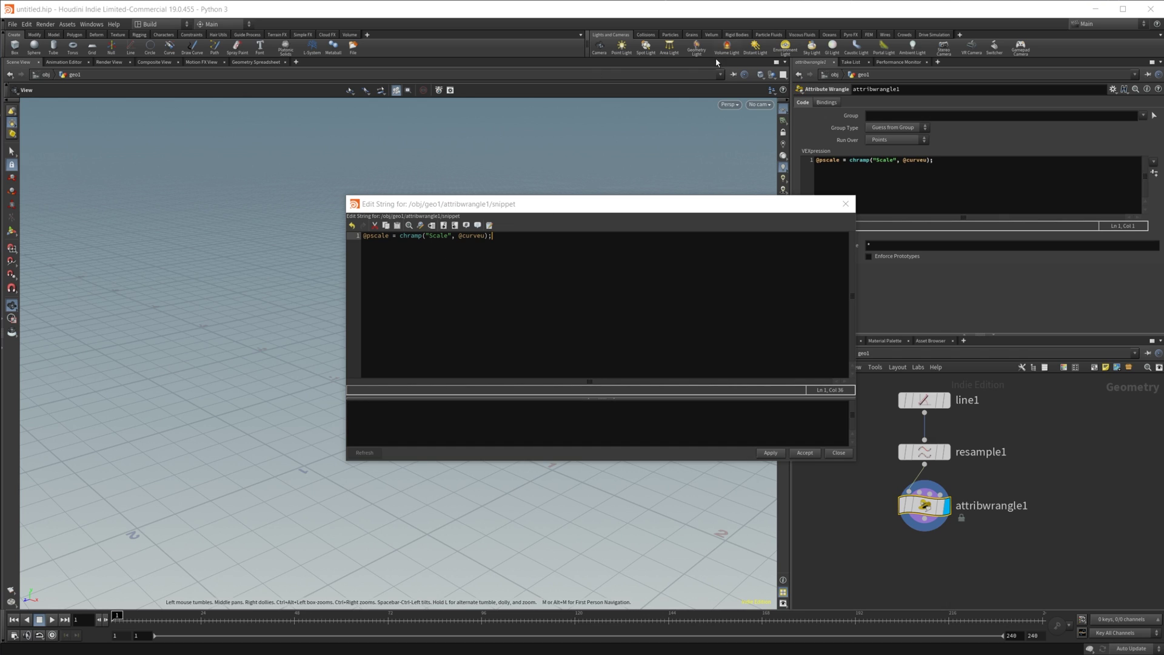
Step: Close the code editor keeping the snippet, and create the Scale ramp spare parameter
{"action": "left_click_drag", "start_coordinate": [545, 216], "coordinate": [706, 230]}
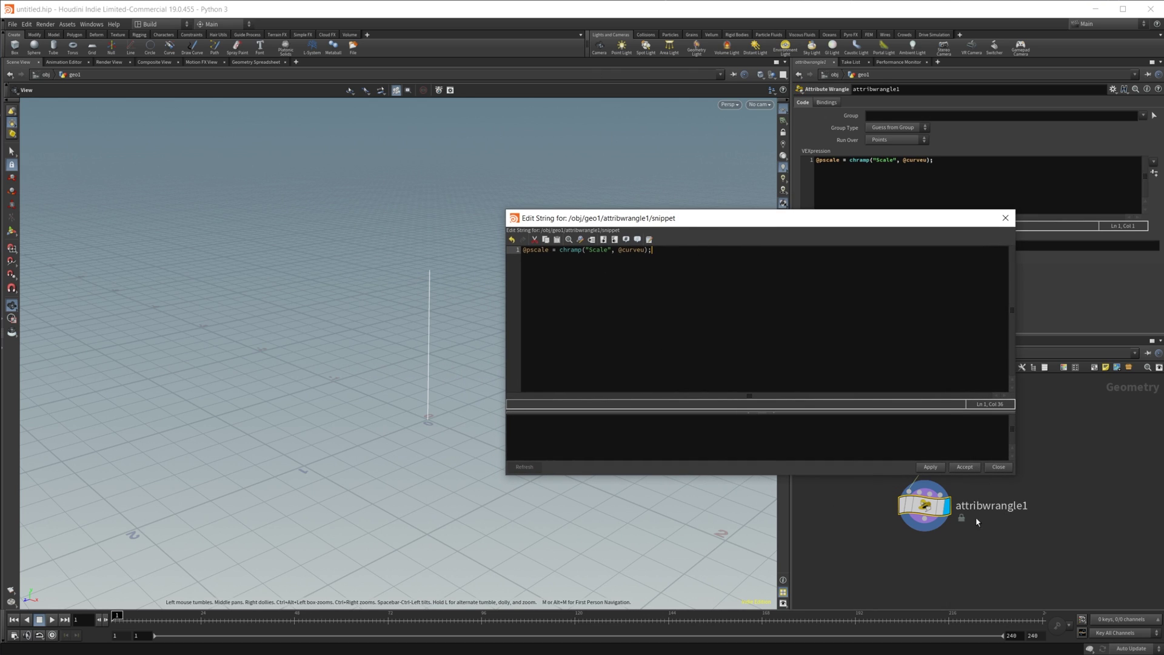
{"action": "left_click", "coordinate": [965, 468]}
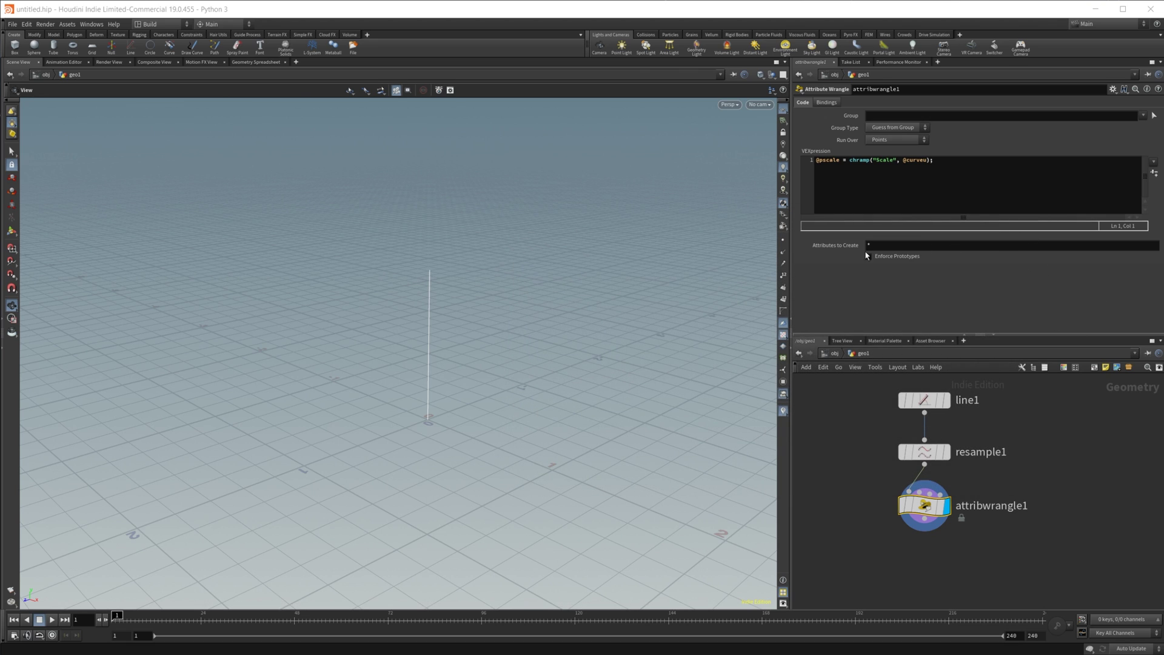
{"action": "left_click", "coordinate": [1155, 174]}
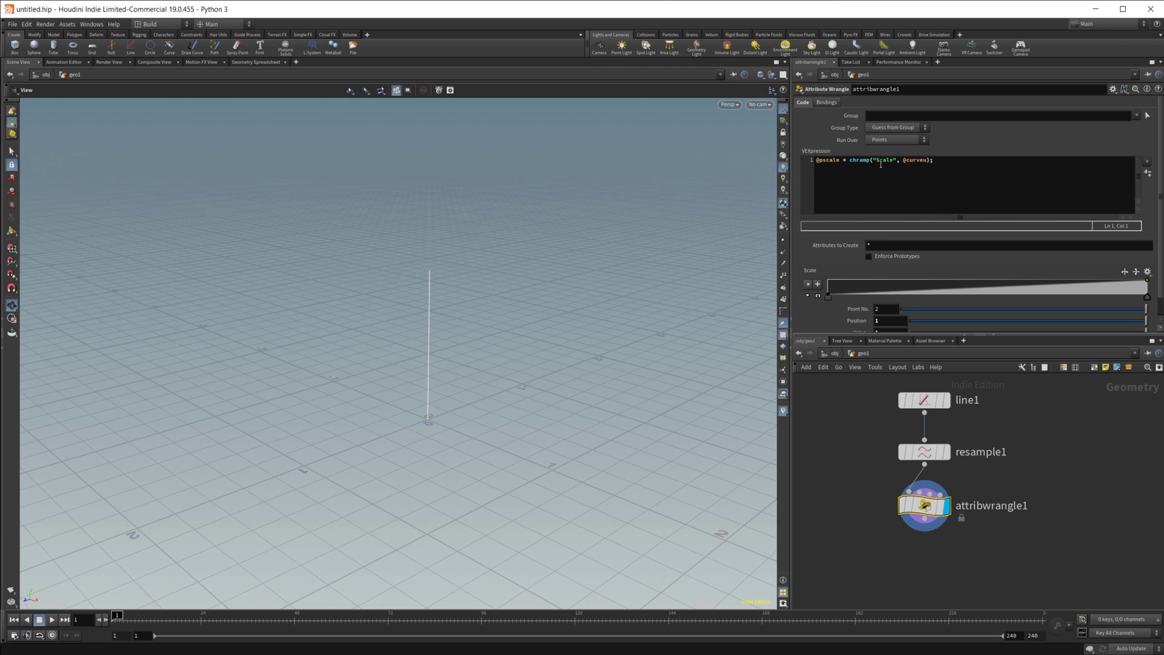
Step: Show the Geometry Spreadsheet and add a middle Scale ramp key, giving pscale values 0 to 1
{"action": "left_click_drag", "start_coordinate": [882, 164], "coordinate": [894, 163]}
{"action": "left_click", "coordinate": [261, 62]}
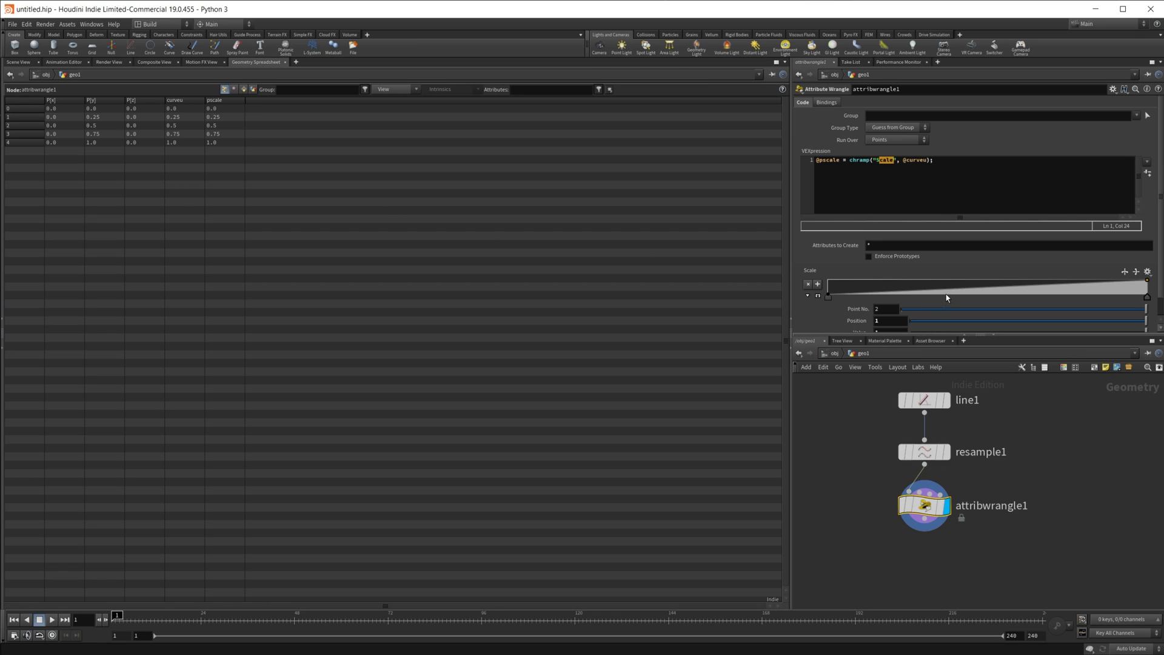
{"action": "left_click_drag", "start_coordinate": [953, 295], "coordinate": [982, 290]}
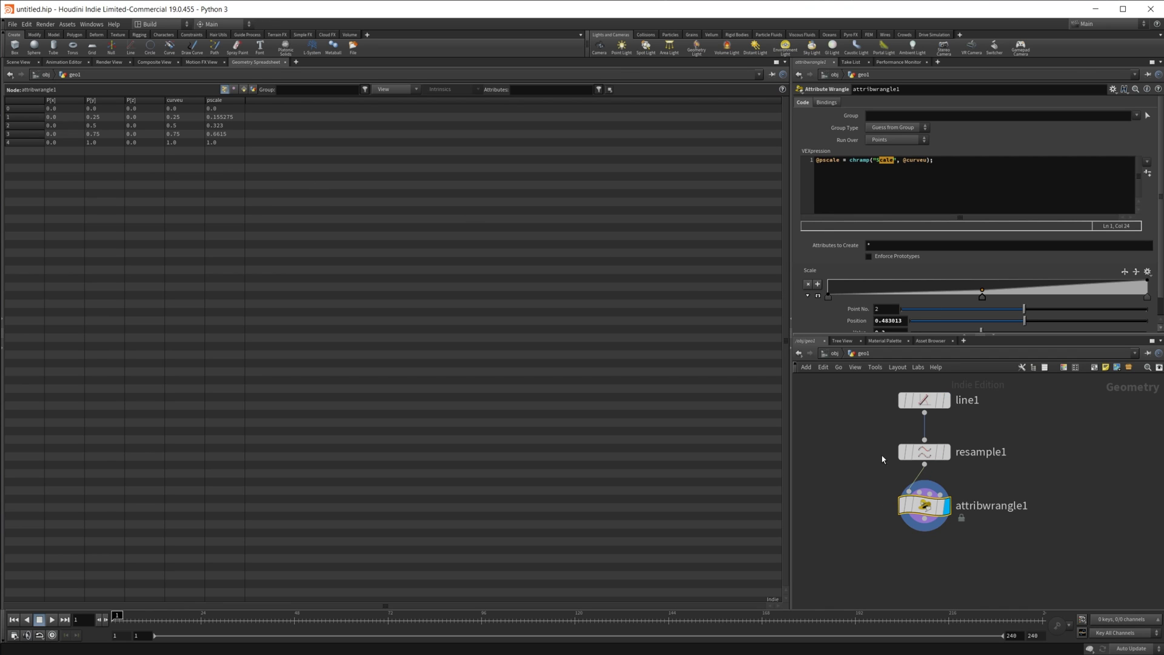
Step: Return to the Scene View with points displayed, and select line1 to show its parameters
{"action": "left_click", "coordinate": [24, 63]}
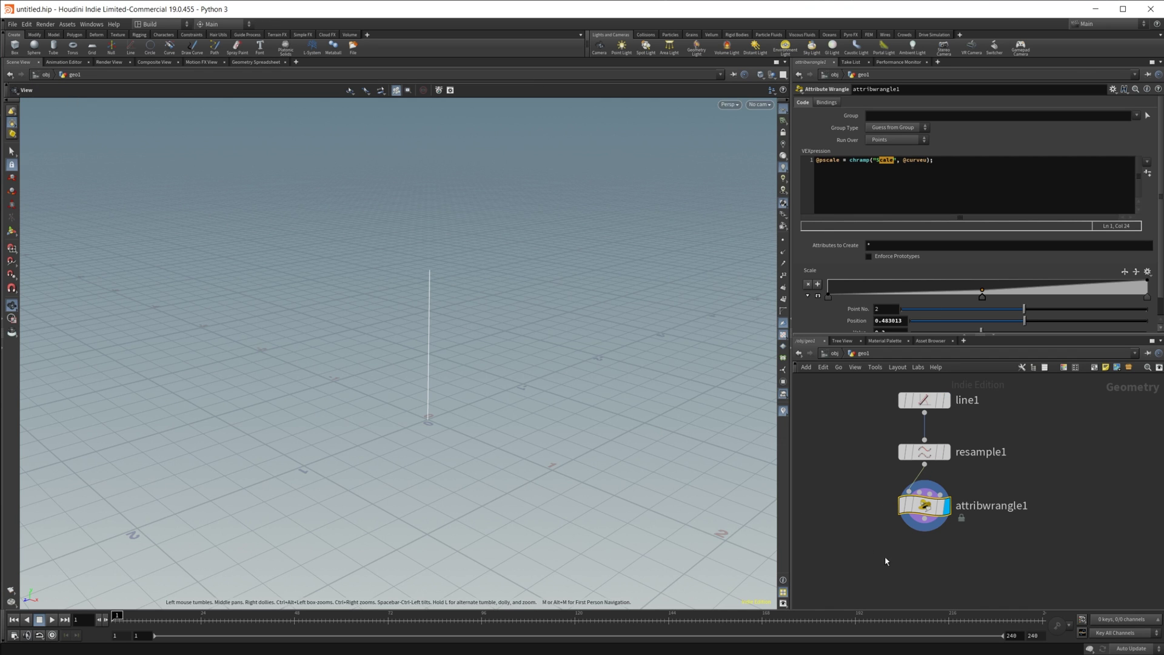
{"action": "middle_click_drag", "start_coordinate": [899, 558], "coordinate": [931, 519]}
{"action": "left_click", "coordinate": [783, 240]}
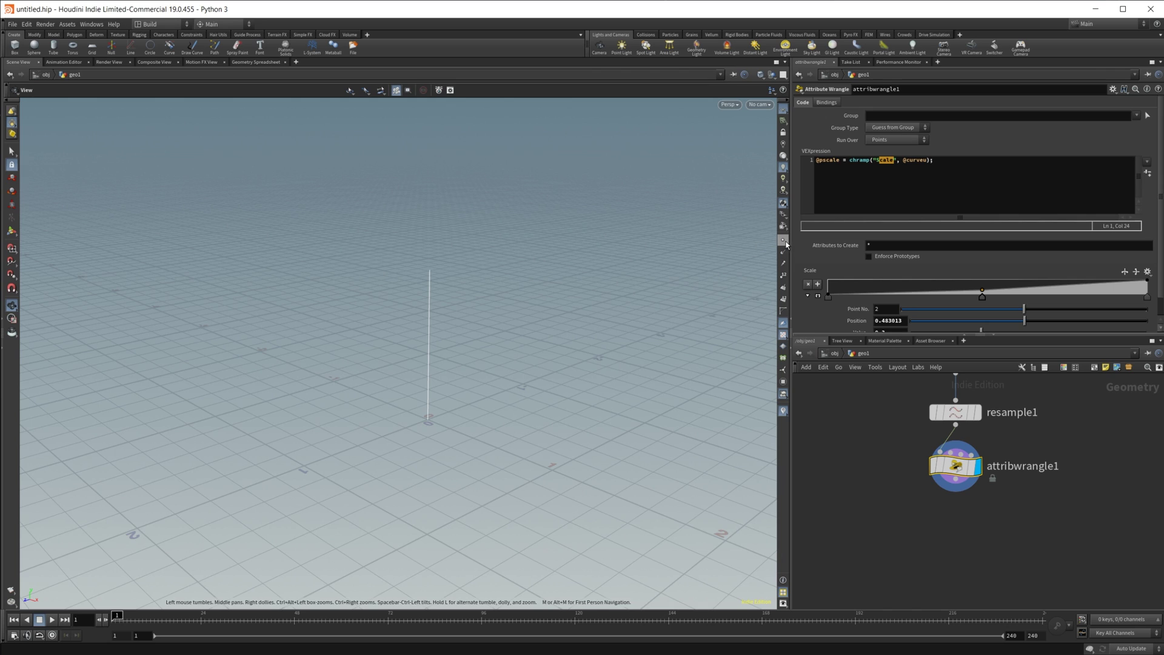
{"action": "middle_click_drag", "start_coordinate": [874, 468], "coordinate": [868, 526]}
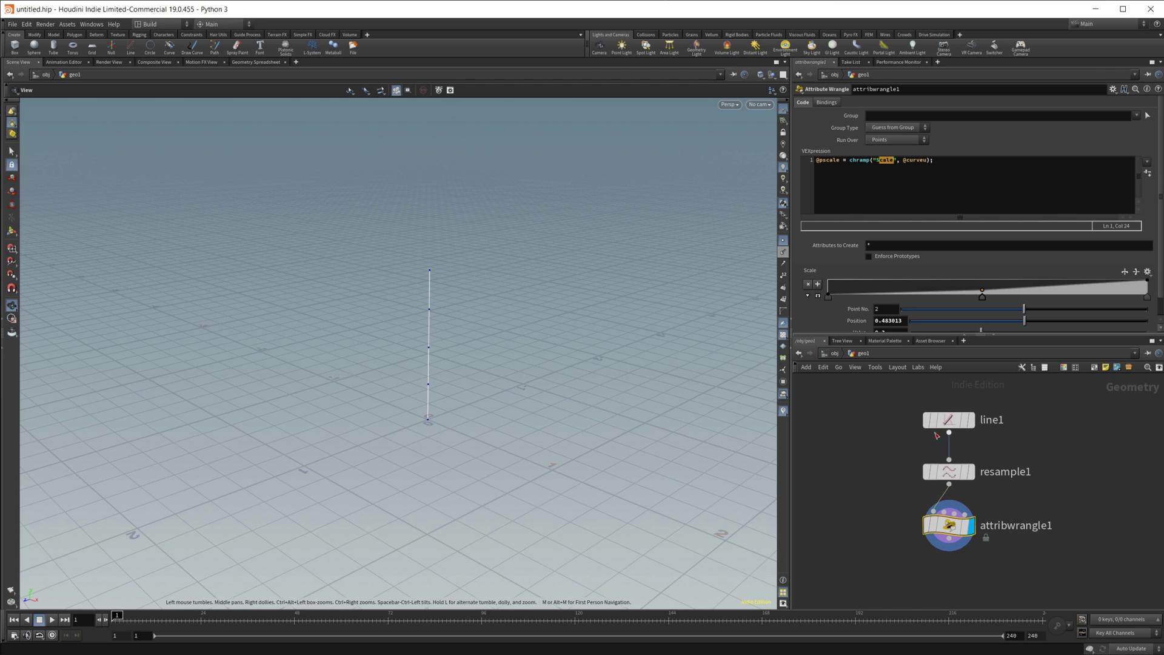
{"action": "left_click", "coordinate": [951, 421]}
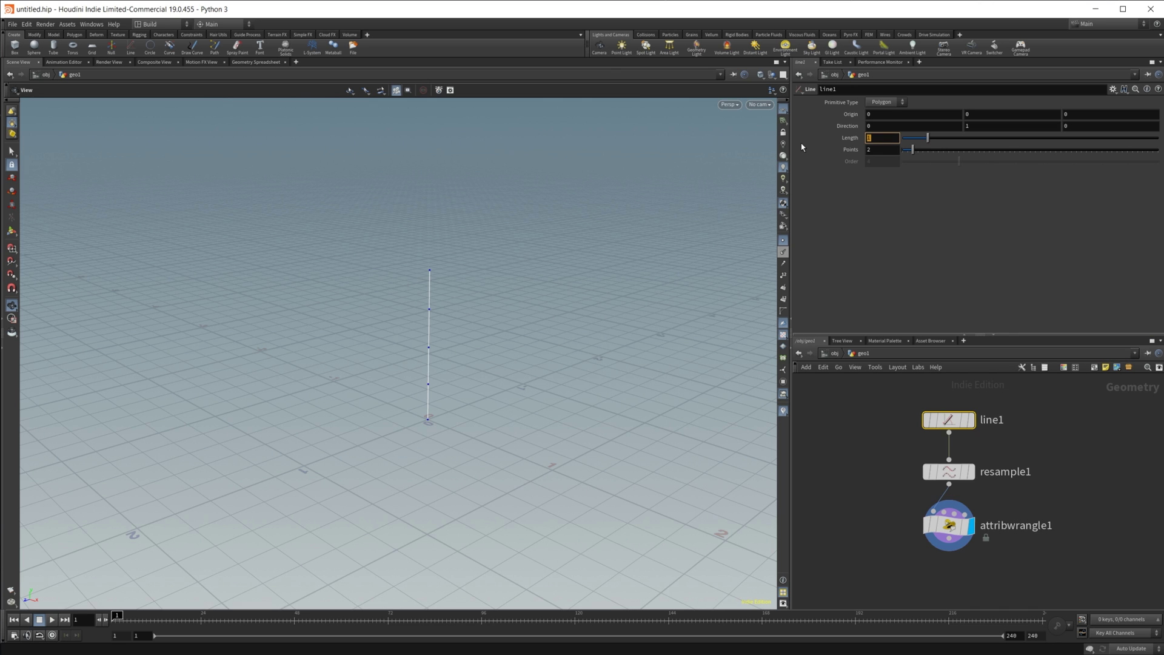
Step: Set line1's Length to 4 and orbit to see the whole line
{"action": "type", "text": "4"}
{"action": "key", "text": "Return"}
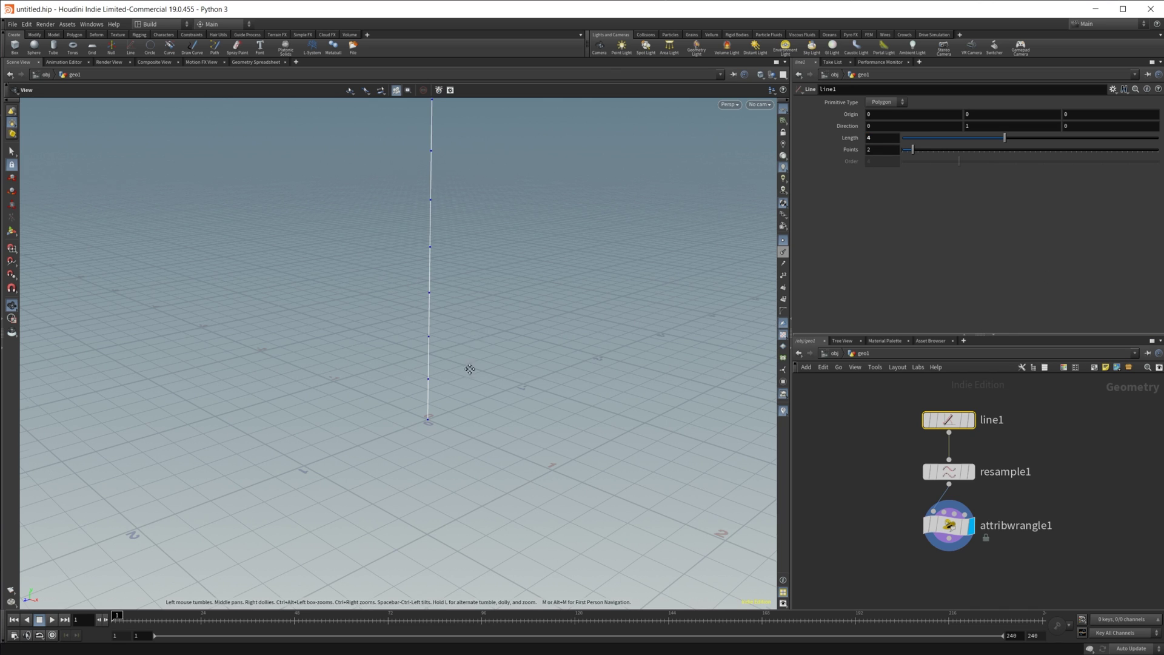
{"action": "left_click_drag", "start_coordinate": [467, 369], "coordinate": [512, 462]}
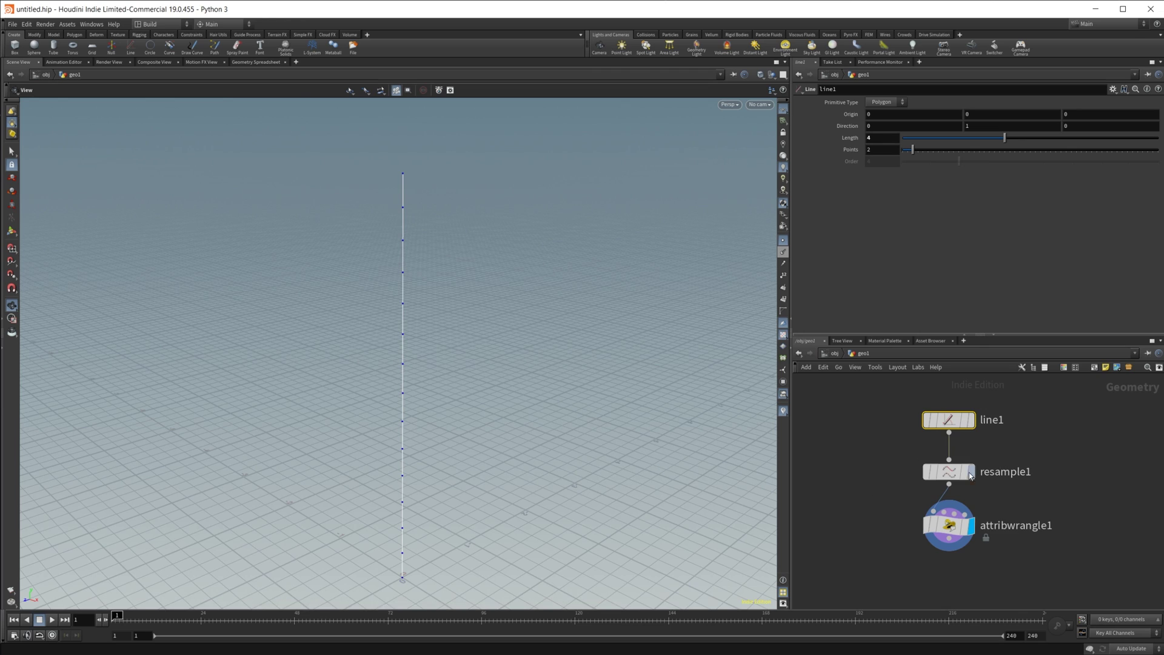
Step: Set resample1's segment length to 0.04 for densely packed points
{"action": "left_click", "coordinate": [949, 471]}
{"action": "left_click", "coordinate": [894, 182]}
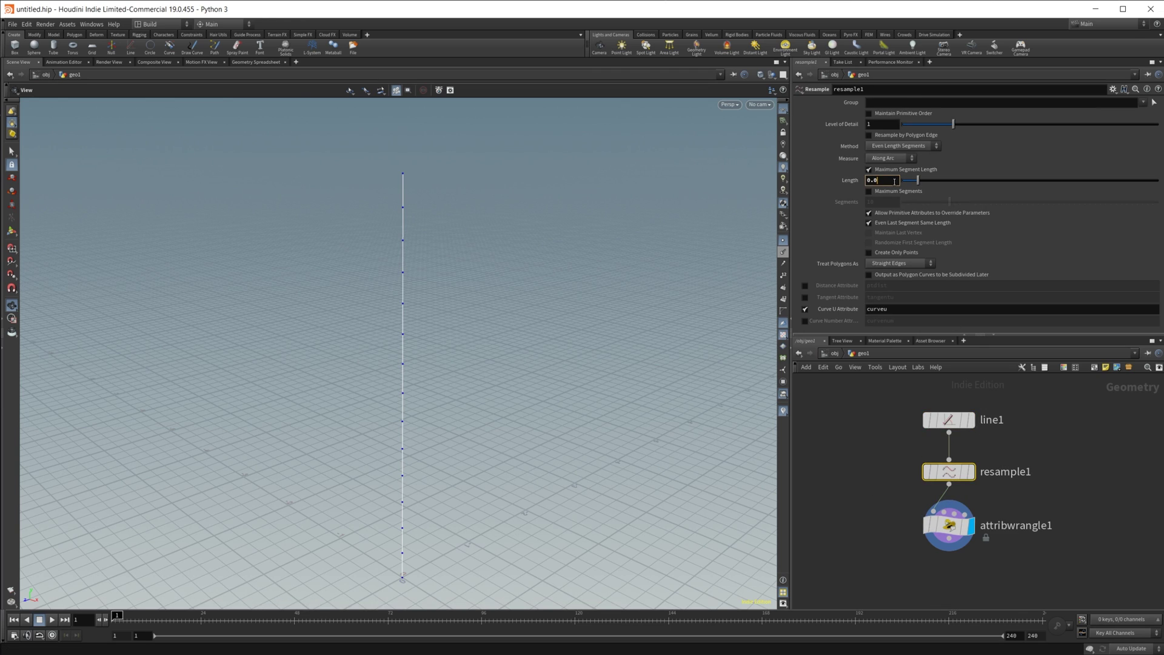
{"action": "key", "text": "Return"}
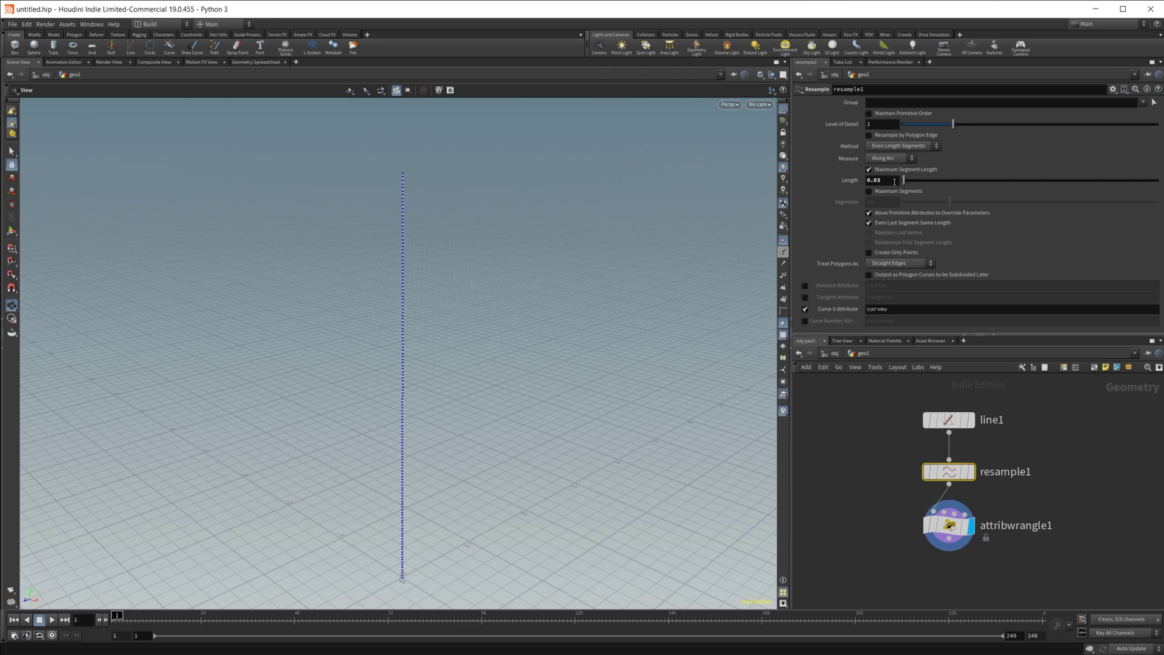
{"action": "left_click", "coordinate": [895, 182]}
{"action": "key", "text": "Return"}
{"action": "middle_click_drag", "start_coordinate": [925, 599], "coordinate": [952, 528]}
Step: Add a Sweep node below attribwrangle1 and wire the wrangle's output into it
{"action": "key", "text": "Tab"}
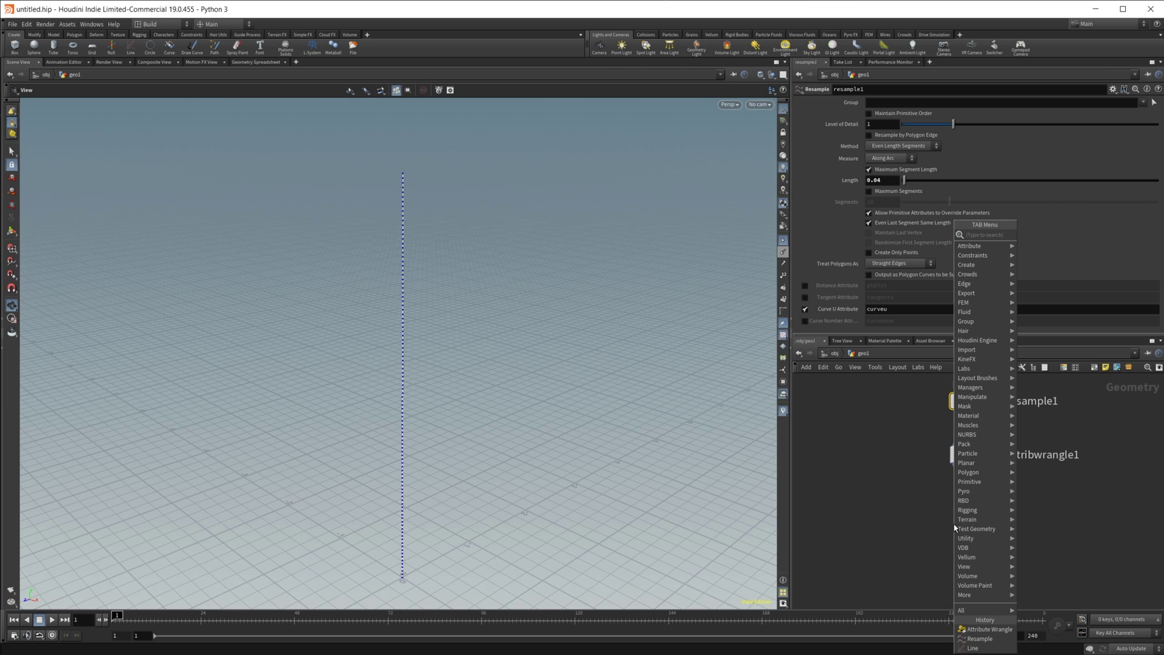
{"action": "type", "text": "sweep"}
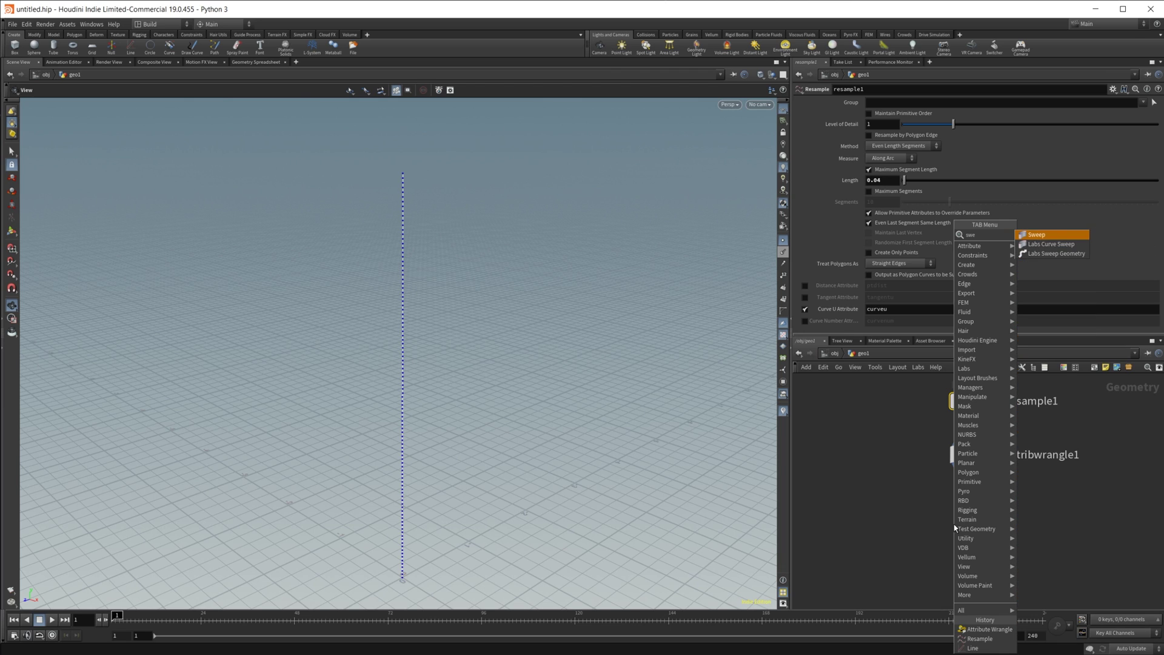
{"action": "key", "text": "Return"}
{"action": "left_click", "coordinate": [973, 534]}
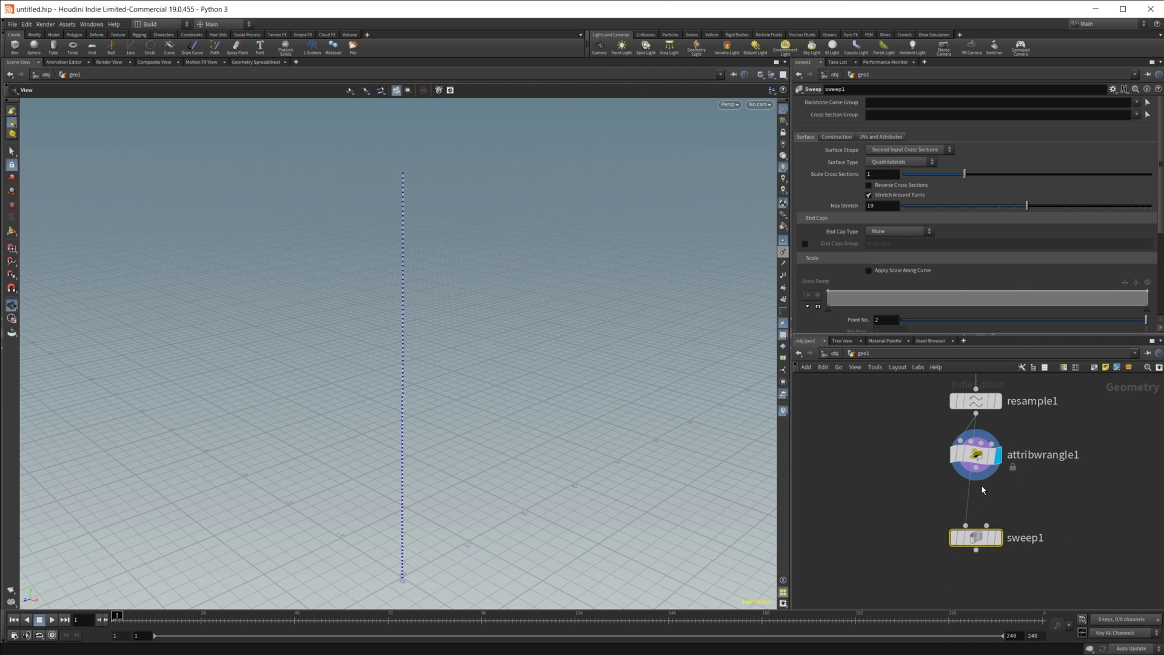
{"action": "left_click_drag", "start_coordinate": [987, 525], "coordinate": [975, 461]}
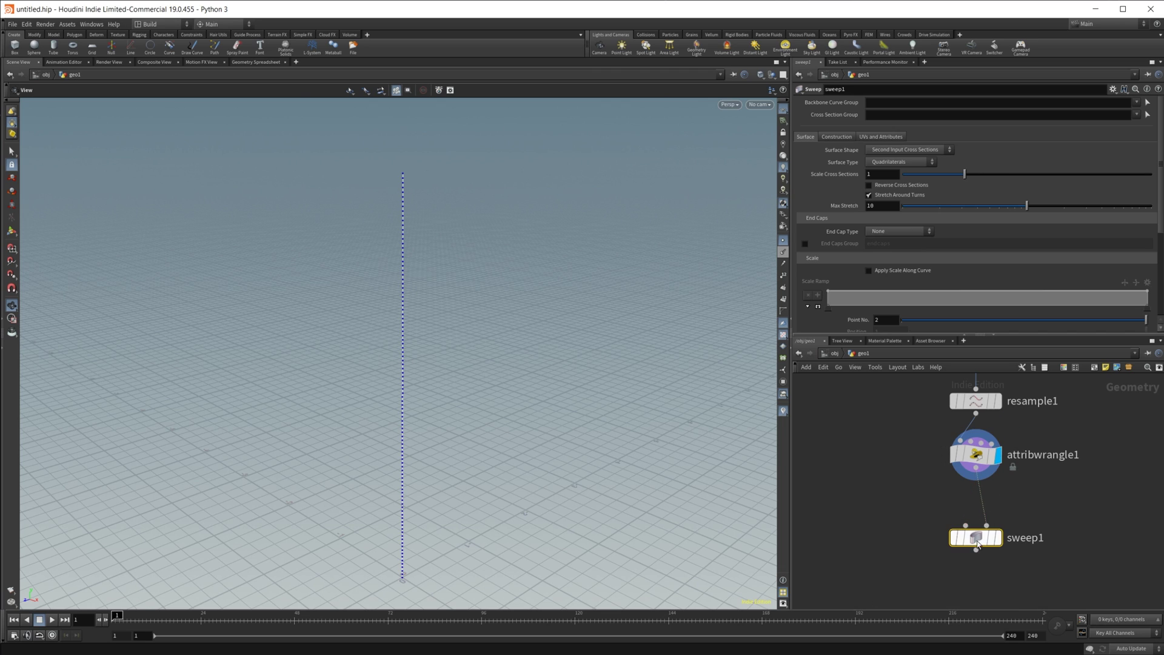
{"action": "left_click_drag", "start_coordinate": [976, 537], "coordinate": [913, 537]}
{"action": "key", "text": "Tab"}
Step: Add a Circle node beside attribwrangle1 with 40 divisions
{"action": "type", "text": "cir"}
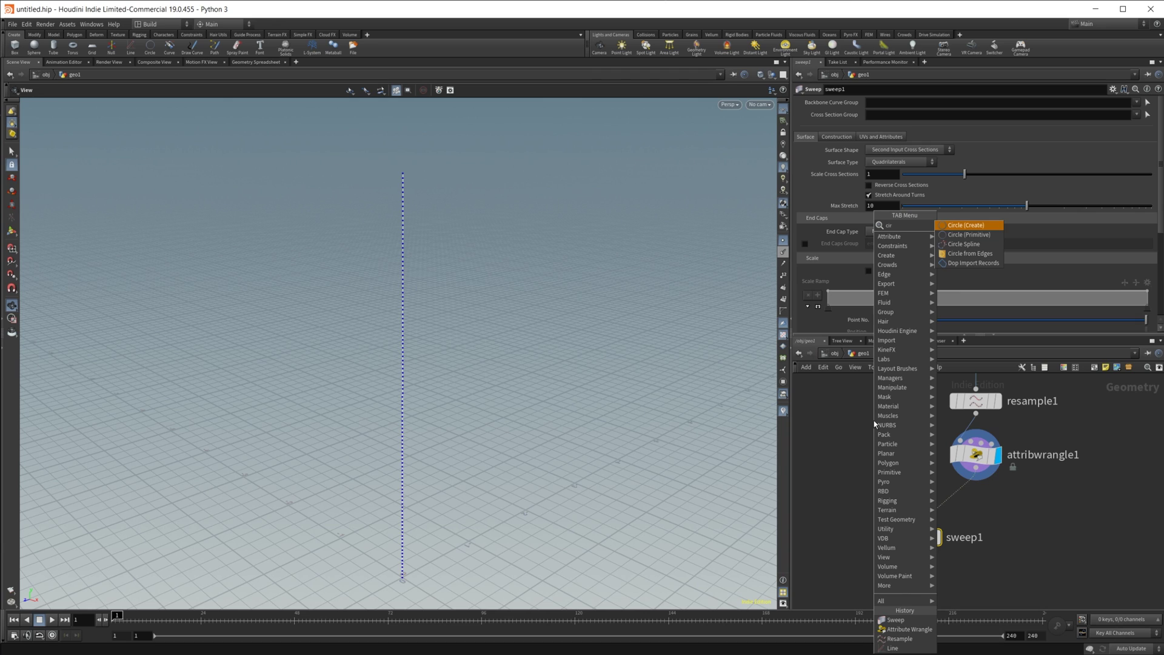
{"action": "key", "text": "Return"}
{"action": "left_click", "coordinate": [874, 420]}
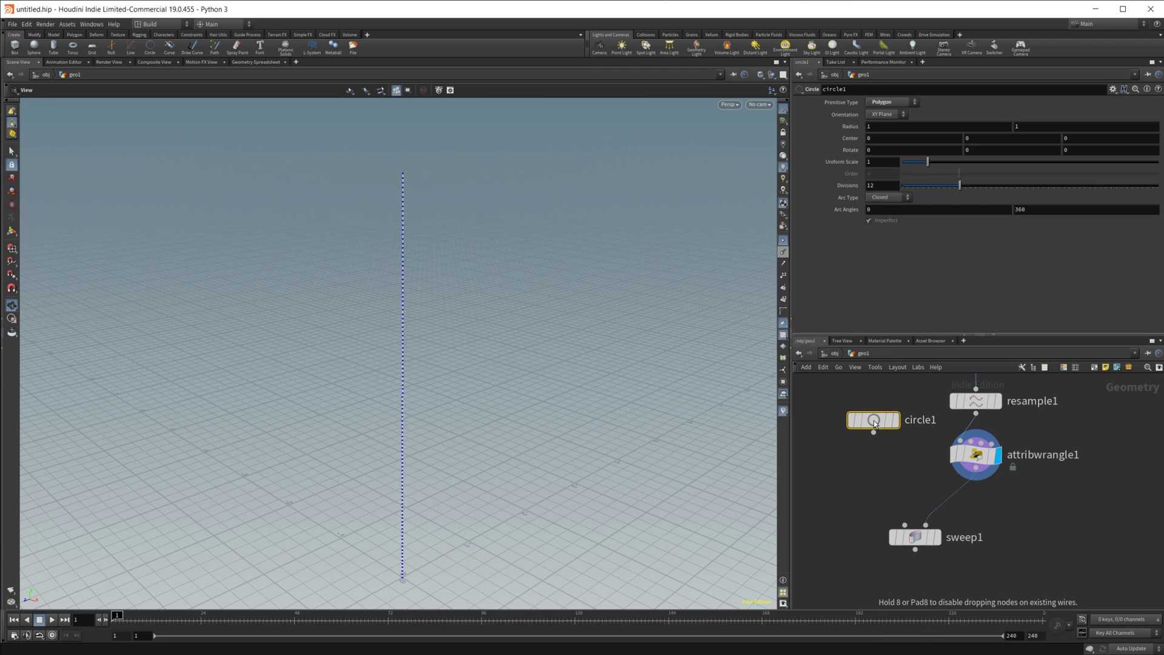
{"action": "left_click_drag", "start_coordinate": [874, 421], "coordinate": [864, 457]}
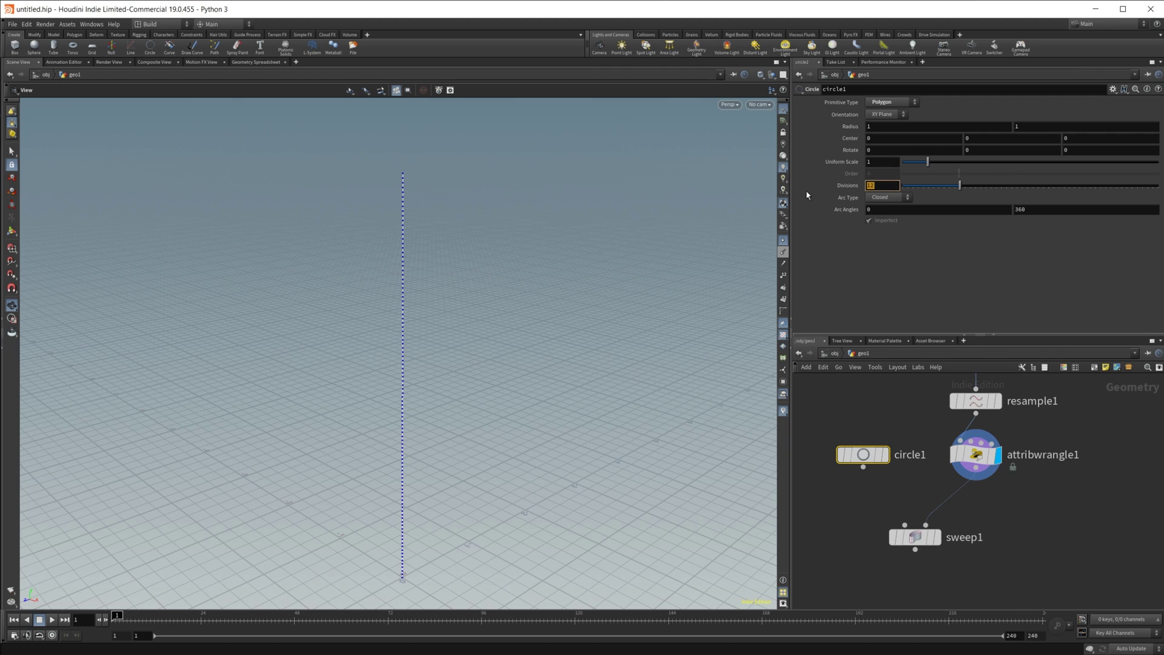
{"action": "type", "text": "40"}
{"action": "key", "text": "Return"}
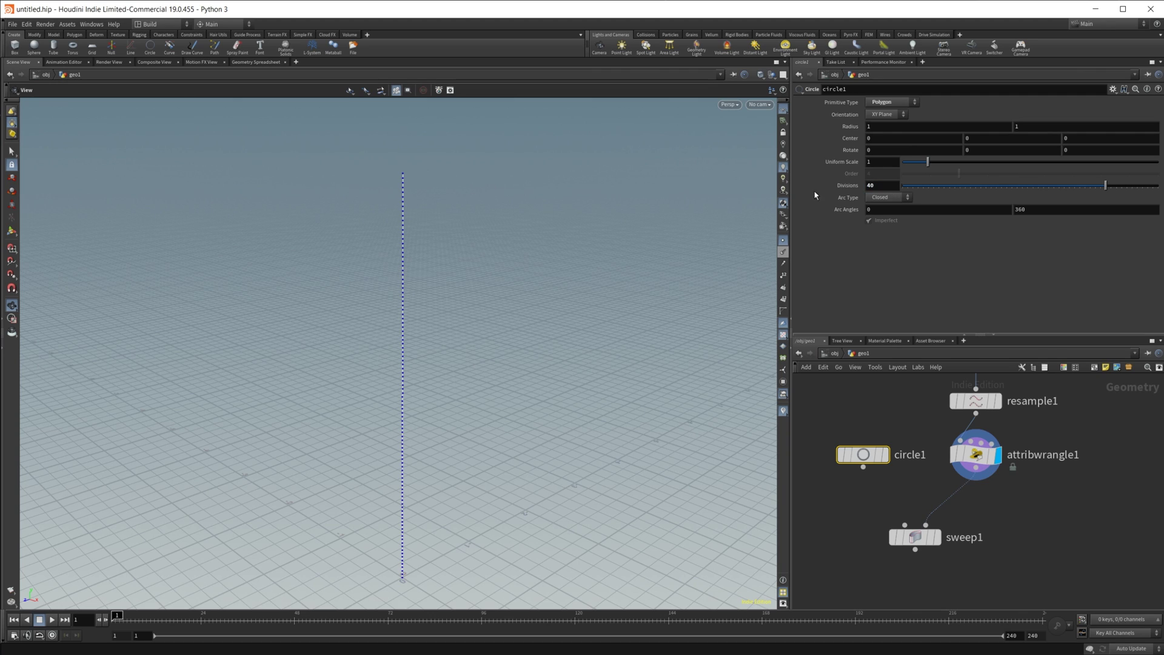
Step: Wire circle1 into sweep1 as the cross-section and display the swept cone
{"action": "left_click_drag", "start_coordinate": [874, 486], "coordinate": [986, 542]}
{"action": "left_click", "coordinate": [888, 529]}
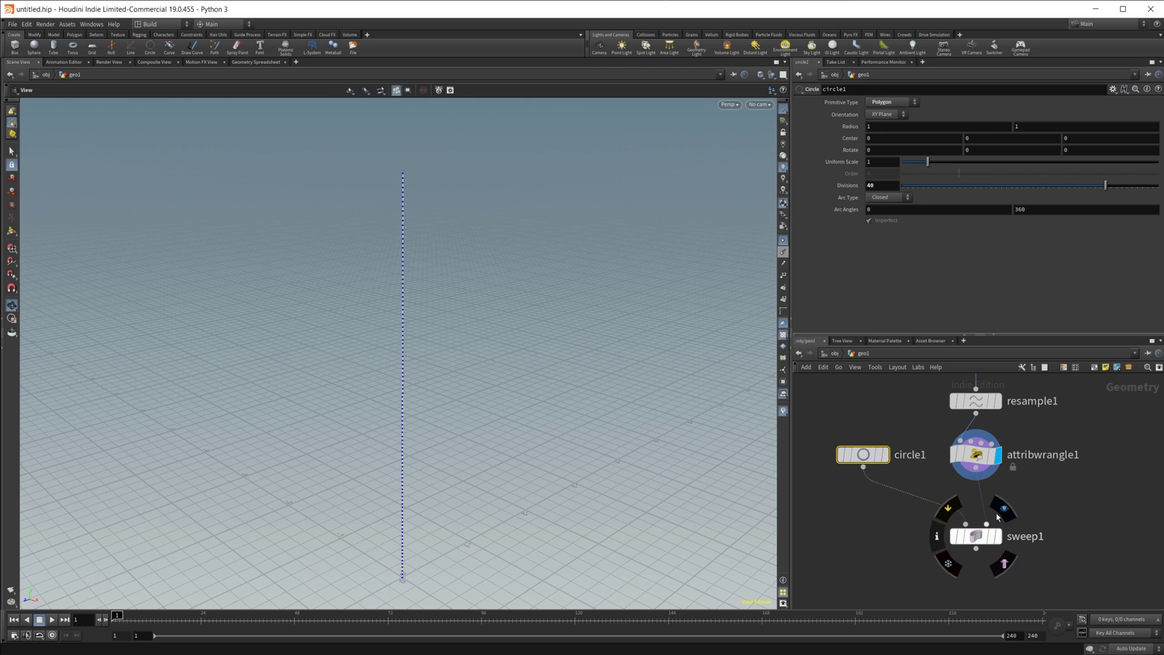
{"action": "left_click", "coordinate": [998, 536]}
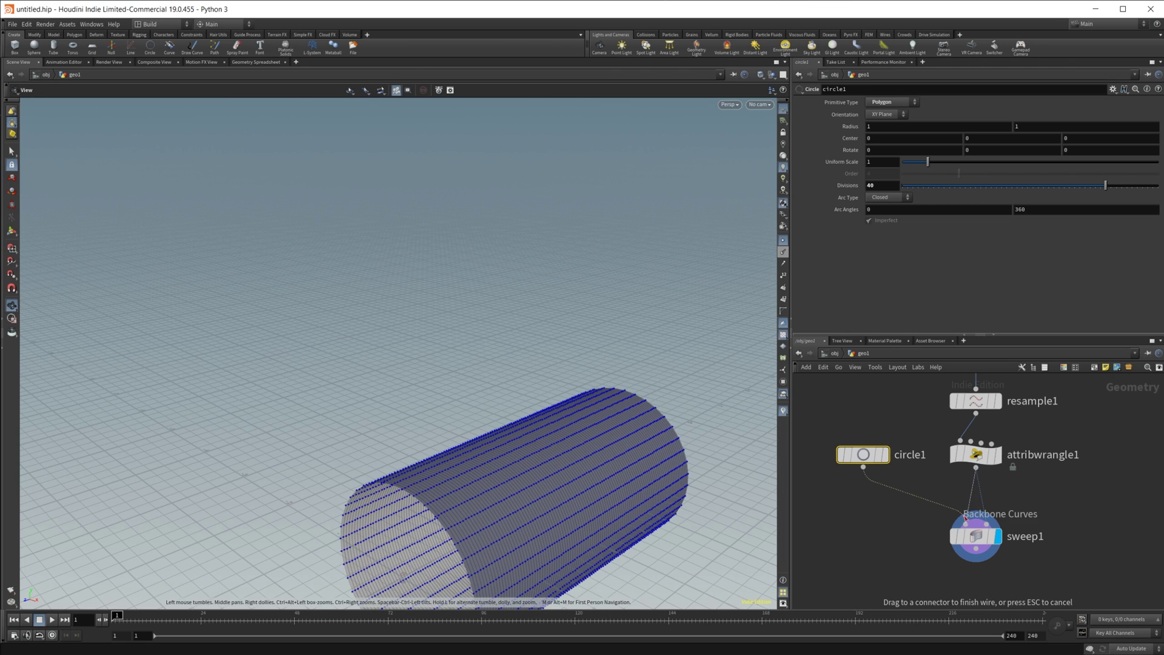
{"action": "mouse_move", "coordinate": [965, 516]}
{"action": "left_mouse_down"}
{"action": "mouse_move", "coordinate": [903, 483]}
{"action": "mouse_move", "coordinate": [966, 519]}
{"action": "left_mouse_up"}
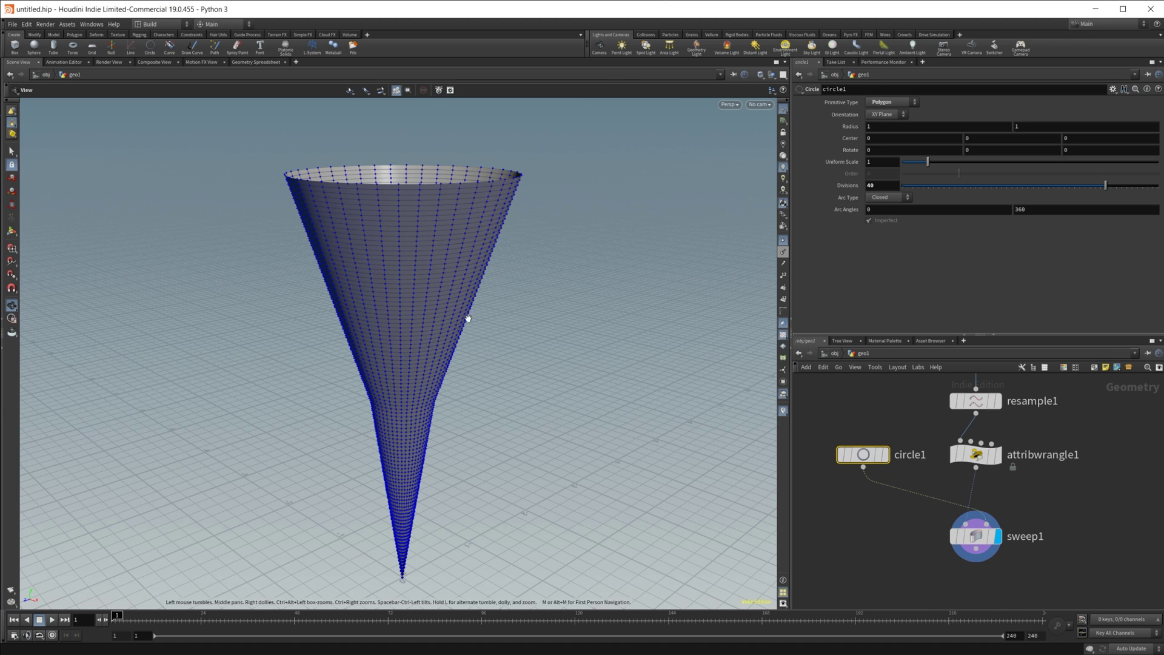
{"action": "left_click_drag", "start_coordinate": [468, 318], "coordinate": [462, 258]}
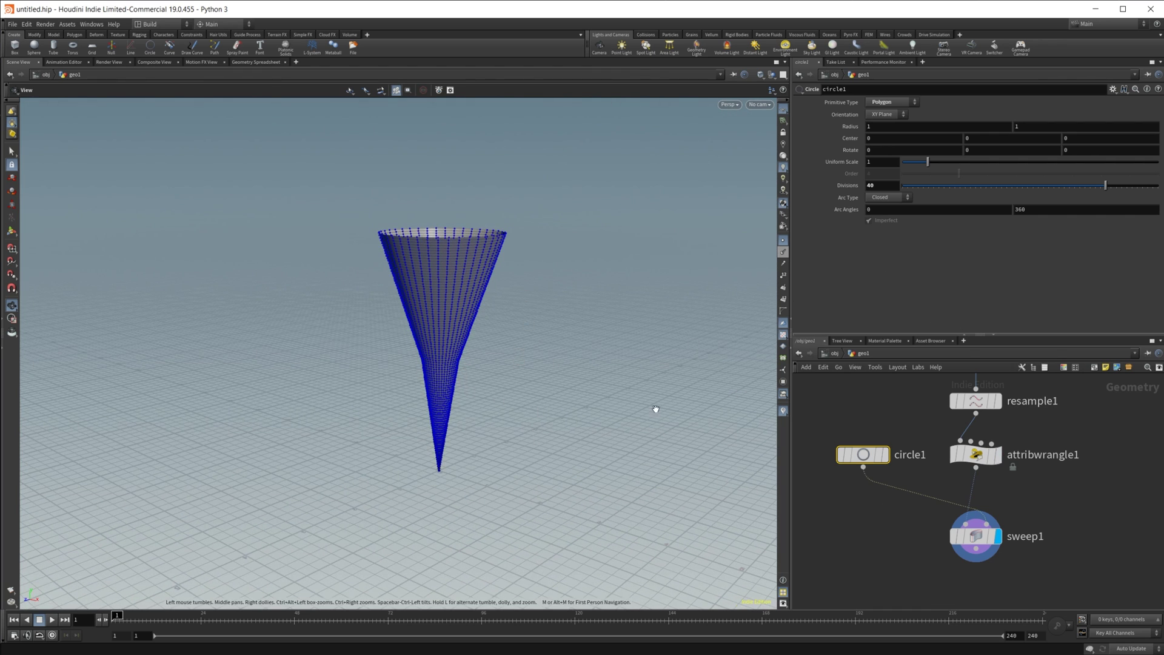
Step: Move attribwrangle1's middle Scale ramp point to 0.436 and add a point to form a funnel
{"action": "left_click", "coordinate": [976, 454]}
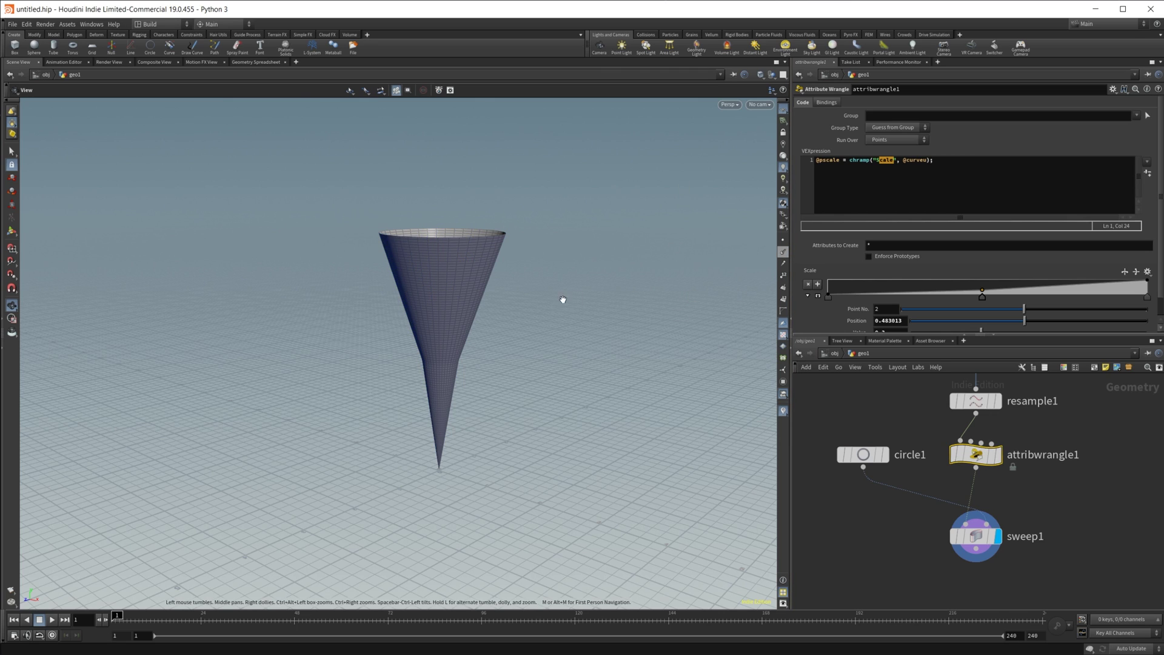
{"action": "left_click_drag", "start_coordinate": [984, 301], "coordinate": [878, 293]}
{"action": "left_click_drag", "start_coordinate": [1016, 289], "coordinate": [1016, 292]}
{"action": "left_click_drag", "start_coordinate": [492, 323], "coordinate": [474, 315]}
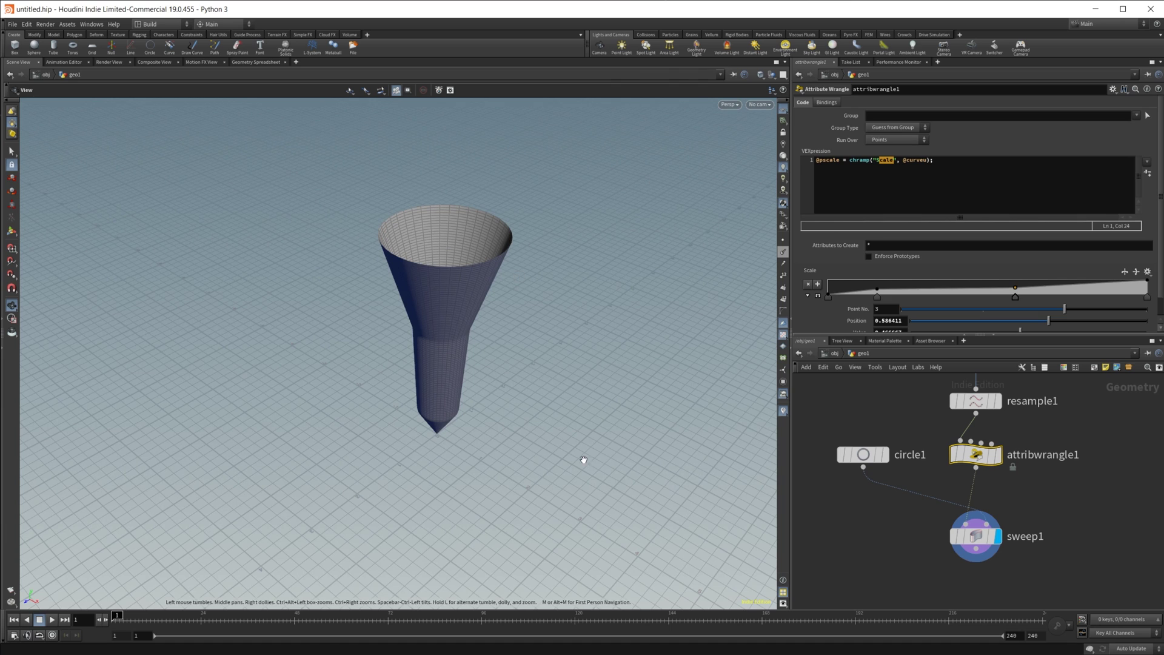
{"action": "left_click_drag", "start_coordinate": [583, 460], "coordinate": [481, 353]}
Step: Insert a Reverse node after sweep1 and display it to flip the funnel's normals
{"action": "middle_click_drag", "start_coordinate": [971, 578], "coordinate": [957, 500]}
{"action": "key", "text": "Tab"}
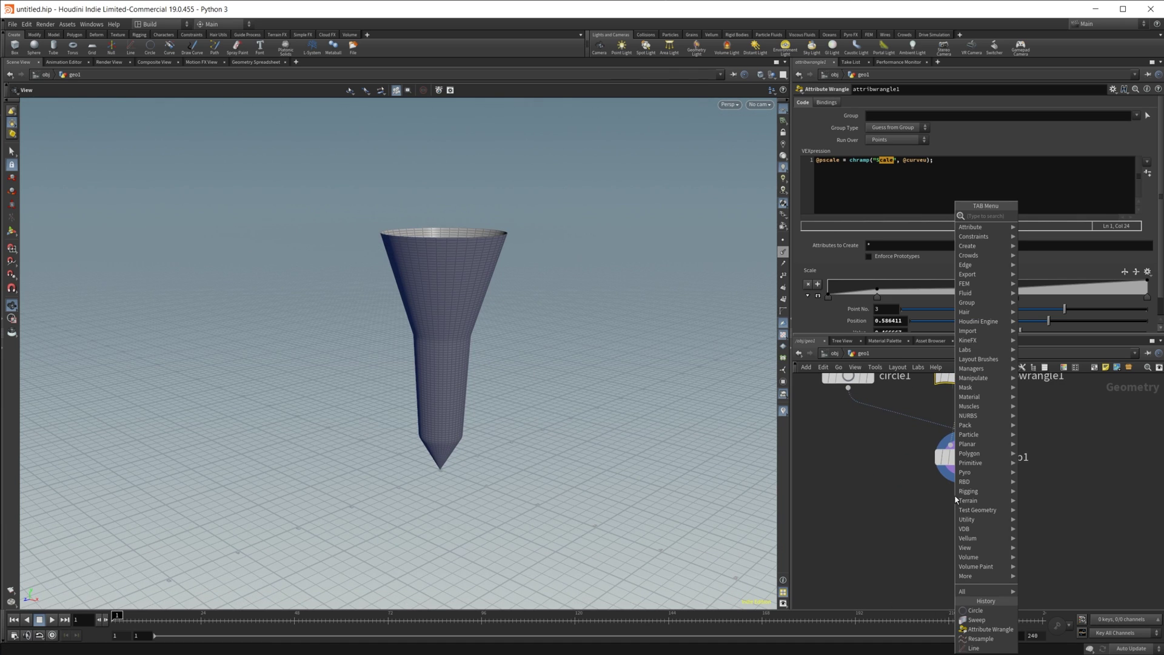
{"action": "type", "text": "reverse"}
{"action": "key", "text": "Return"}
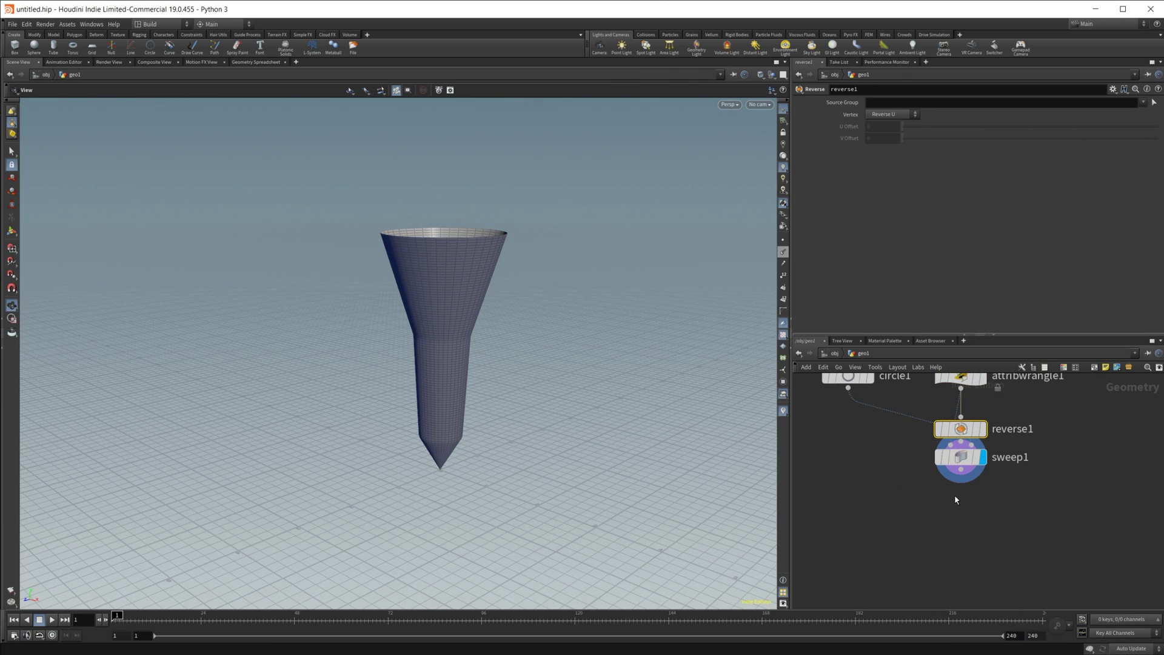
{"action": "left_click_drag", "start_coordinate": [964, 431], "coordinate": [964, 506]}
{"action": "left_click", "coordinate": [993, 485]}
{"action": "left_click_drag", "start_coordinate": [440, 345], "coordinate": [571, 369]}
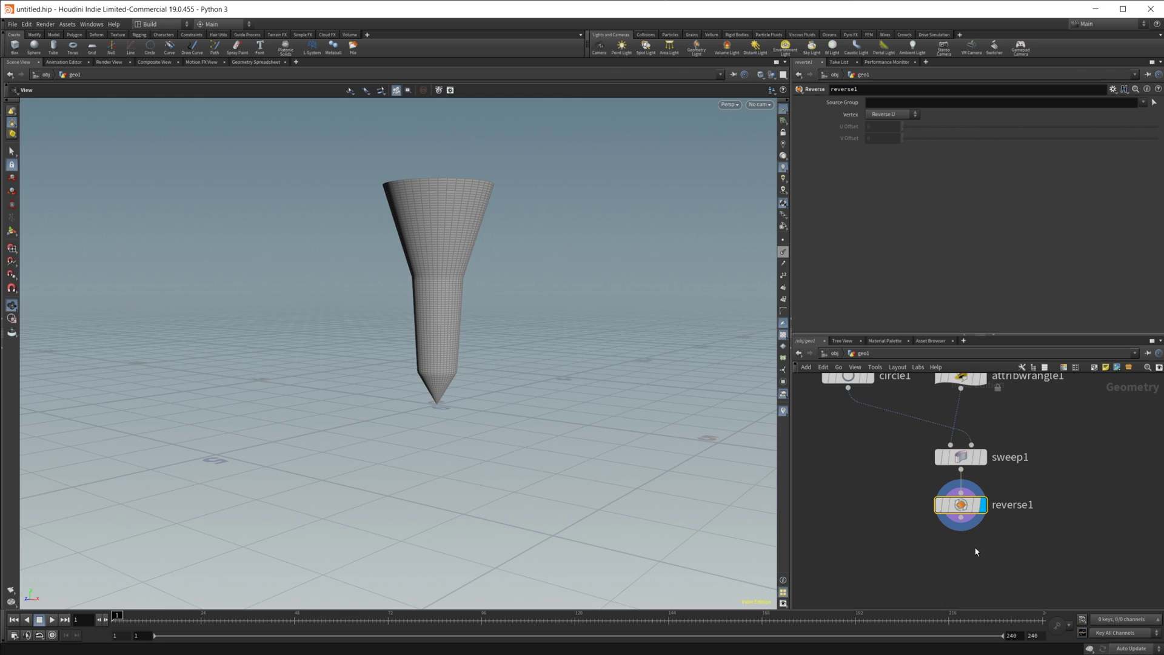
{"action": "middle_click_drag", "start_coordinate": [972, 570], "coordinate": [962, 527]}
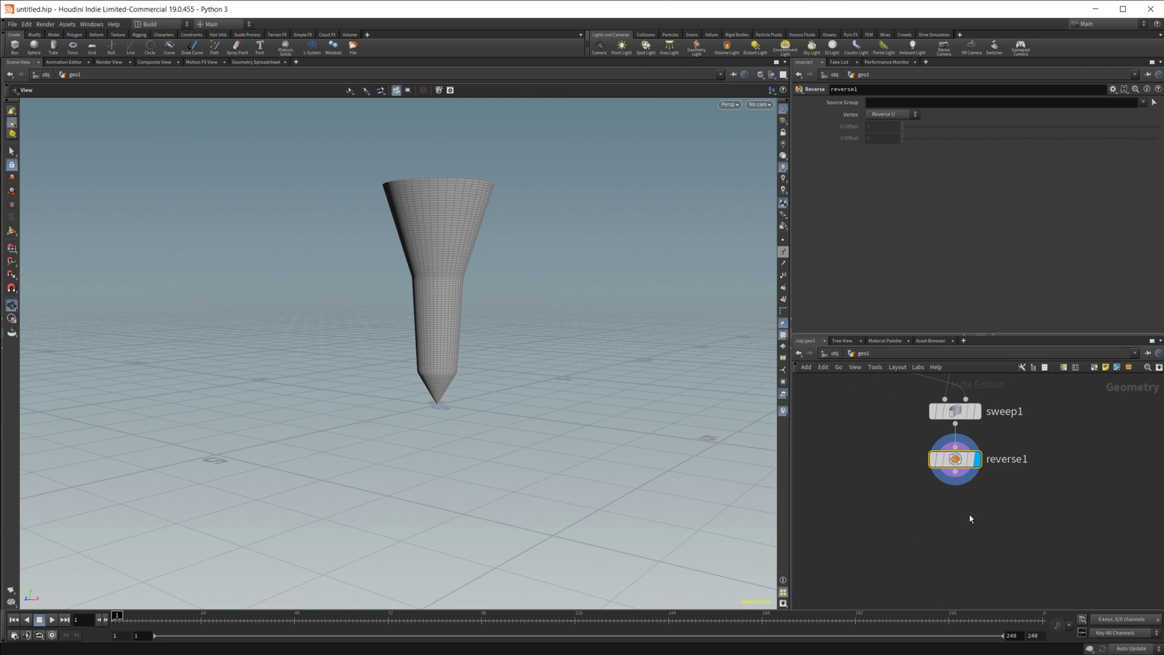
Step: Add a PolyExtrude after reverse1 with Distance 0.057 and Output Back enabled
{"action": "key", "text": "Tab"}
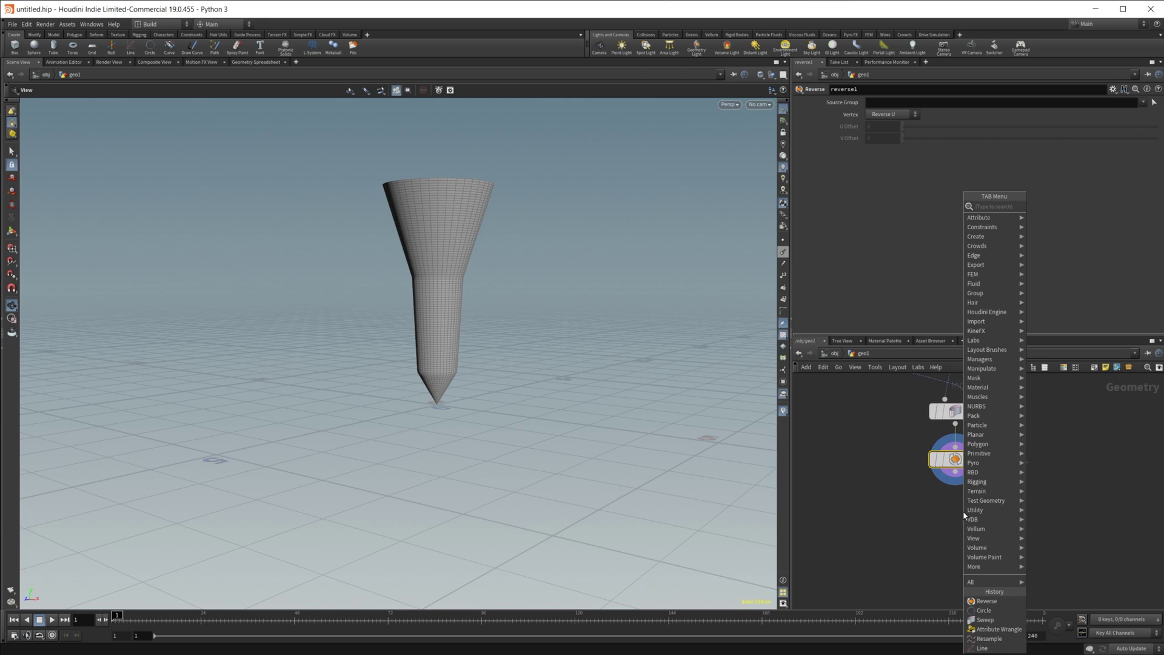
{"action": "type", "text": "poly"}
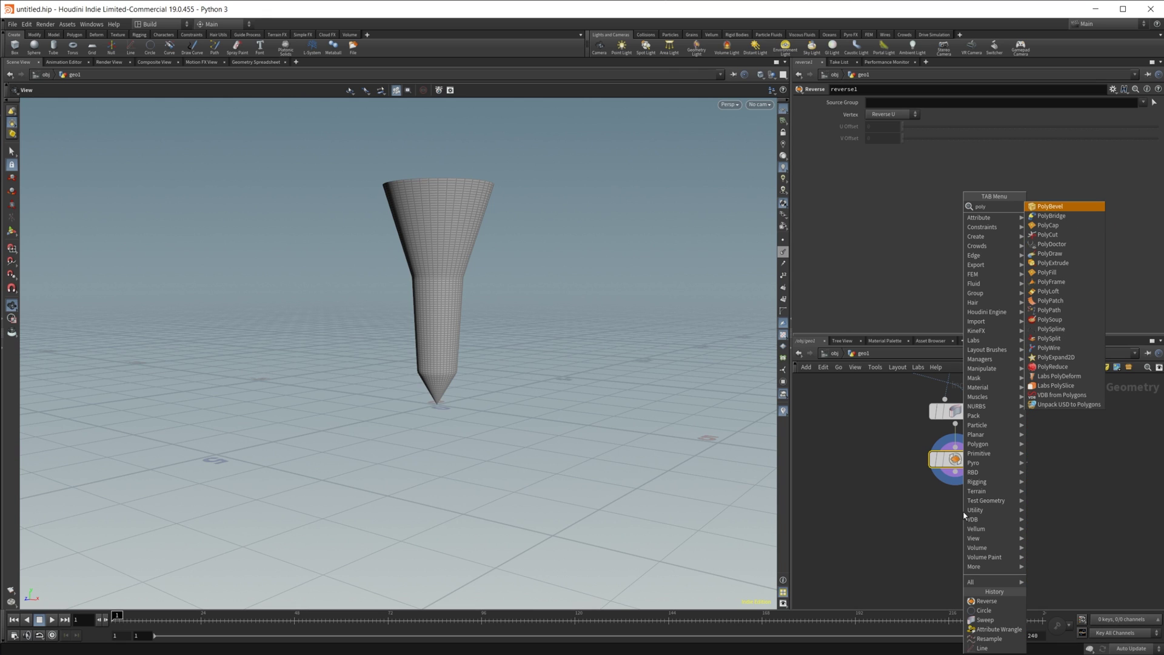
{"action": "type", "text": "ext"}
{"action": "key", "text": "Return"}
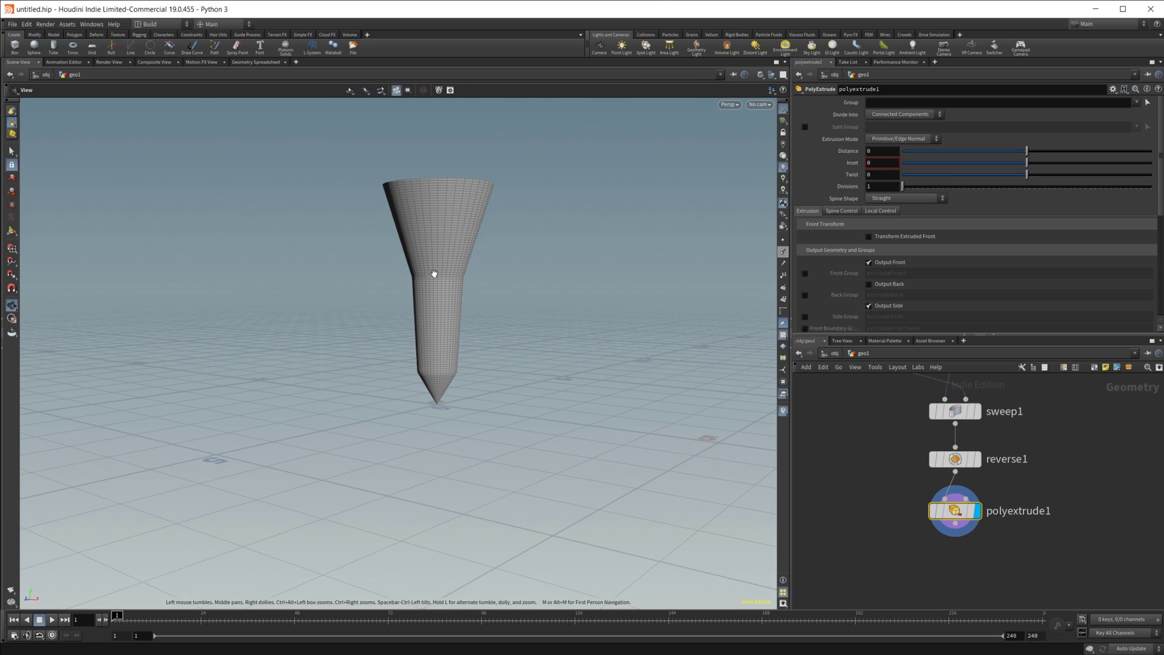
{"action": "left_click_drag", "start_coordinate": [429, 273], "coordinate": [432, 315], "text": "alt"}
{"action": "left_click_drag", "start_coordinate": [1027, 151], "coordinate": [1034, 151]}
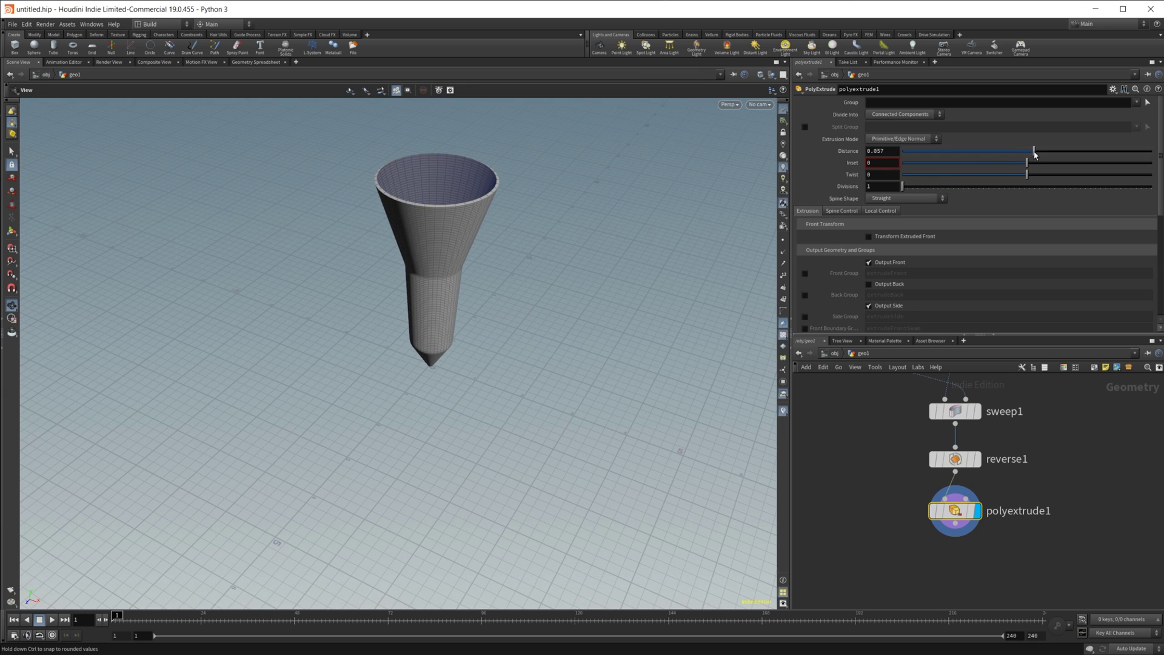
{"action": "left_click", "coordinate": [869, 283]}
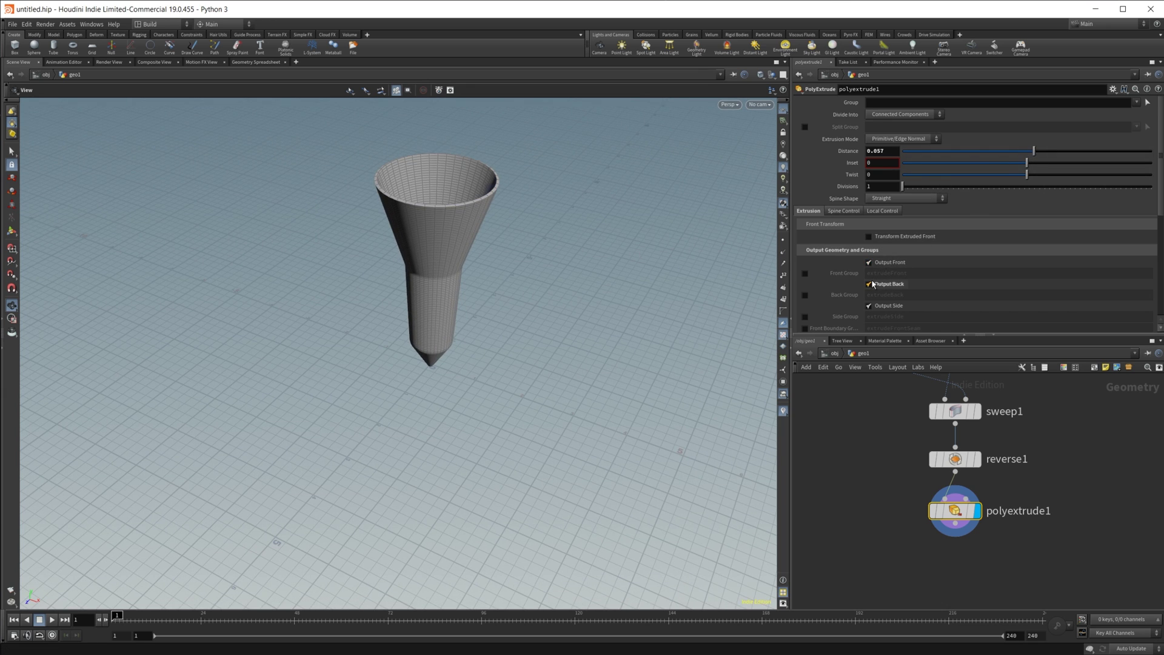
{"action": "left_click_drag", "start_coordinate": [395, 317], "coordinate": [733, 428]}
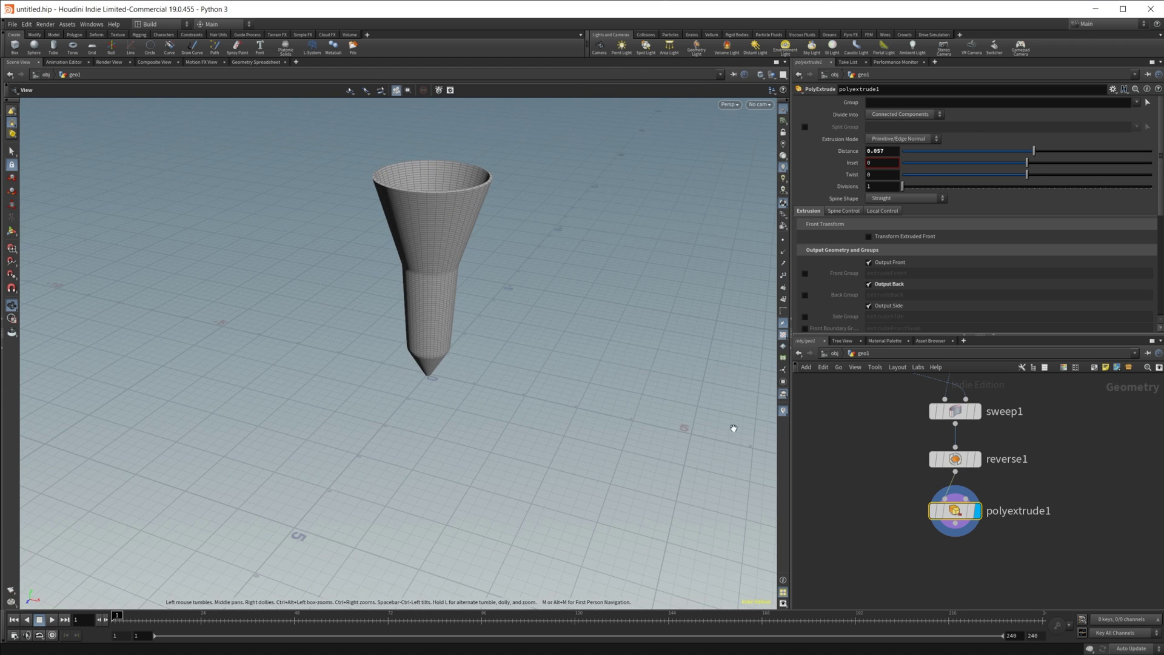
{"action": "middle_click_drag", "start_coordinate": [964, 400], "coordinate": [922, 506]}
Step: Move a Scale ramp point toward the tip to 0.116691 and make it B-Spline
{"action": "left_click", "coordinate": [916, 436]}
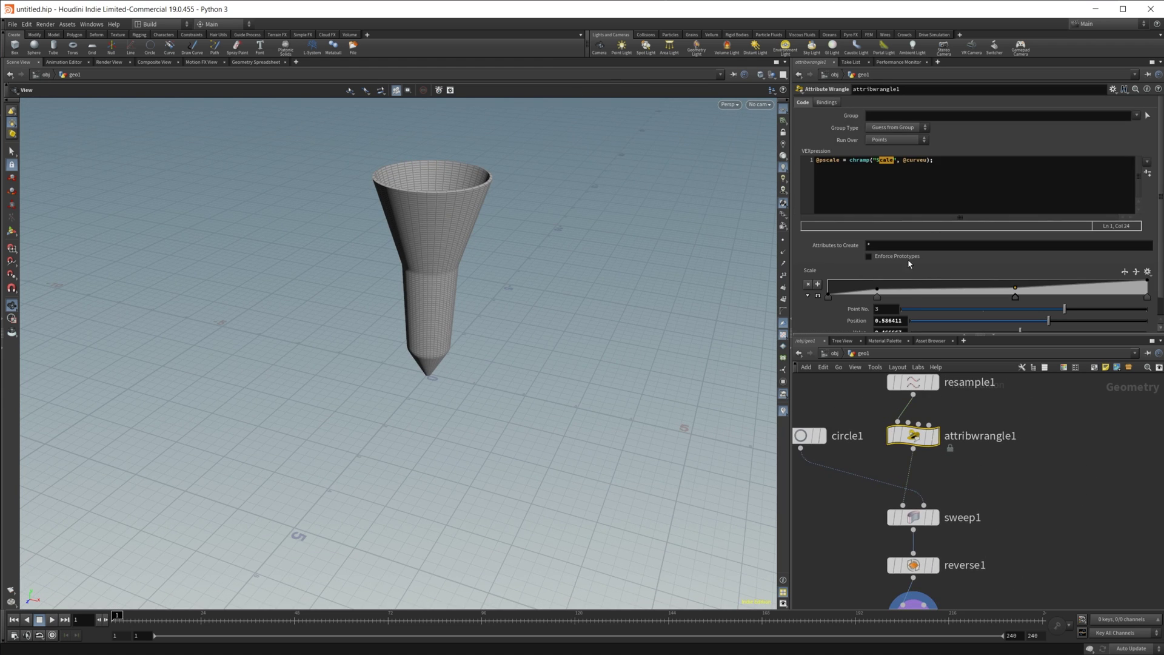
{"action": "left_click_drag", "start_coordinate": [877, 299], "coordinate": [866, 297]}
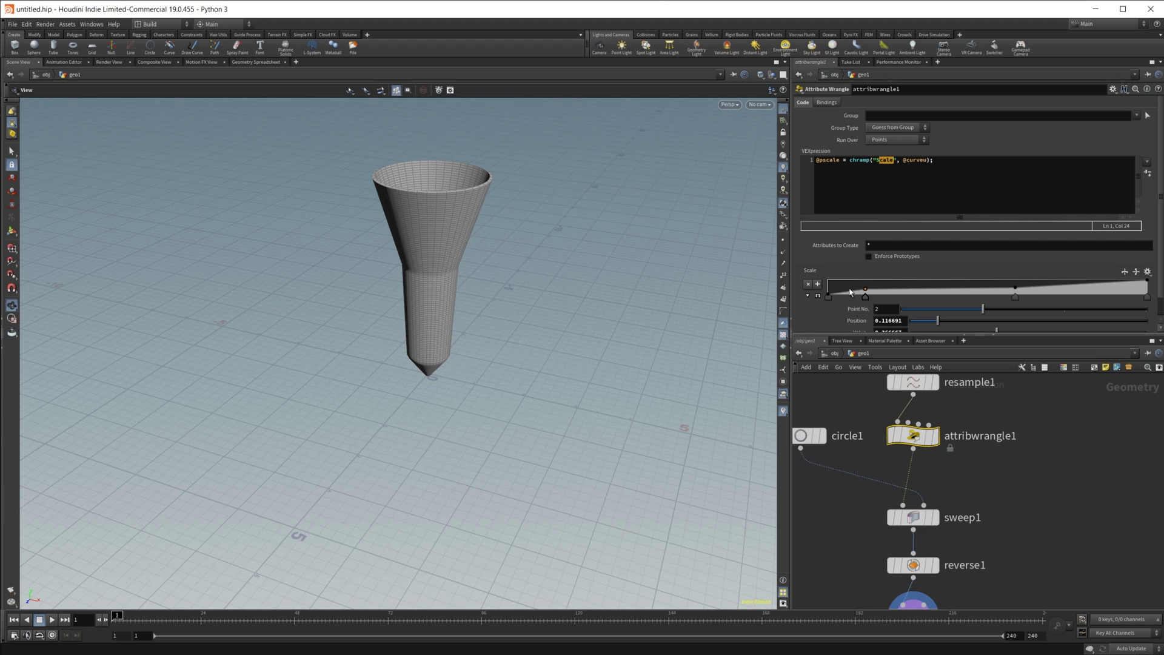
{"action": "scroll", "coordinate": [846, 309], "scroll_direction": "down", "scroll_amount": 1}
{"action": "left_click", "coordinate": [902, 325]}
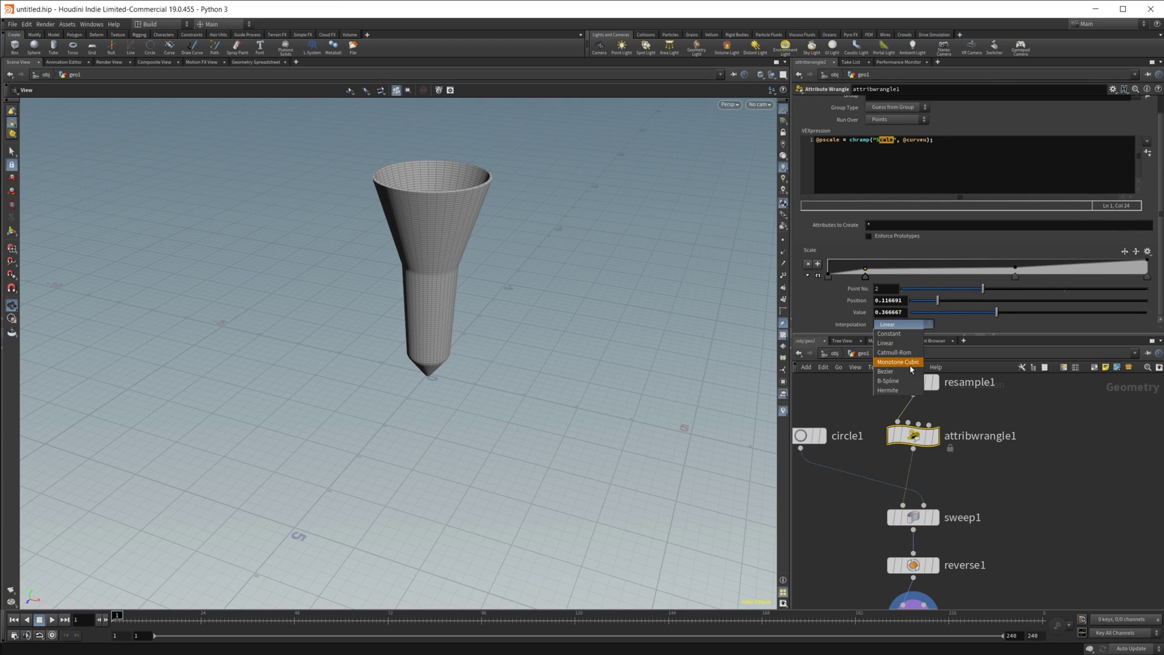
{"action": "left_click", "coordinate": [904, 381]}
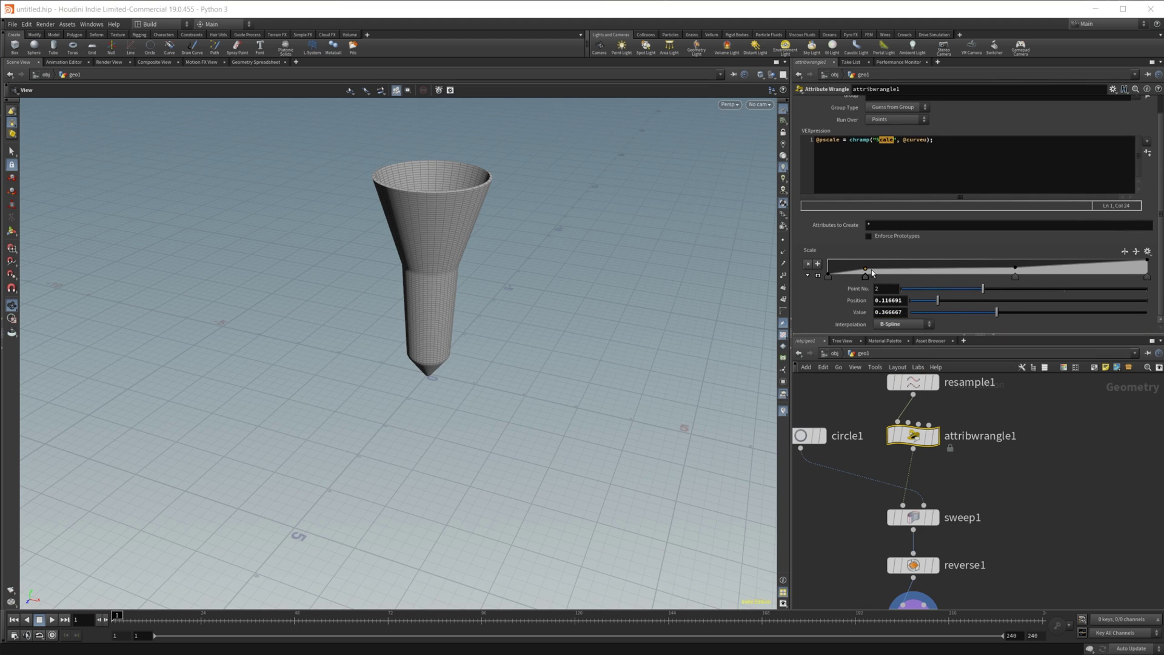
Step: Widen the ramp's base and add a B-Spline point that tapers the profile
{"action": "left_click", "coordinate": [856, 265]}
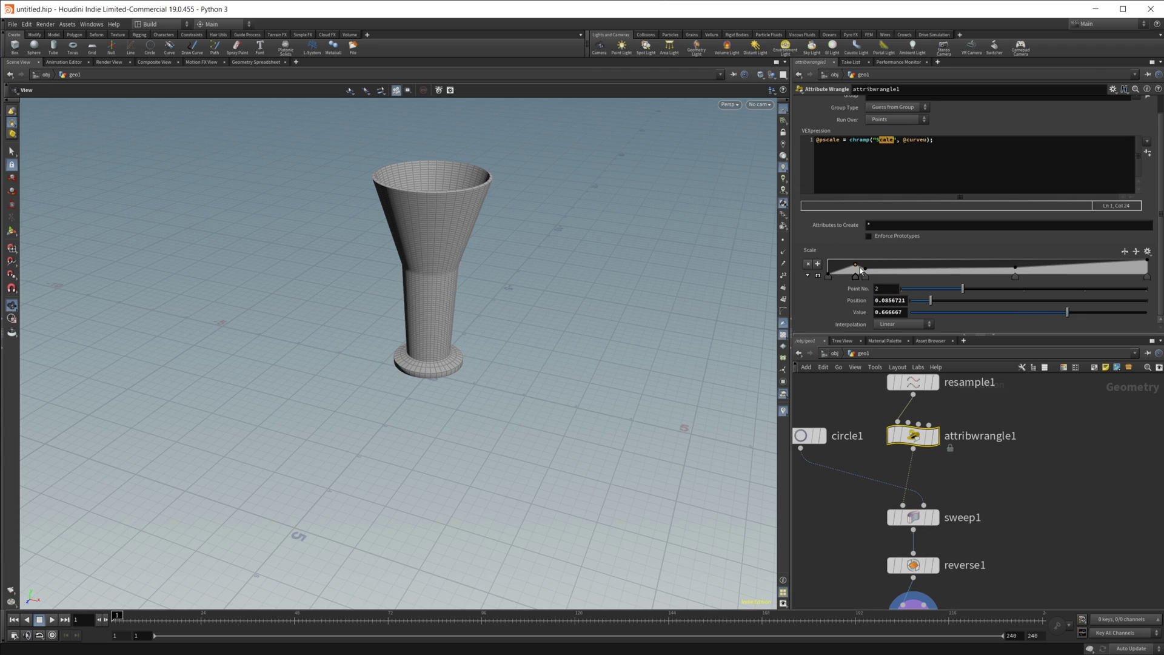
{"action": "key", "text": "Delete"}
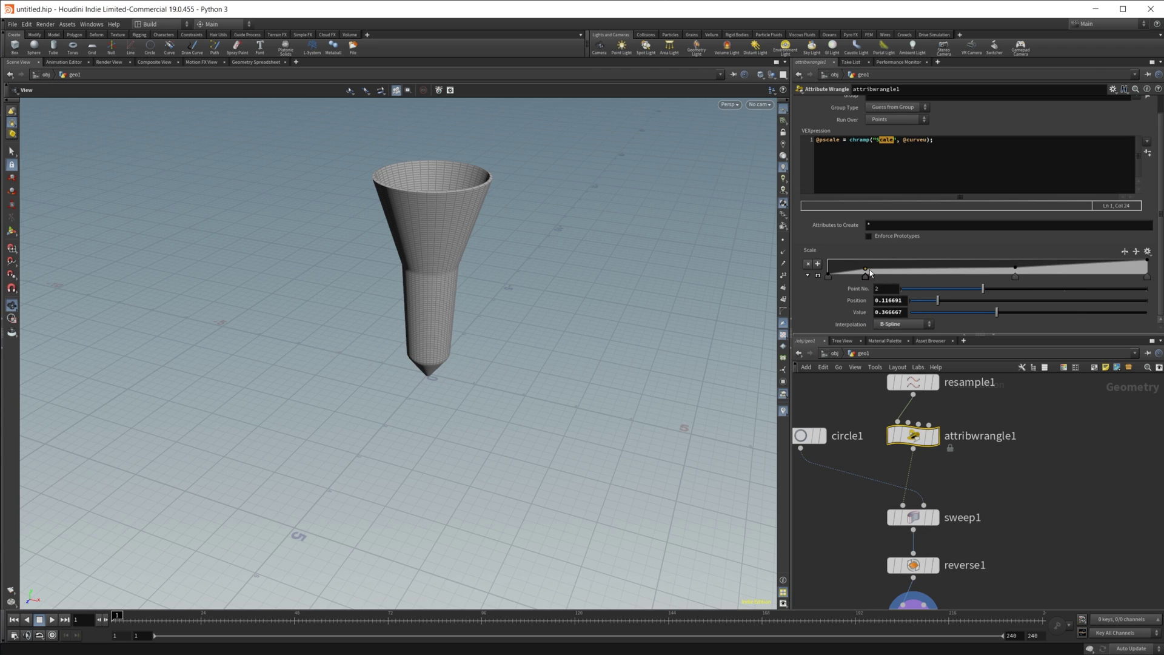
{"action": "left_click_drag", "start_coordinate": [866, 271], "coordinate": [854, 269]}
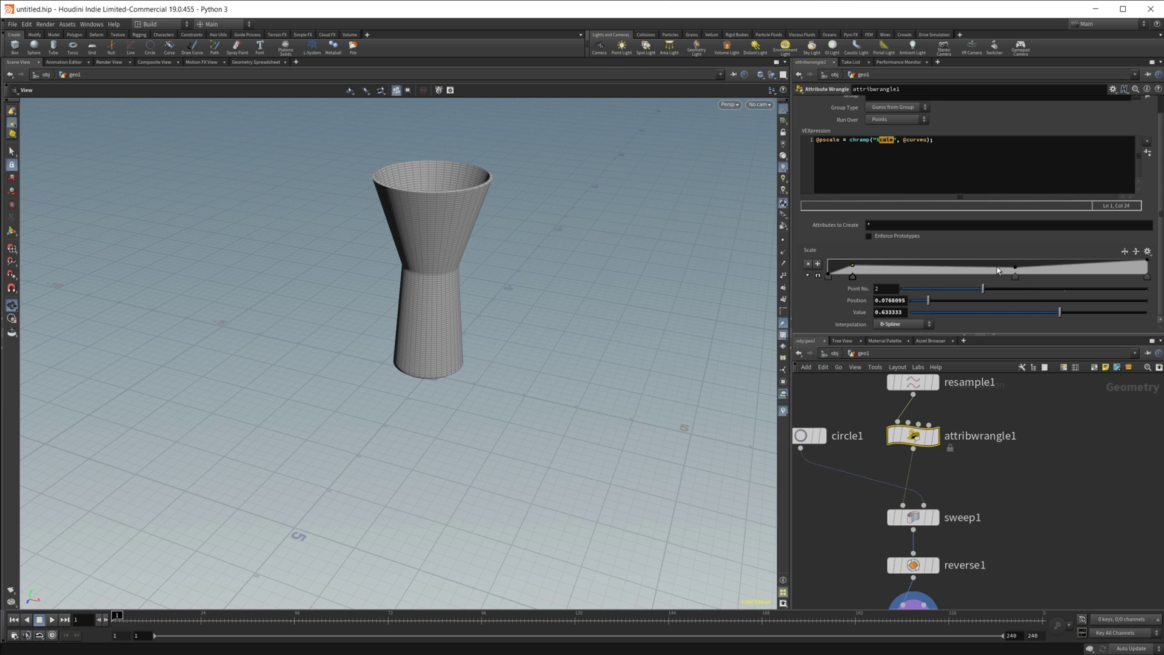
{"action": "left_click_drag", "start_coordinate": [1016, 269], "coordinate": [940, 260]}
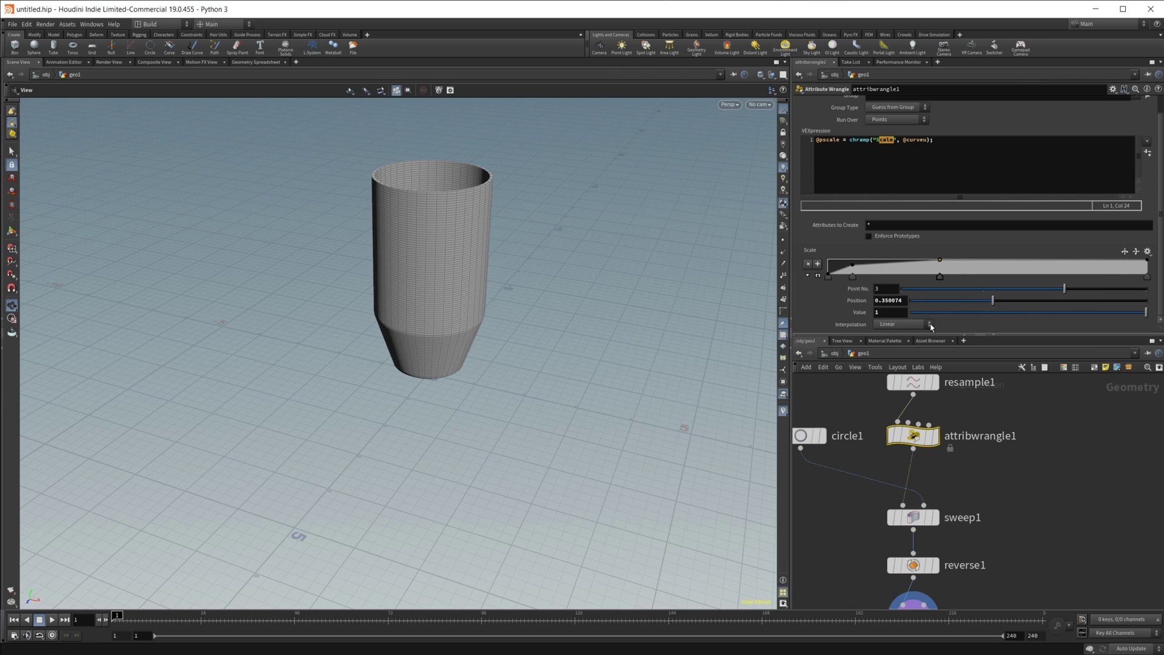
{"action": "left_click", "coordinate": [903, 324]}
{"action": "left_click", "coordinate": [898, 382]}
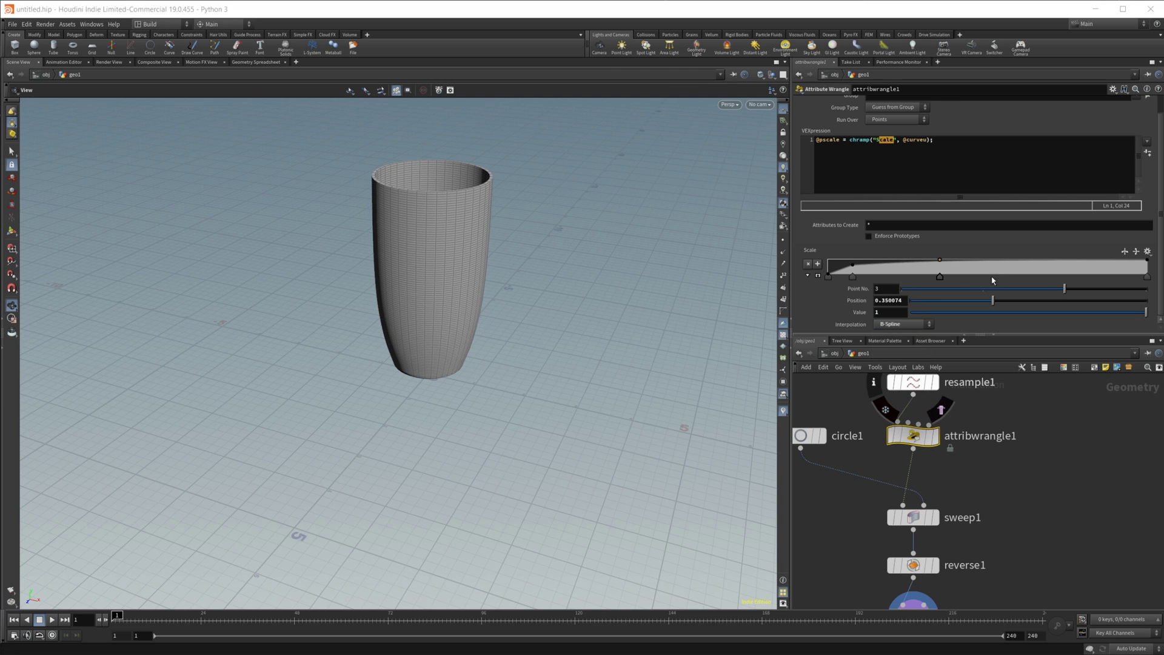
Step: Add a pinching ramp point and make the first point B-Spline to round the base
{"action": "left_click_drag", "start_coordinate": [1017, 265], "coordinate": [1035, 278]}
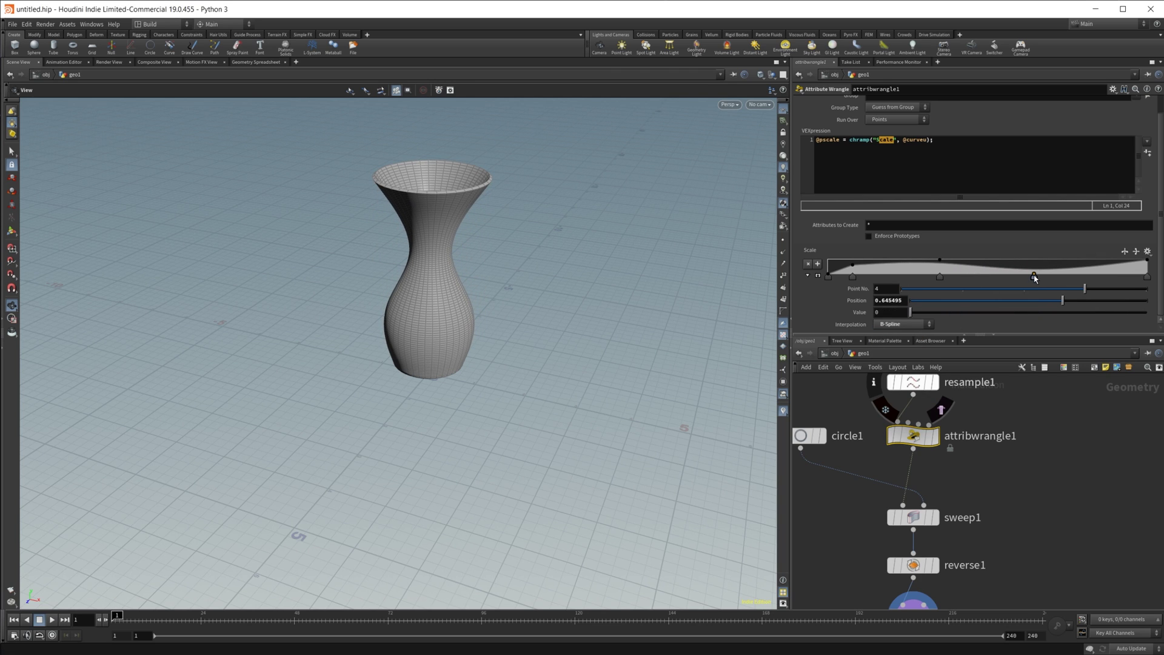
{"action": "left_click_drag", "start_coordinate": [473, 389], "coordinate": [467, 316]}
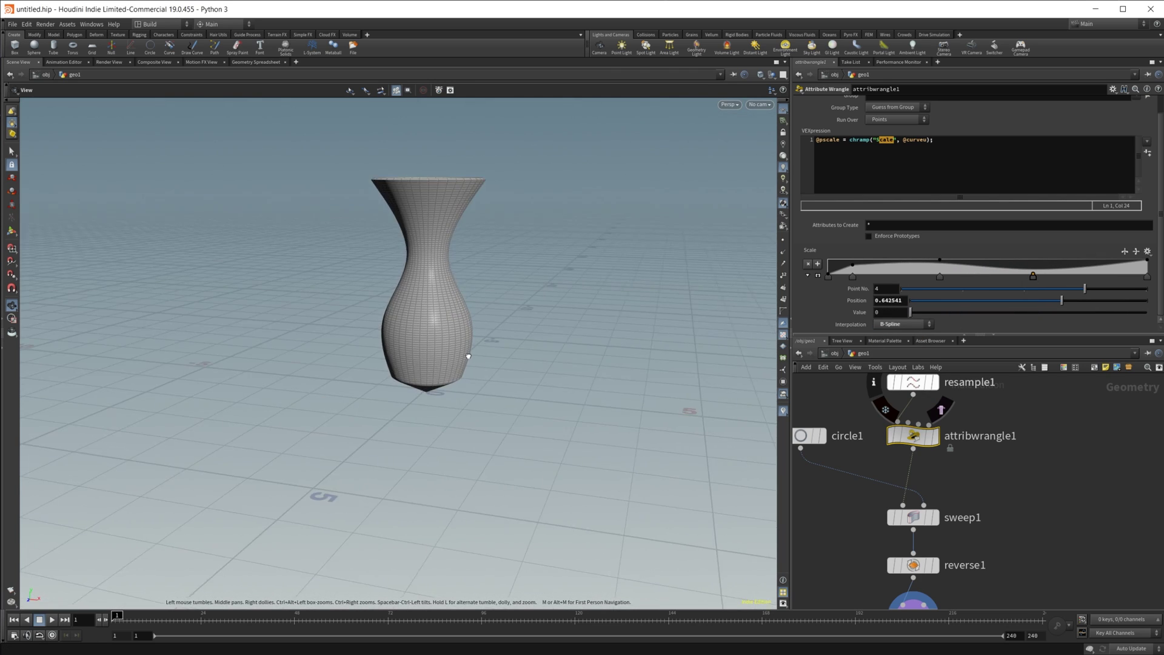
{"action": "left_click", "coordinate": [828, 276]}
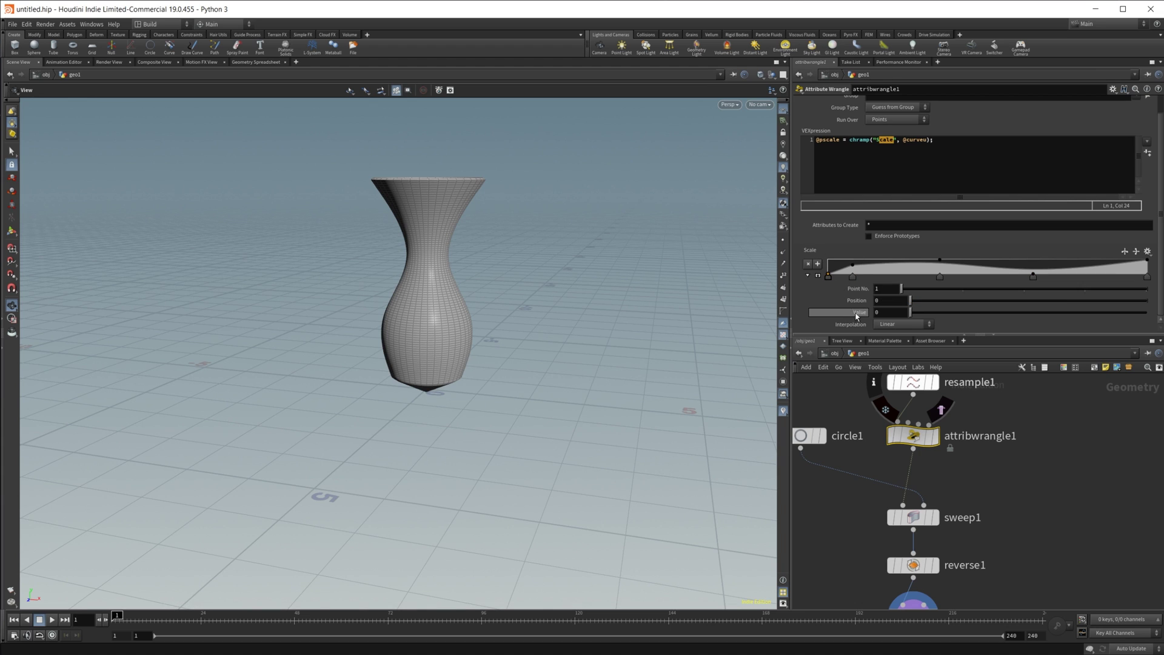
{"action": "left_click", "coordinate": [904, 324]}
{"action": "left_click", "coordinate": [904, 382]}
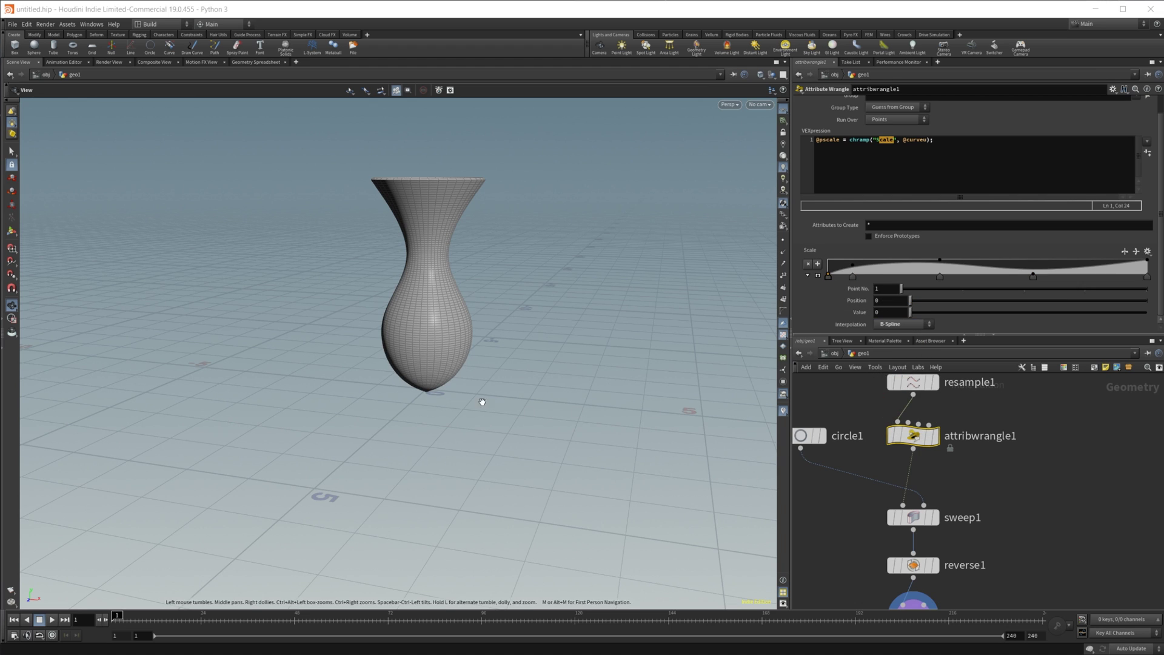
{"action": "left_click_drag", "start_coordinate": [481, 398], "coordinate": [655, 340]}
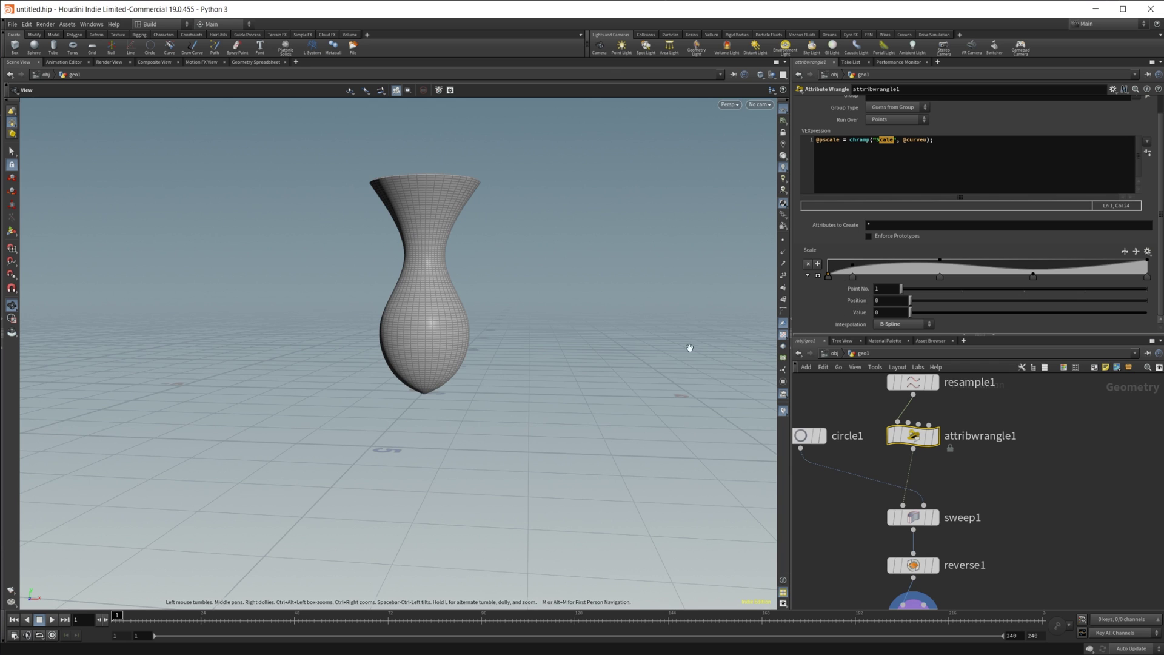
{"action": "left_click_drag", "start_coordinate": [434, 369], "coordinate": [418, 407]}
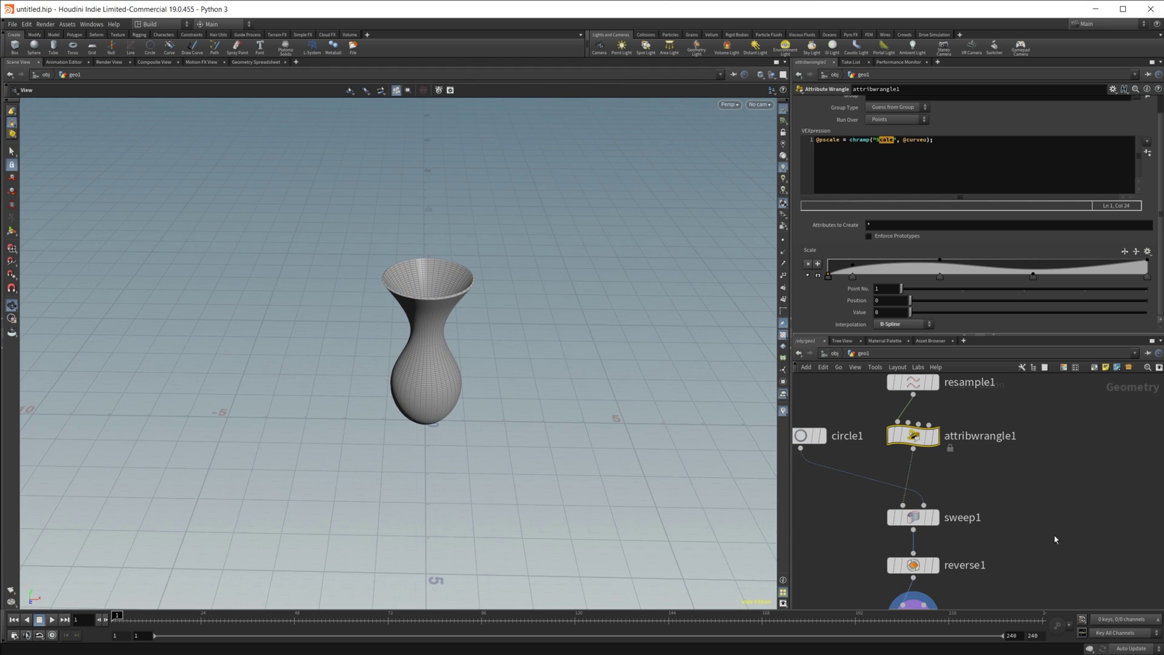
{"action": "middle_click_drag", "start_coordinate": [1007, 597], "coordinate": [1010, 479]}
{"action": "left_click_drag", "start_coordinate": [416, 486], "coordinate": [447, 320]}
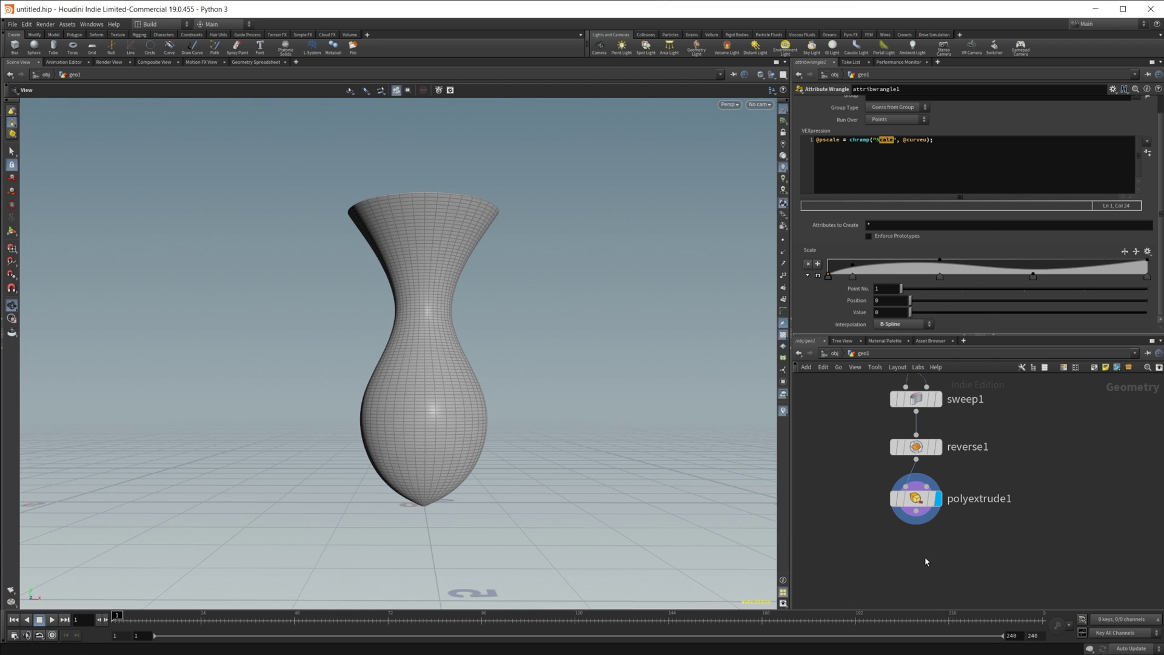
Step: Add a Smooth node below polyextrude1 and display it
{"action": "key", "text": "Tab"}
{"action": "type", "text": "smo"}
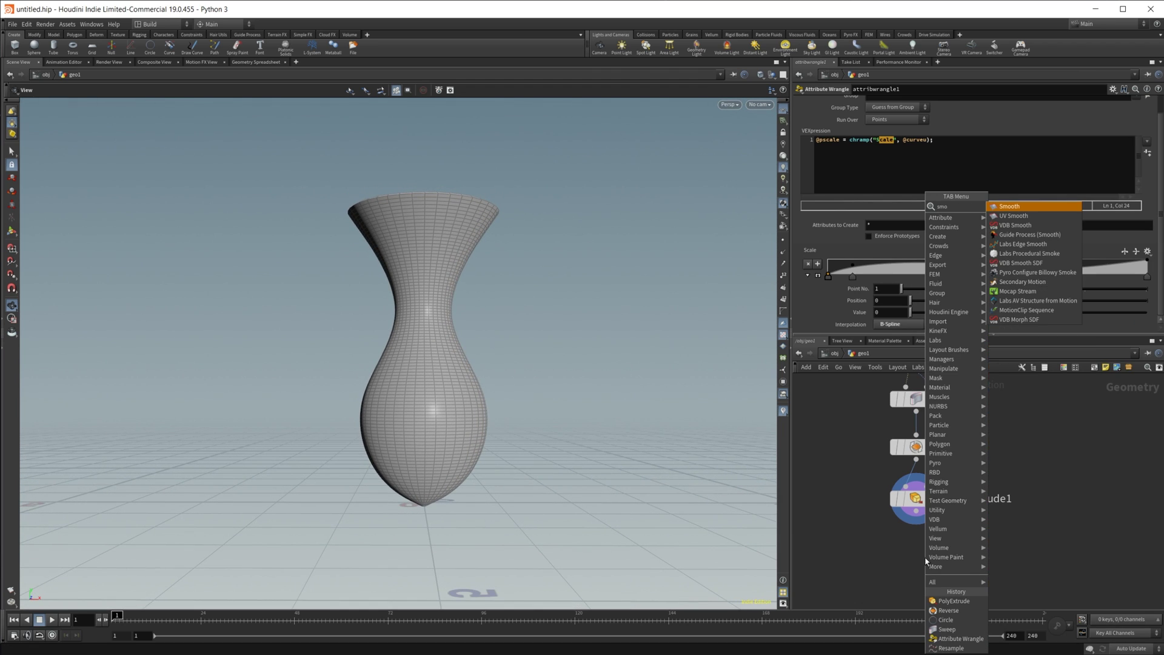
{"action": "key", "text": "Return"}
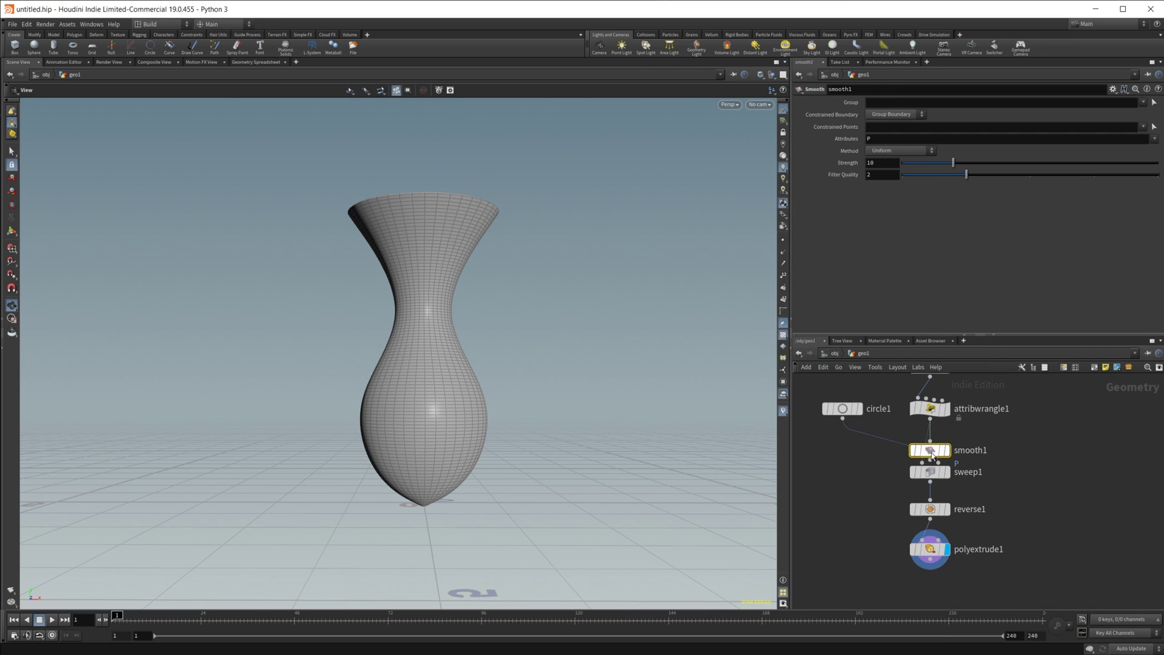
{"action": "left_click", "coordinate": [932, 610]}
{"action": "middle_click_drag", "start_coordinate": [932, 606], "coordinate": [906, 512]}
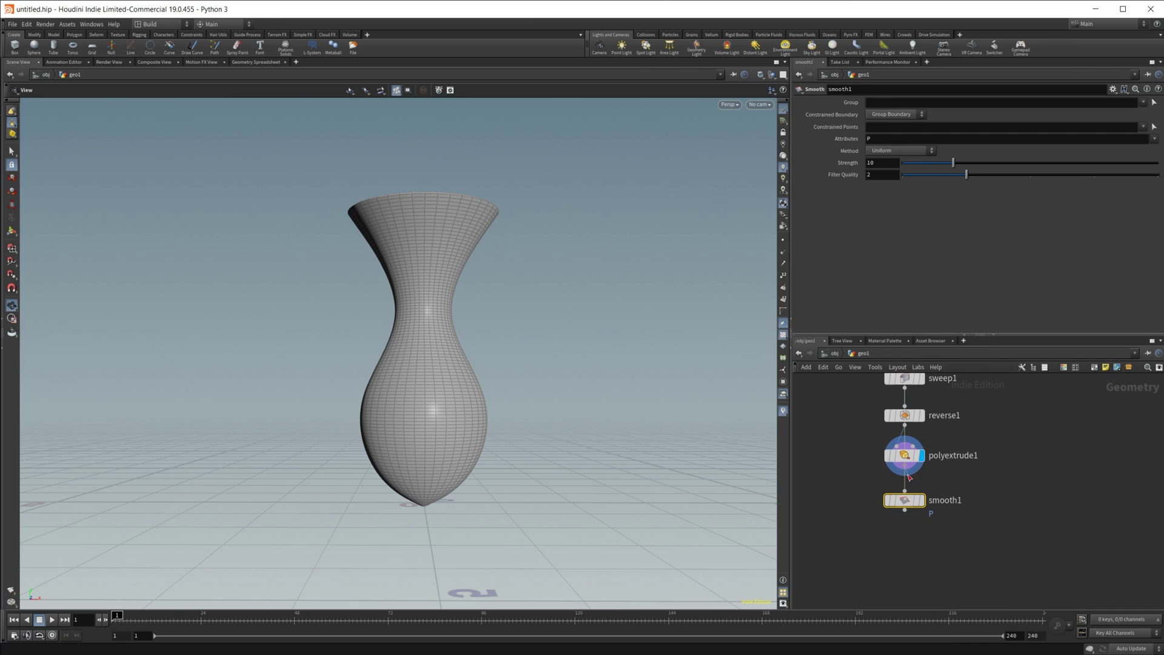
{"action": "left_click", "coordinate": [921, 500]}
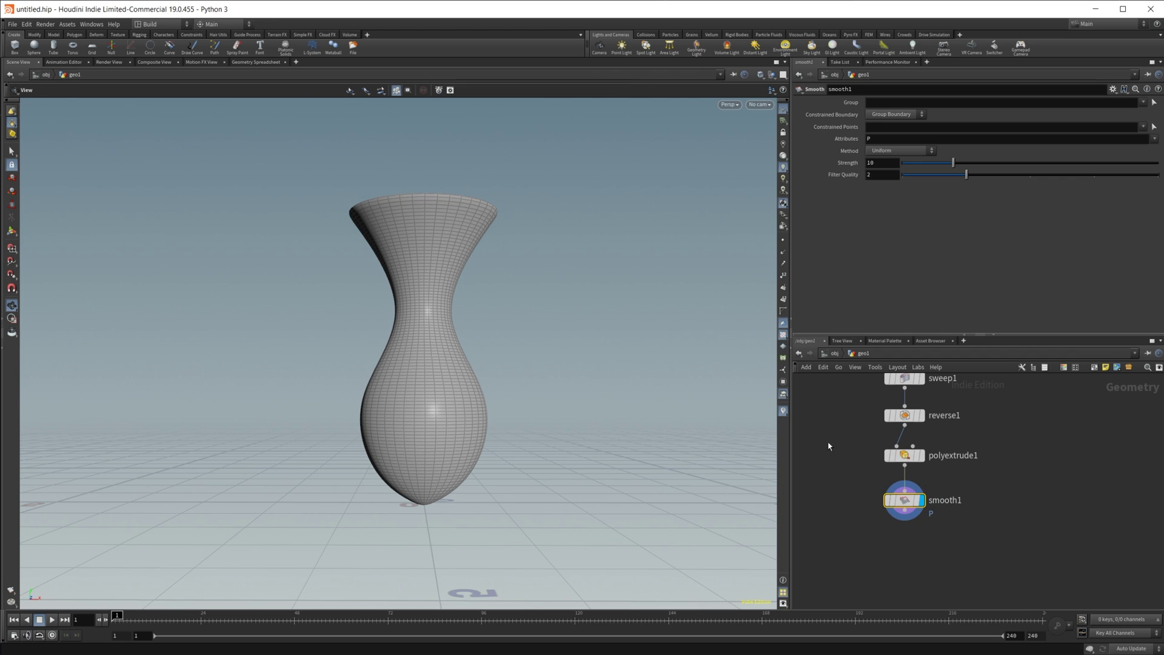
{"action": "left_click_drag", "start_coordinate": [441, 308], "coordinate": [495, 202]}
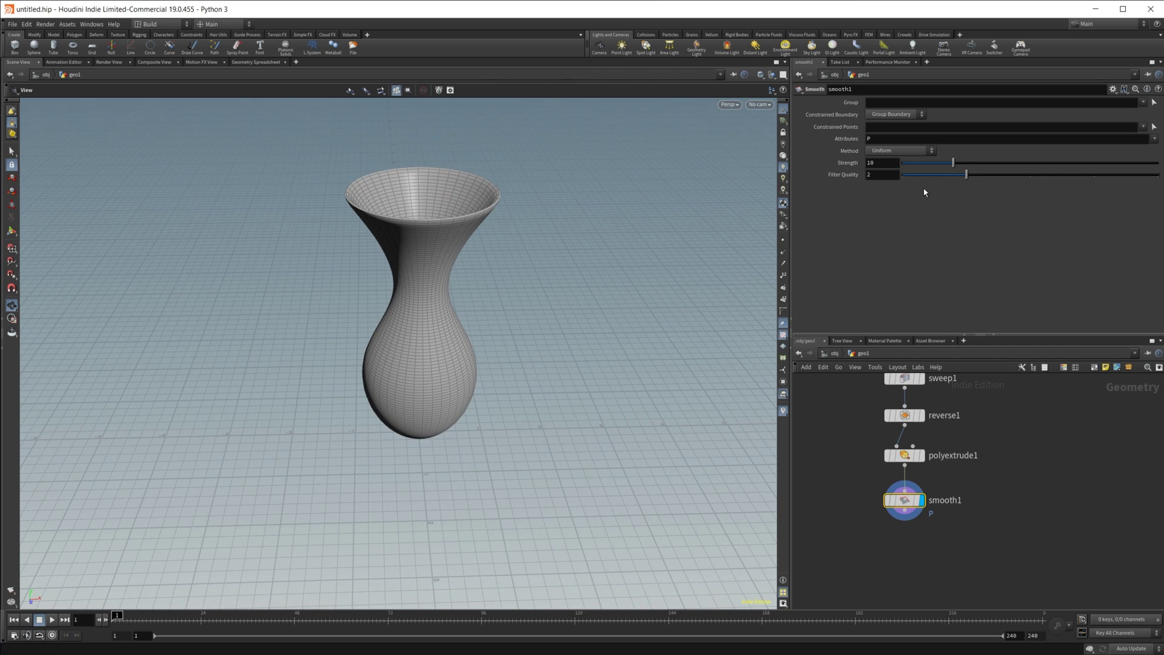
Step: Set smooth1's Strength to about 23.06
{"action": "left_click_drag", "start_coordinate": [1099, 166], "coordinate": [1020, 176]}
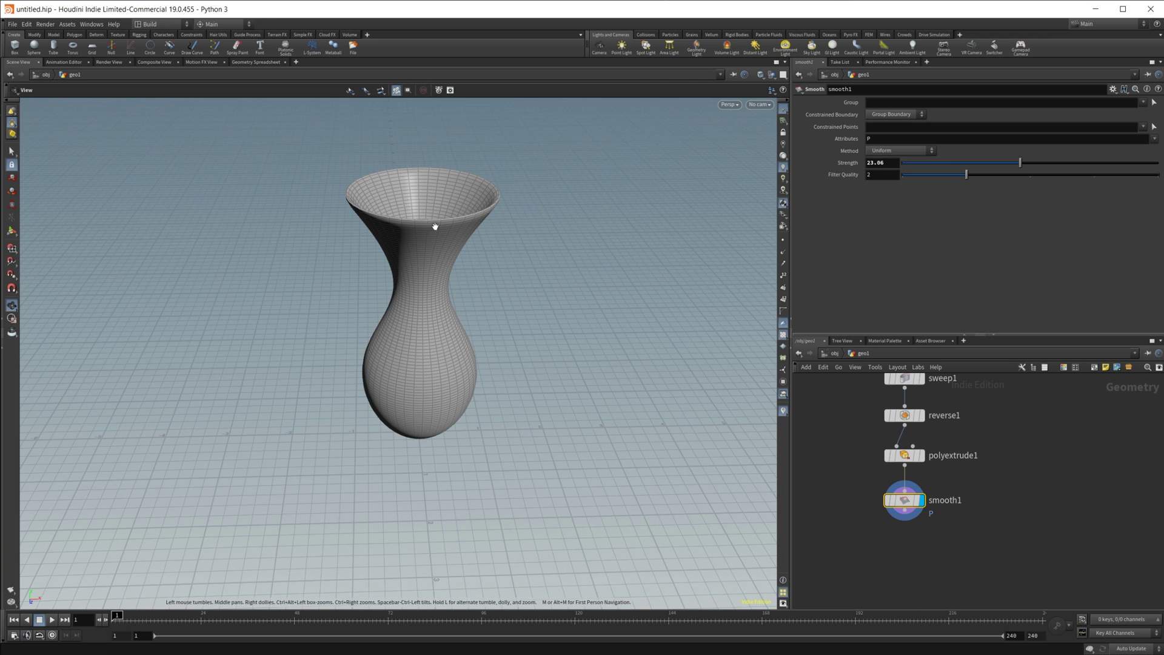
{"action": "scroll", "coordinate": [429, 229], "scroll_direction": "up", "scroll_amount": 10}
{"action": "scroll", "coordinate": [482, 215], "scroll_direction": "down", "scroll_amount": 12}
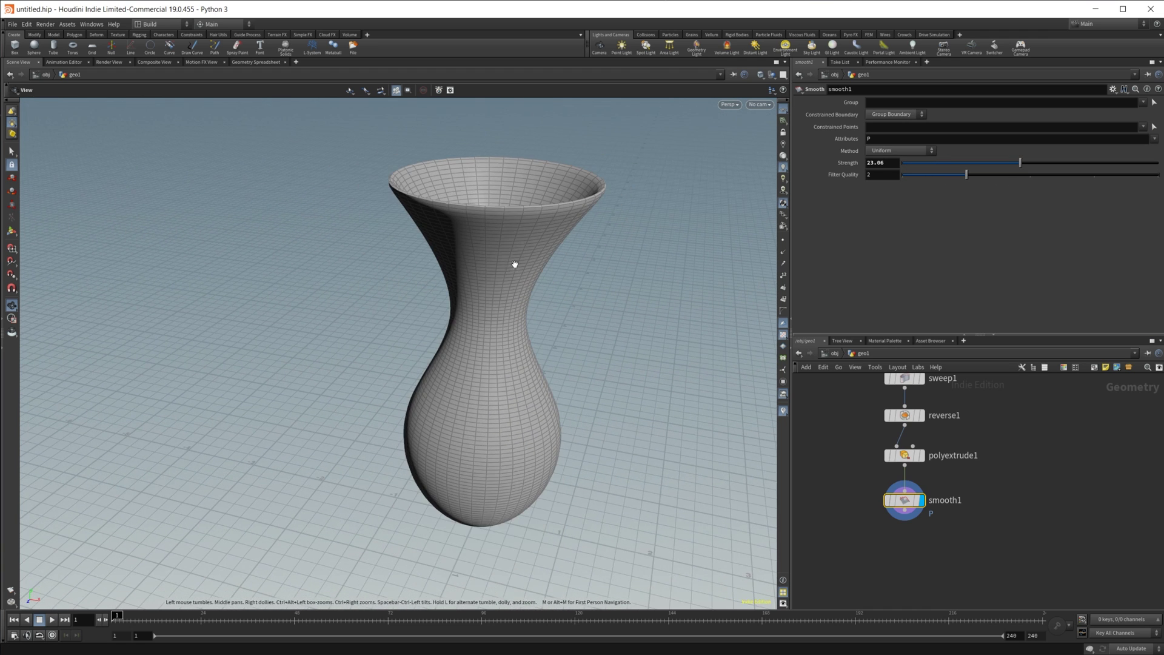
{"action": "scroll", "coordinate": [965, 481], "scroll_direction": "up", "scroll_amount": 5}
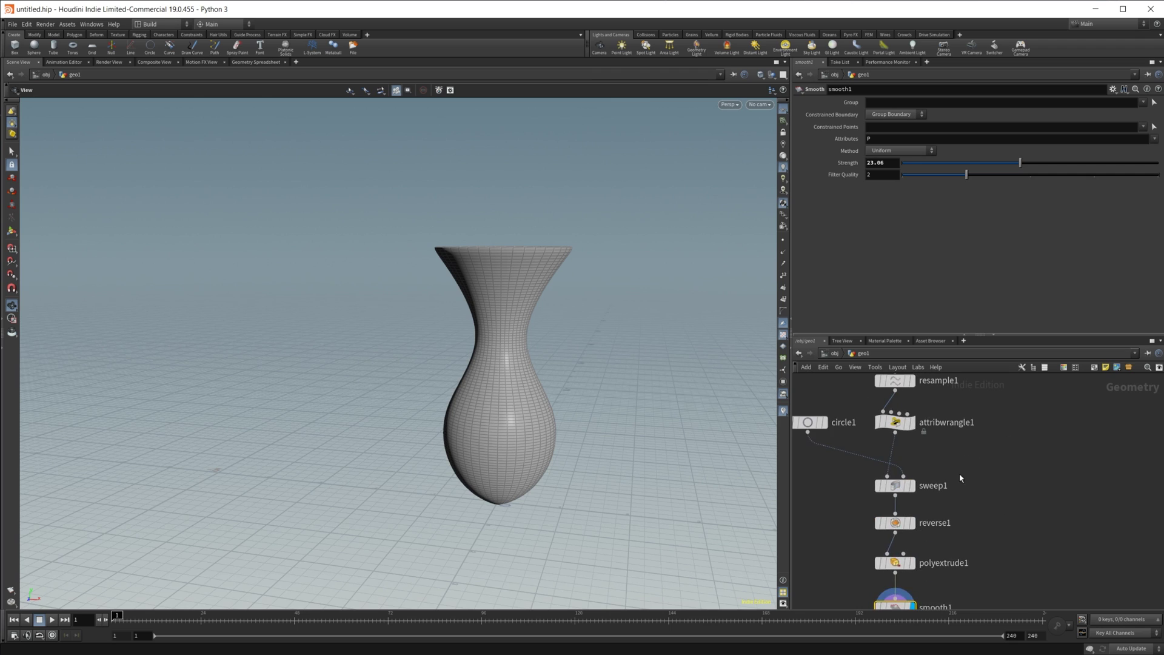
Step: Set resample1's segment length to 0.1, then 0.4, and inspect the coarser vase
{"action": "left_click", "coordinate": [923, 468]}
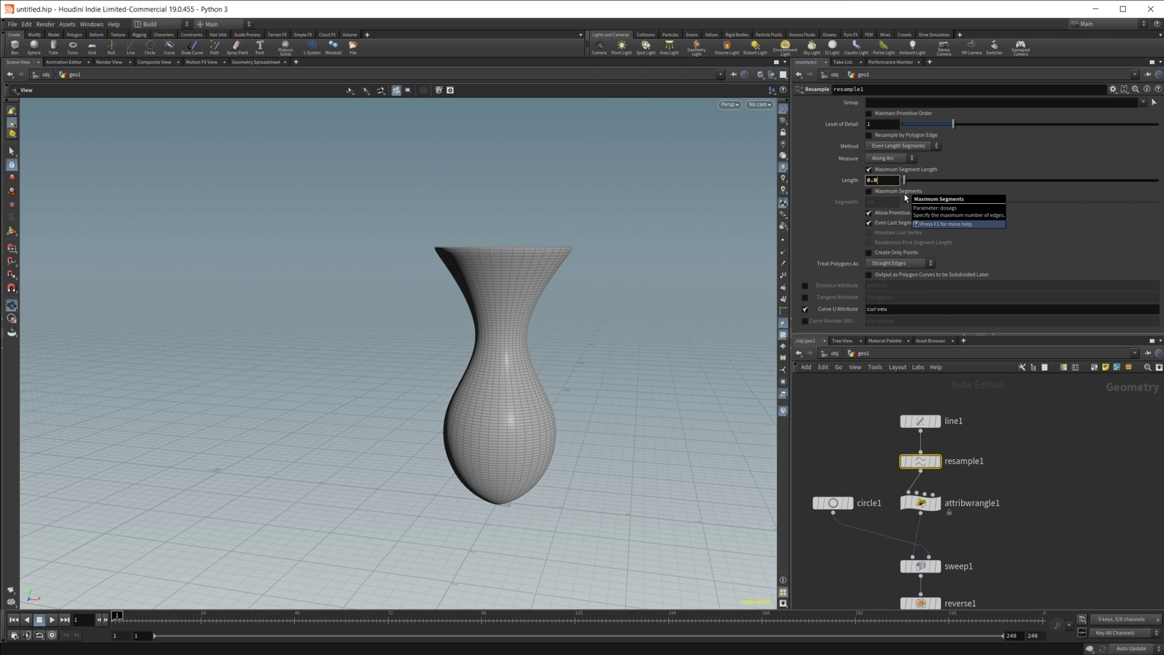
{"action": "type", "text": "0.1"}
{"action": "key", "text": "Return"}
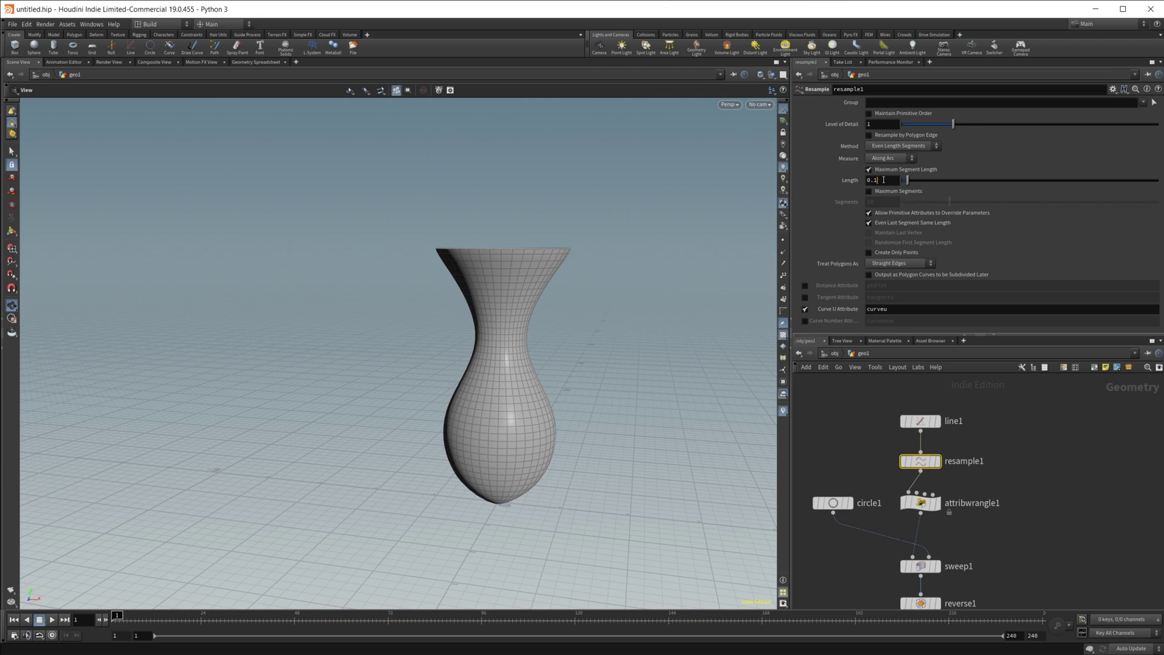
{"action": "type", "text": "0.4"}
{"action": "key", "text": "Return"}
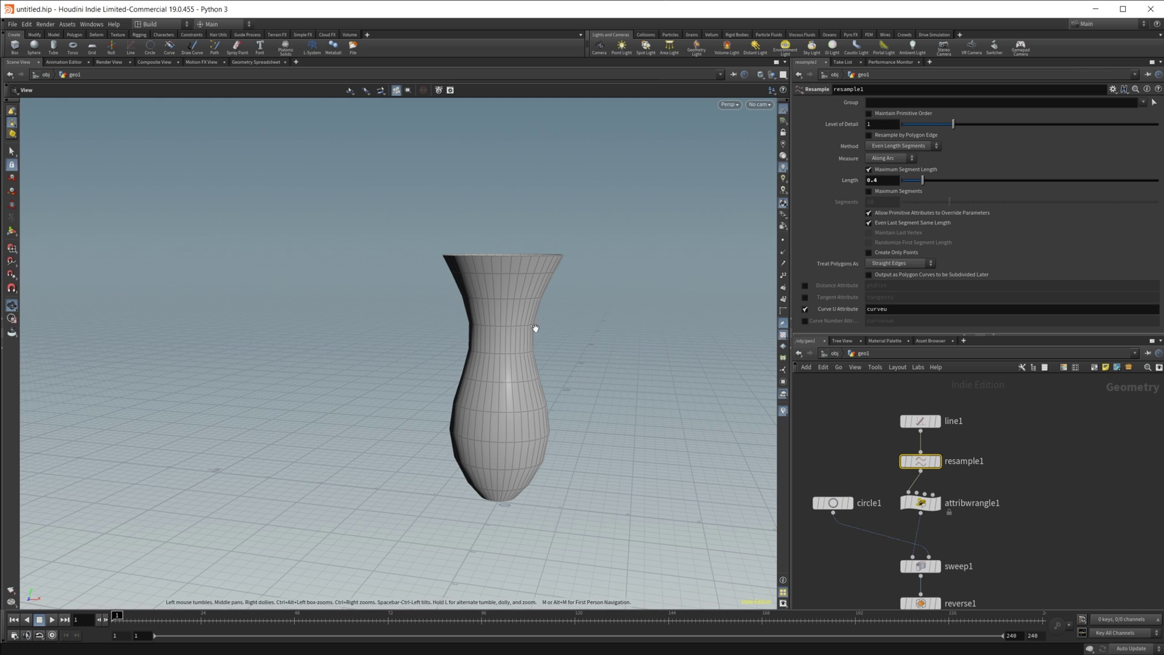
{"action": "left_click_drag", "start_coordinate": [533, 325], "coordinate": [485, 506]}
Step: Try a resample segment length of 0.01 and check the denser vase from several angles
{"action": "left_click", "coordinate": [891, 181]}
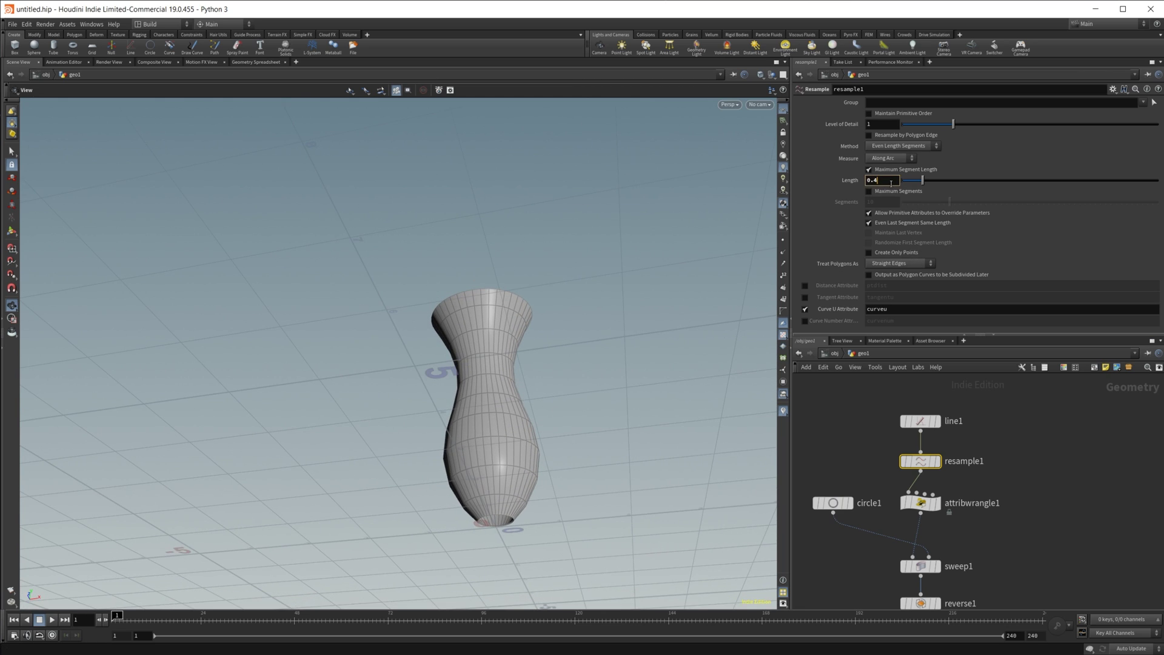
{"action": "type", "text": "0.01"}
{"action": "key", "text": "Return"}
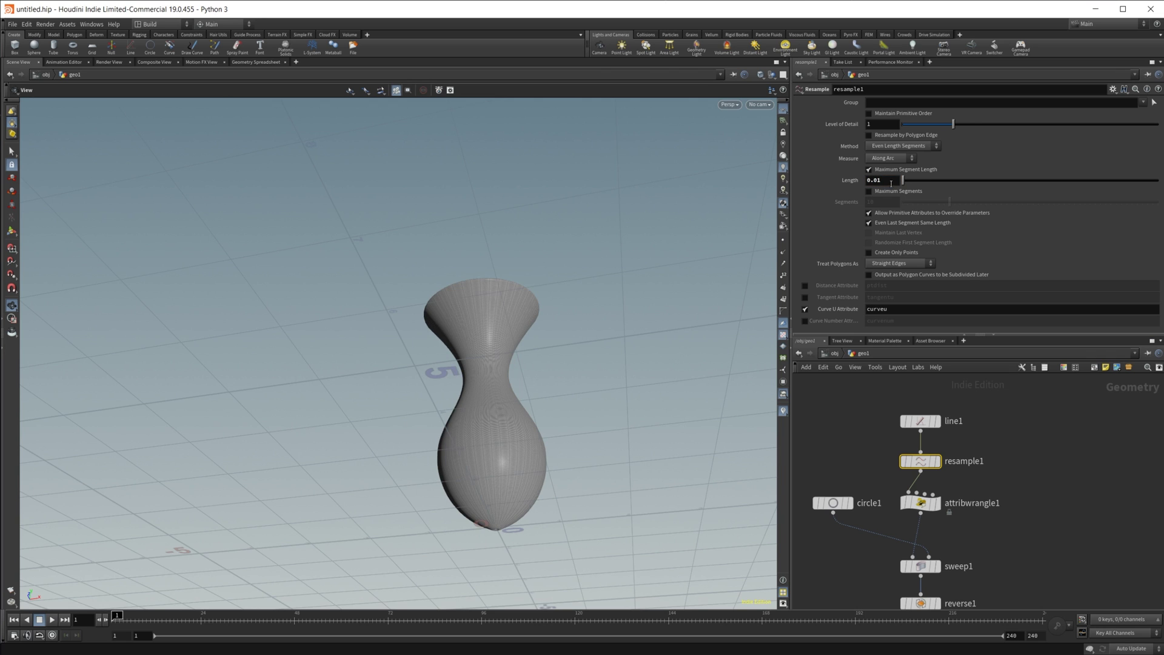
{"action": "left_click_drag", "start_coordinate": [508, 422], "coordinate": [476, 449]}
{"action": "left_click_drag", "start_coordinate": [487, 313], "coordinate": [540, 326]}
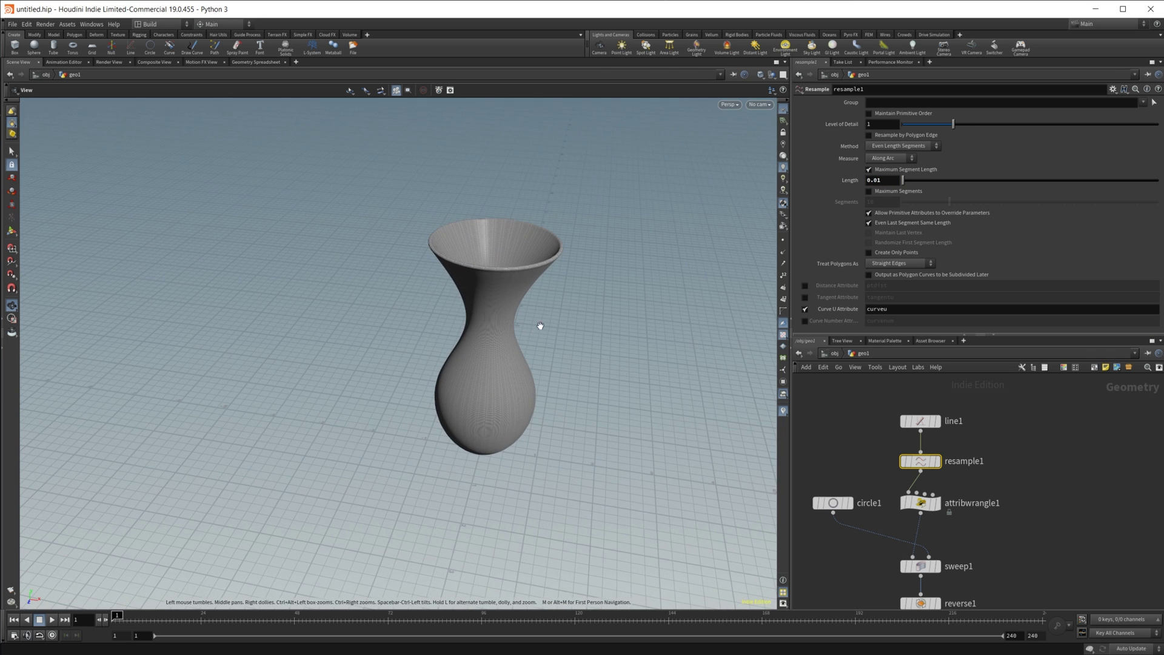
{"action": "left_click_drag", "start_coordinate": [513, 366], "coordinate": [533, 335]}
{"action": "scroll", "coordinate": [533, 336], "scroll_direction": "up", "scroll_amount": 3}
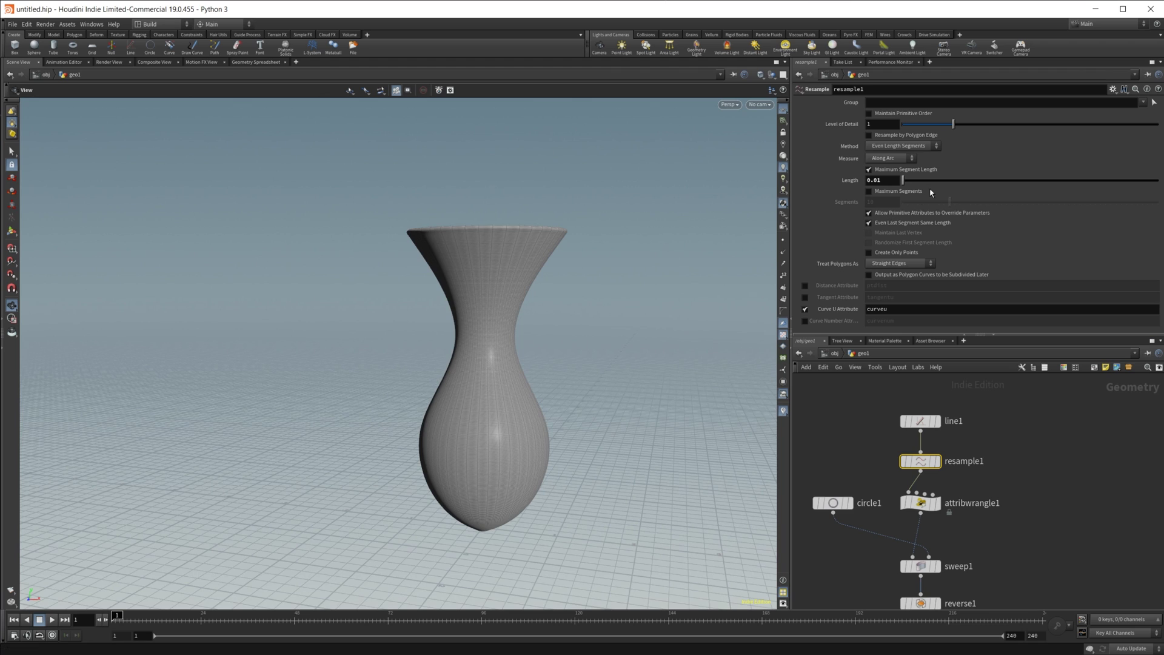
Step: Settle on a resample segment length of 0.02
{"action": "left_click", "coordinate": [890, 180]}
{"action": "type", "text": "2"}
{"action": "key", "text": "Return"}
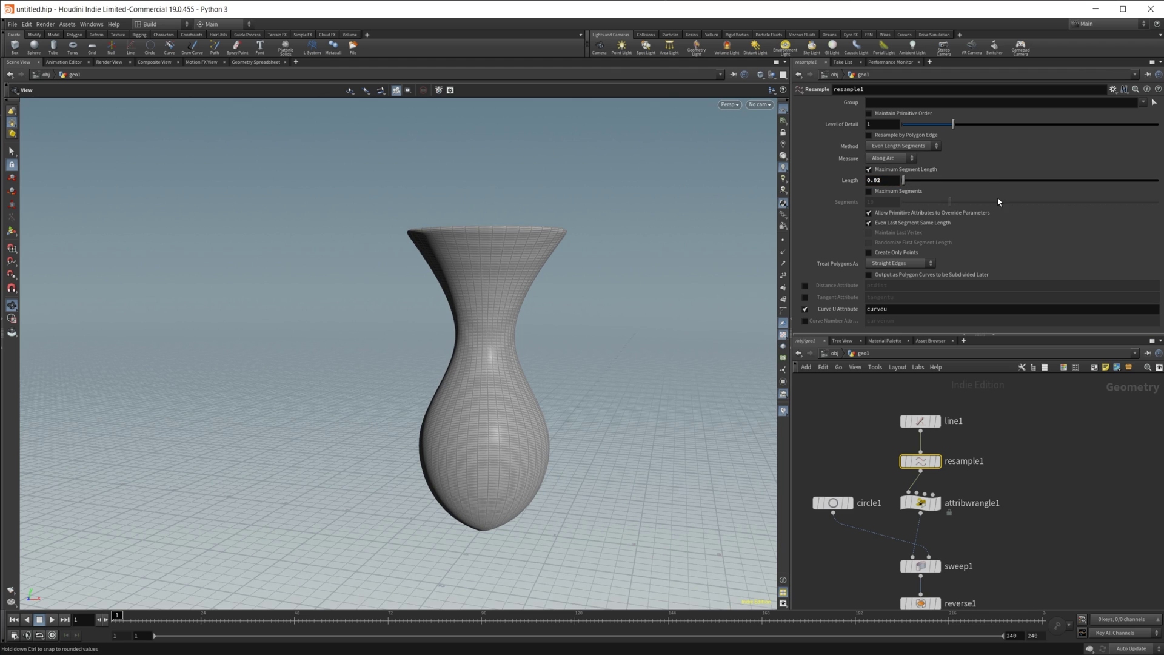
{"action": "right_click_drag", "start_coordinate": [700, 424], "coordinate": [426, 396]}
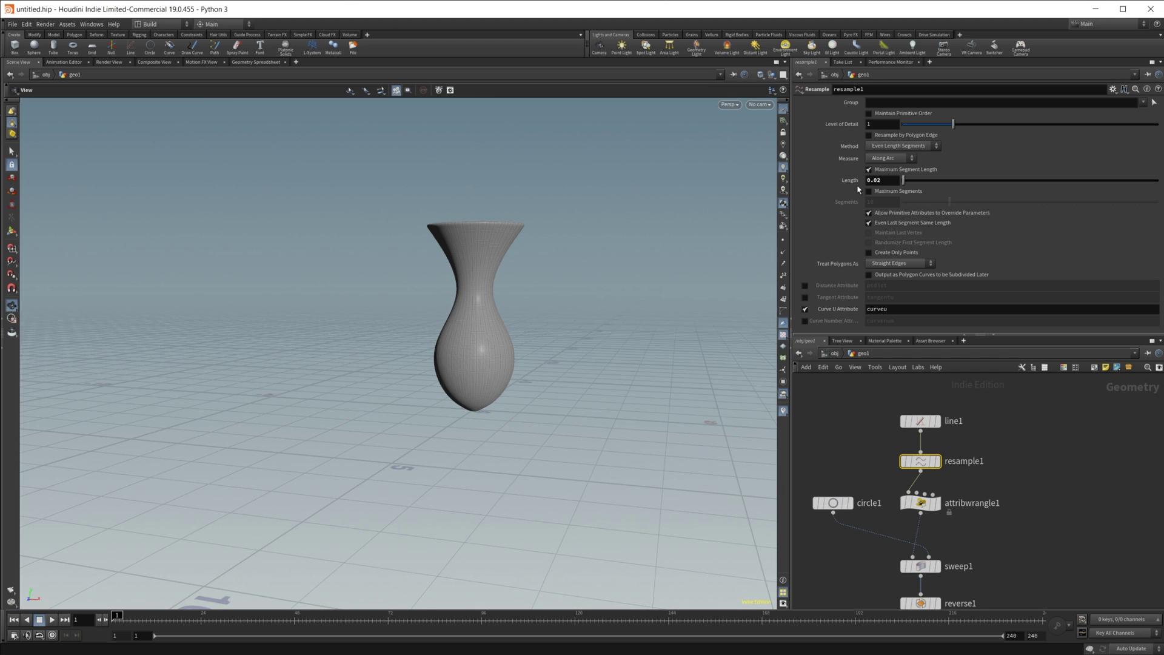
{"action": "middle_click_drag", "start_coordinate": [1042, 525], "coordinate": [1040, 422]}
{"action": "left_click", "coordinate": [918, 586]}
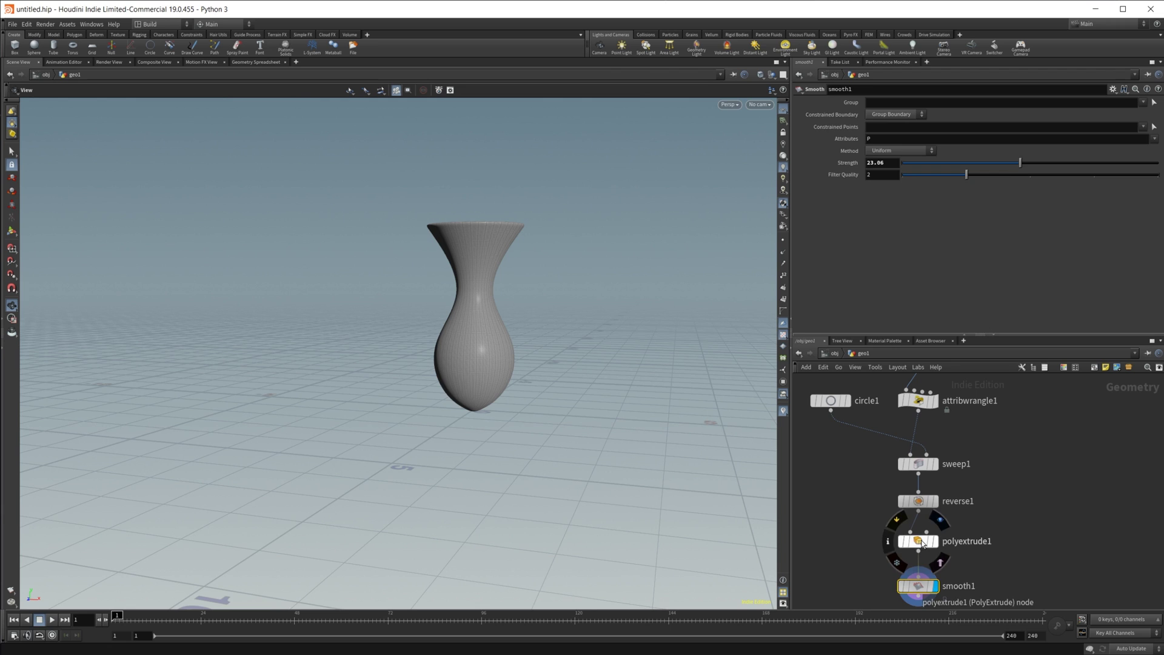
Step: Select polyextrude1 and switch the viewport from Smooth Wire Shaded to Smooth Shaded
{"action": "left_click", "coordinate": [918, 541]}
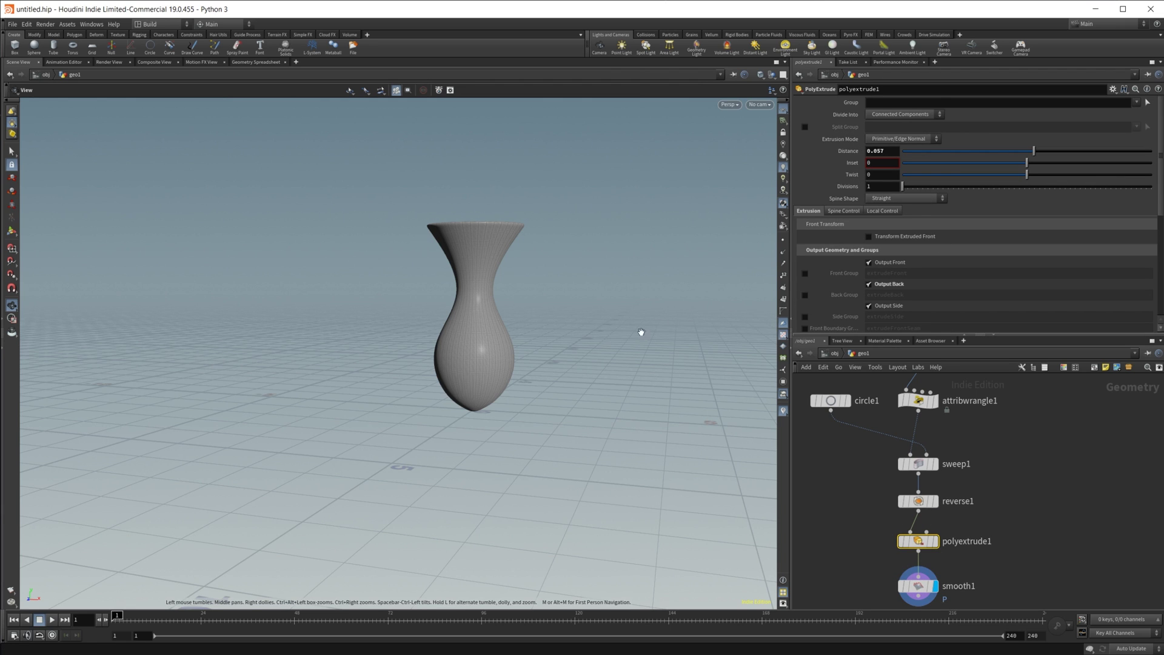
{"action": "left_click_drag", "start_coordinate": [442, 301], "coordinate": [477, 306]}
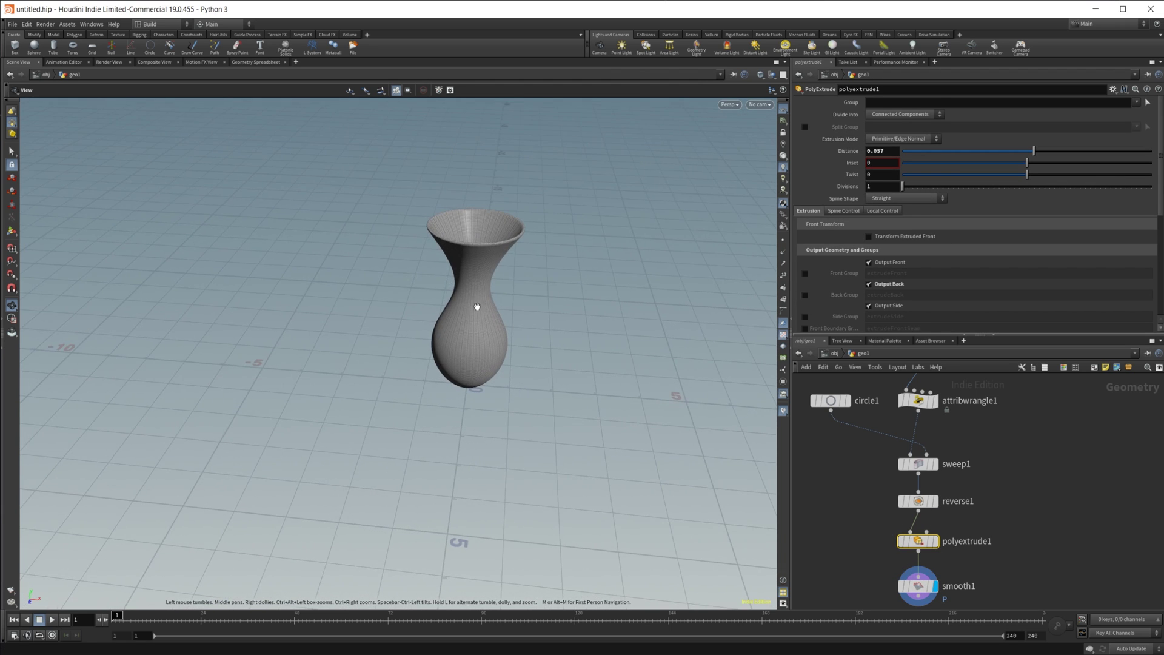
{"action": "left_click", "coordinate": [759, 76]}
{"action": "left_click", "coordinate": [793, 176]}
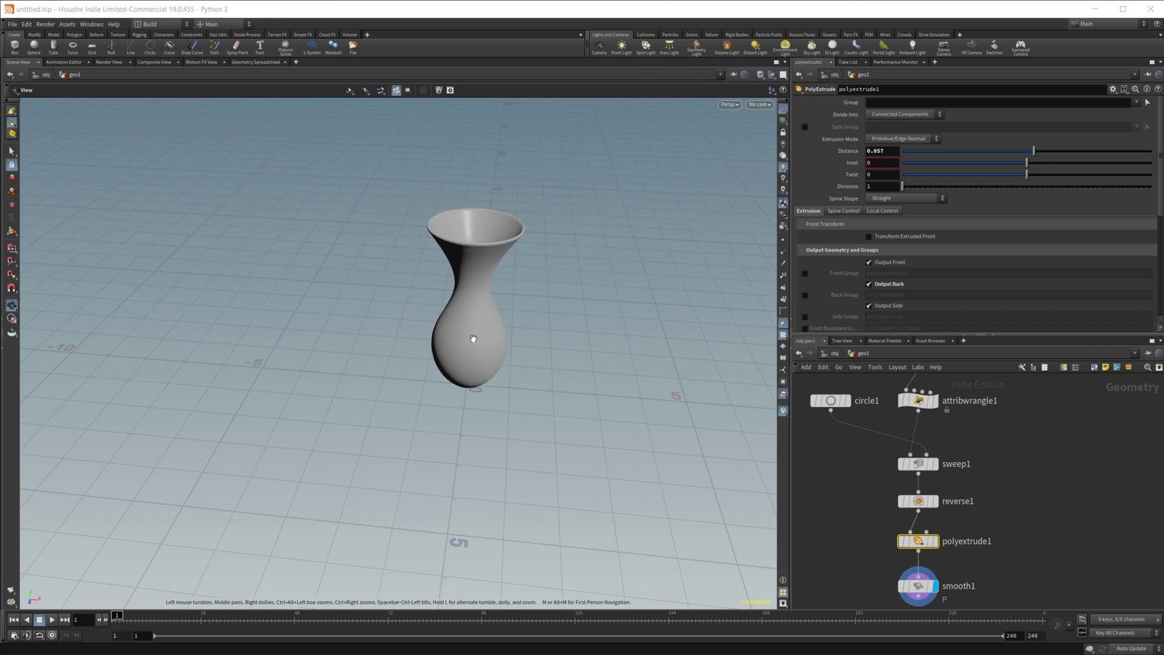
{"action": "left_click_drag", "start_coordinate": [474, 338], "coordinate": [475, 304]}
{"action": "right_click_drag", "start_coordinate": [476, 304], "coordinate": [657, 274]}
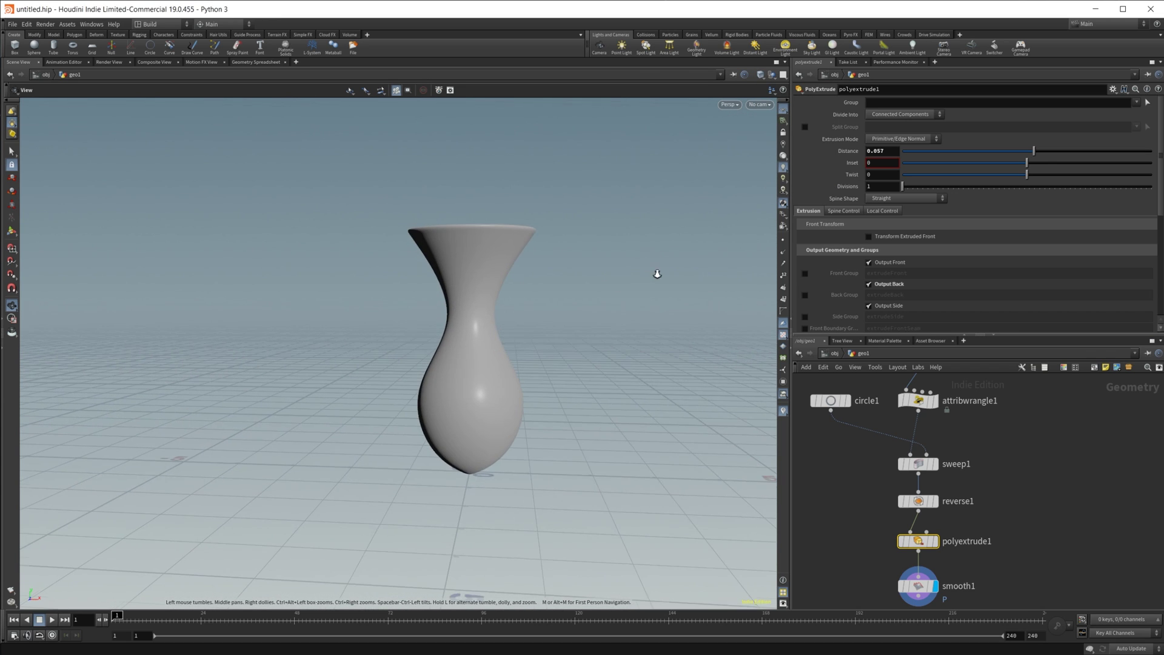
{"action": "left_click_drag", "start_coordinate": [517, 307], "coordinate": [511, 324]}
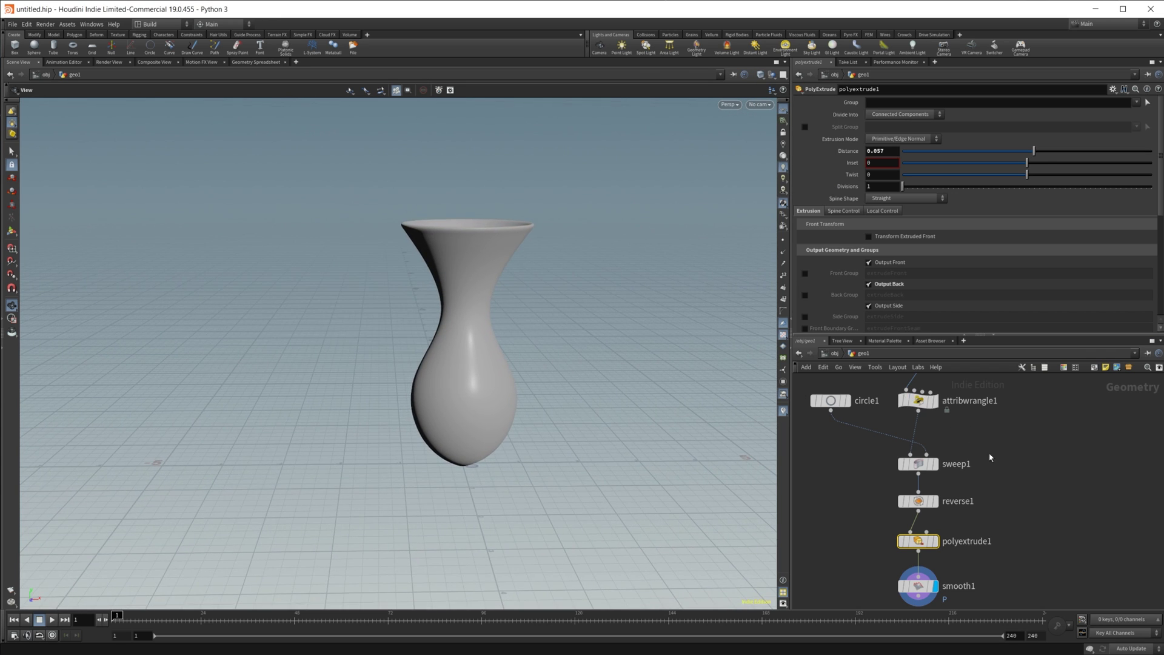
Step: Adjust the last Scale ramp point to about 0.57 to set the rim width
{"action": "middle_click_drag", "start_coordinate": [910, 461], "coordinate": [917, 493]}
{"action": "left_click", "coordinate": [927, 431]}
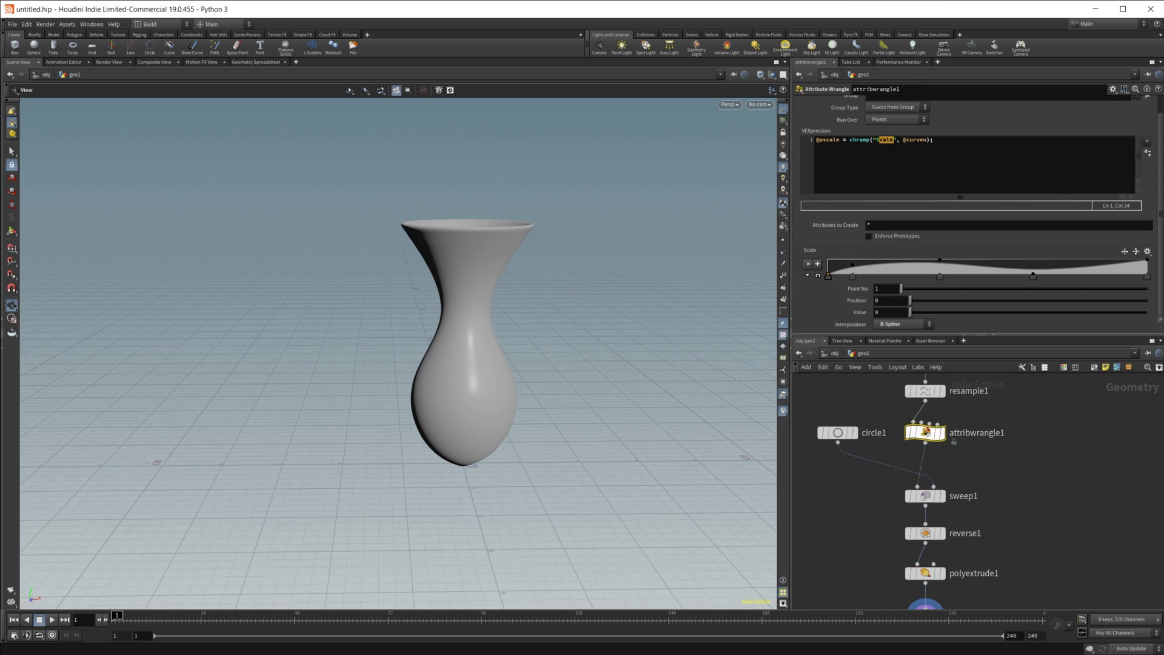
{"action": "mouse_move", "coordinate": [1145, 265]}
{"action": "left_mouse_down"}
{"action": "mouse_move", "coordinate": [1144, 276]}
{"action": "mouse_move", "coordinate": [1143, 266]}
{"action": "left_mouse_up"}
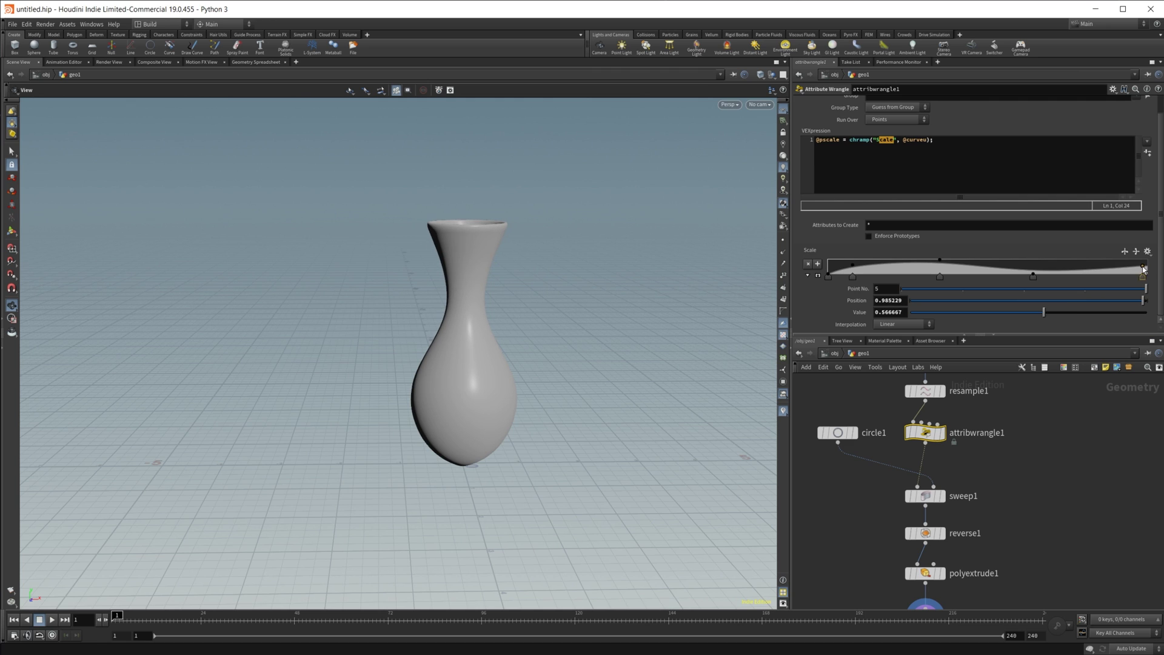
{"action": "left_click_drag", "start_coordinate": [541, 278], "coordinate": [522, 182]}
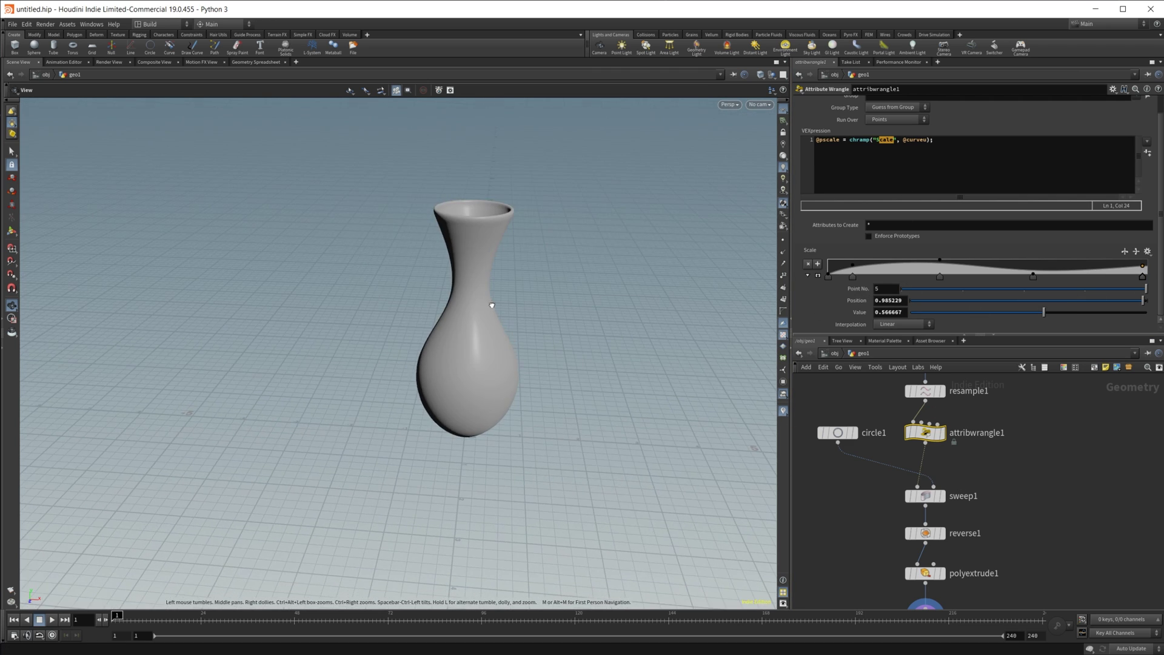
{"action": "scroll", "coordinate": [492, 305], "scroll_direction": "up", "scroll_amount": 3}
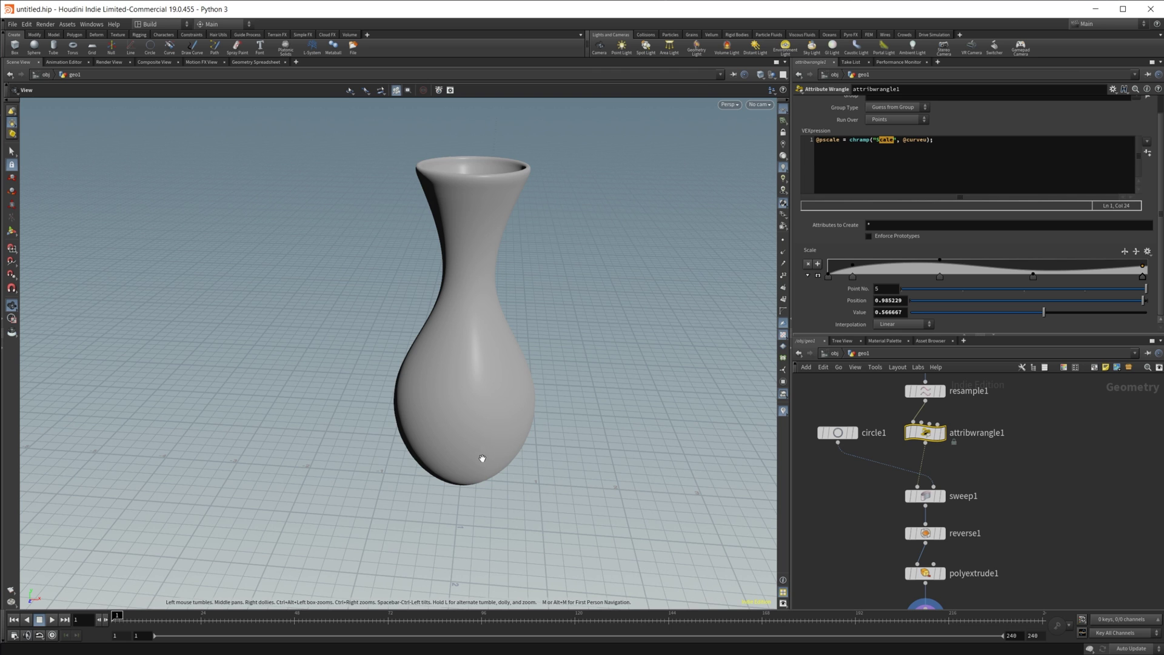
{"action": "left_click_drag", "start_coordinate": [482, 459], "coordinate": [481, 403]}
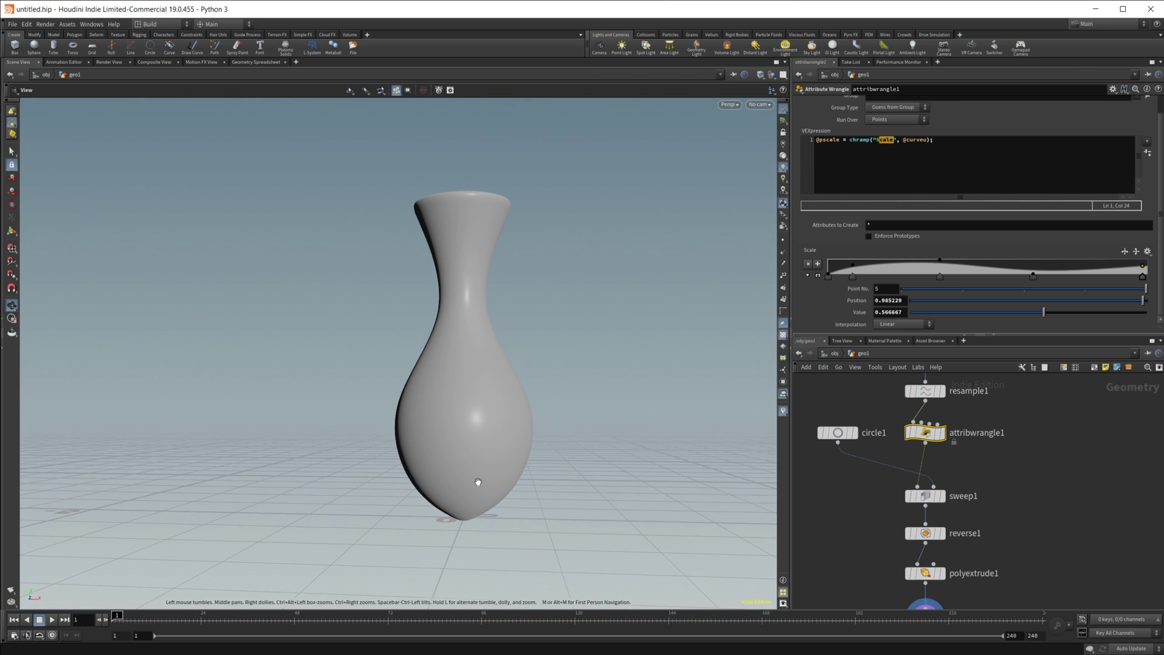
{"action": "left_click_drag", "start_coordinate": [478, 482], "coordinate": [457, 421]}
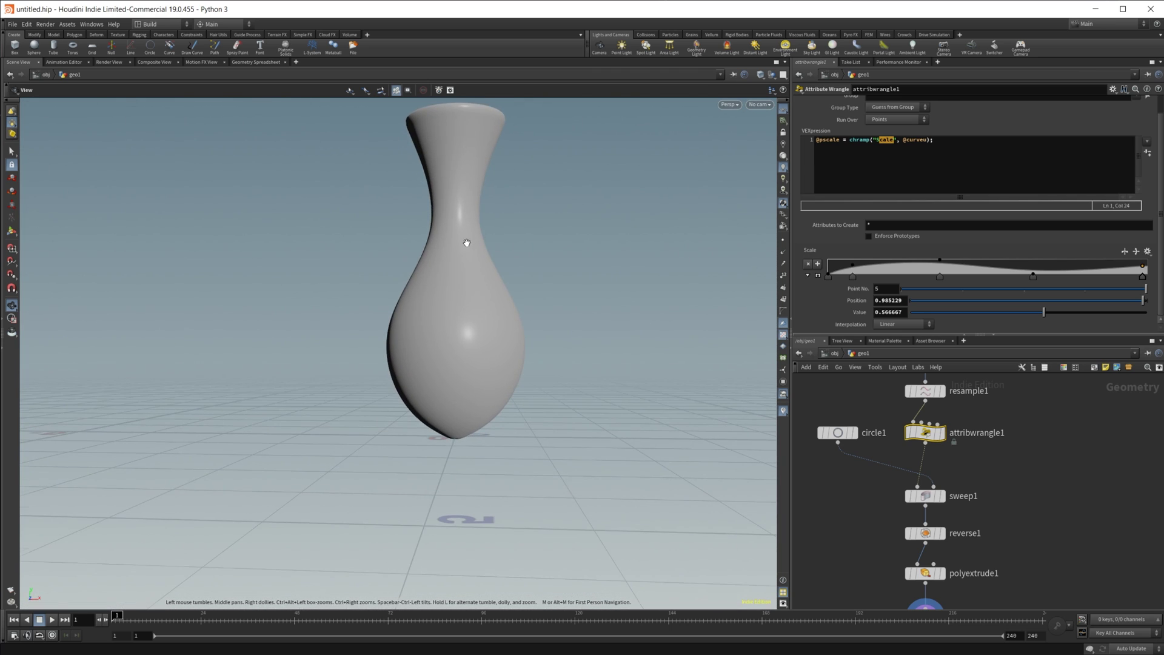
{"action": "left_click_drag", "start_coordinate": [466, 242], "coordinate": [450, 260]}
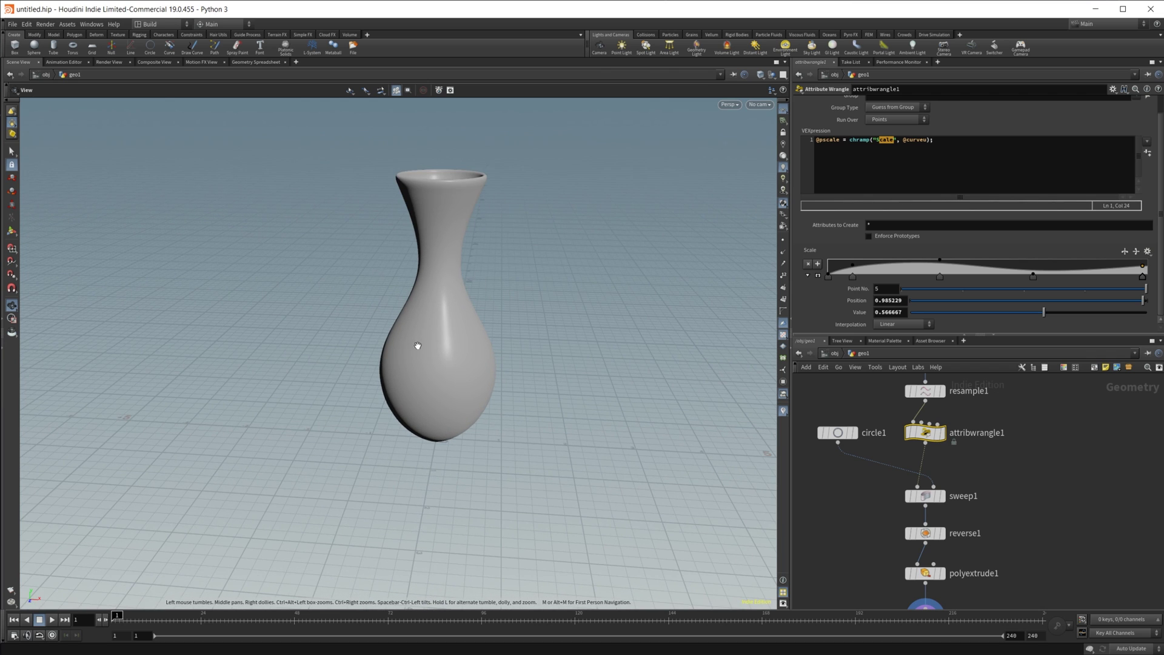
{"action": "left_click_drag", "start_coordinate": [483, 359], "coordinate": [536, 351]}
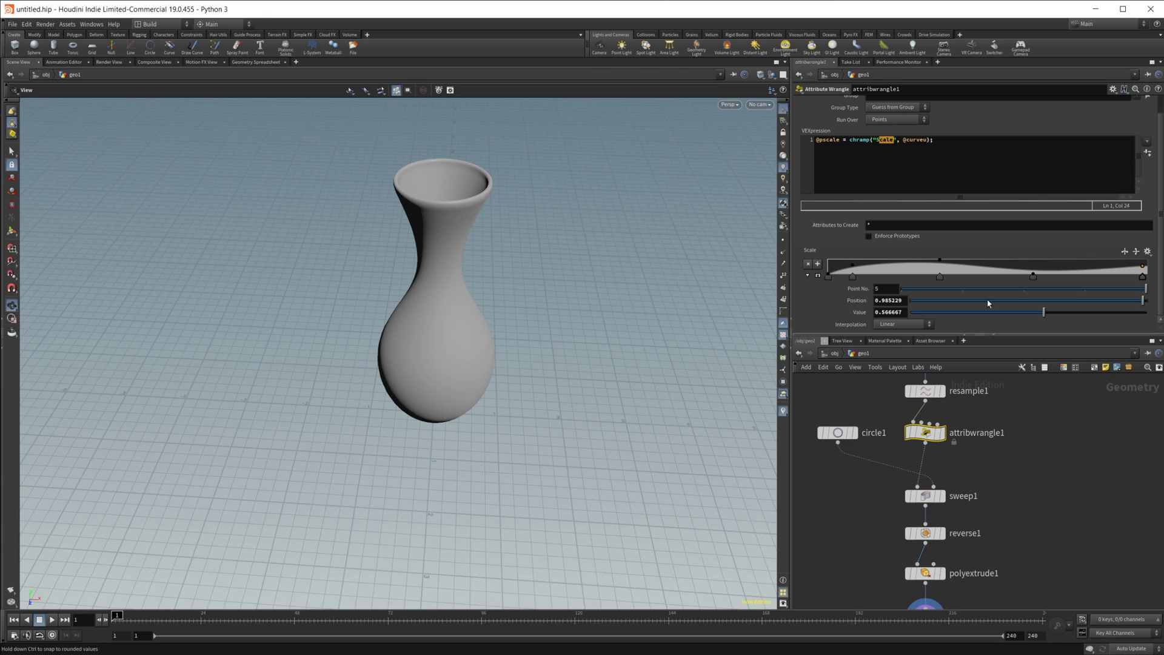
Step: Shift the middle Scale ramp keys left, putting point 4 at 0.381993, for a slender neck
{"action": "left_click_drag", "start_coordinate": [1035, 275], "coordinate": [1101, 277]}
{"action": "left_click_drag", "start_coordinate": [461, 326], "coordinate": [409, 252]}
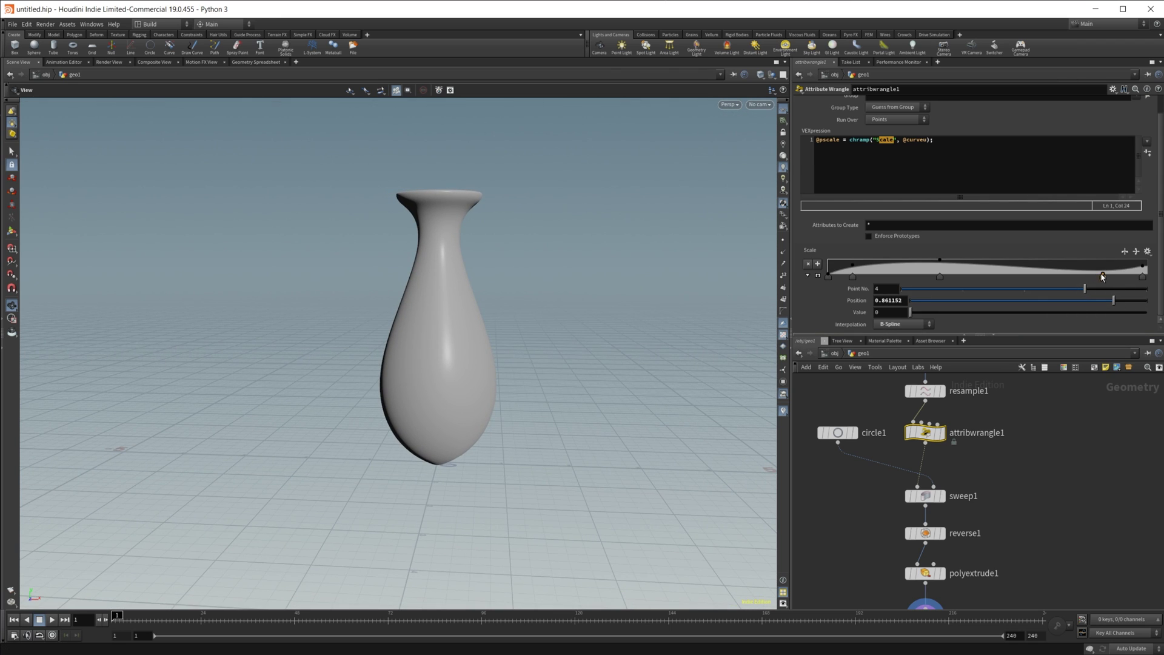
{"action": "left_click_drag", "start_coordinate": [1103, 276], "coordinate": [949, 289]}
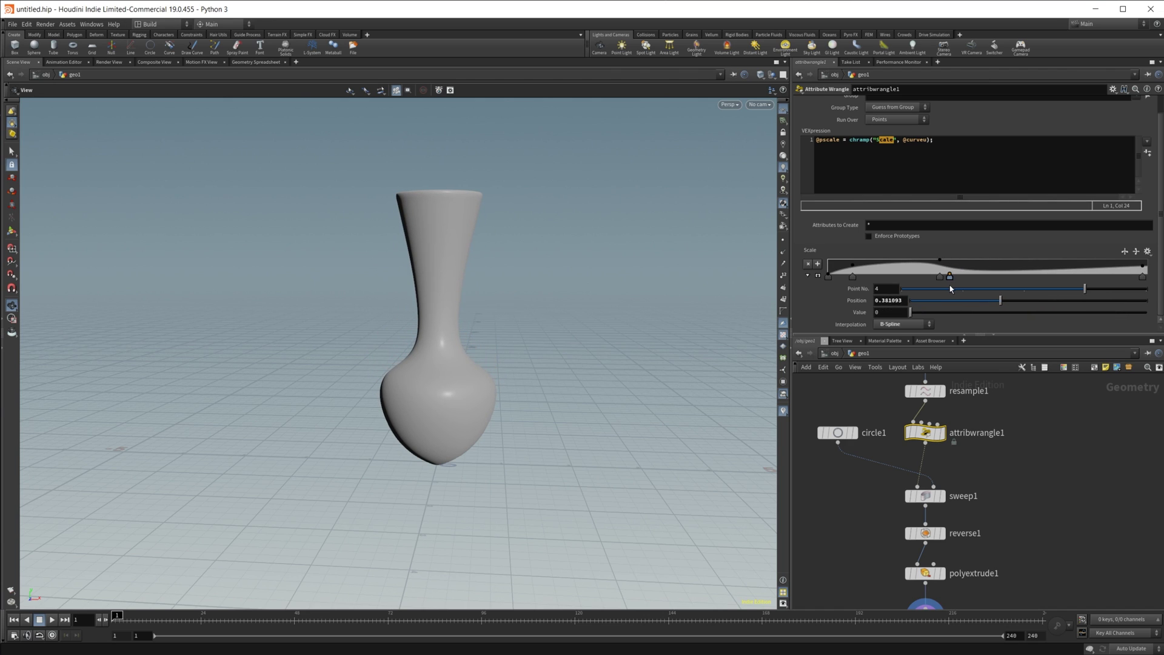
{"action": "left_click_drag", "start_coordinate": [424, 460], "coordinate": [531, 336]}
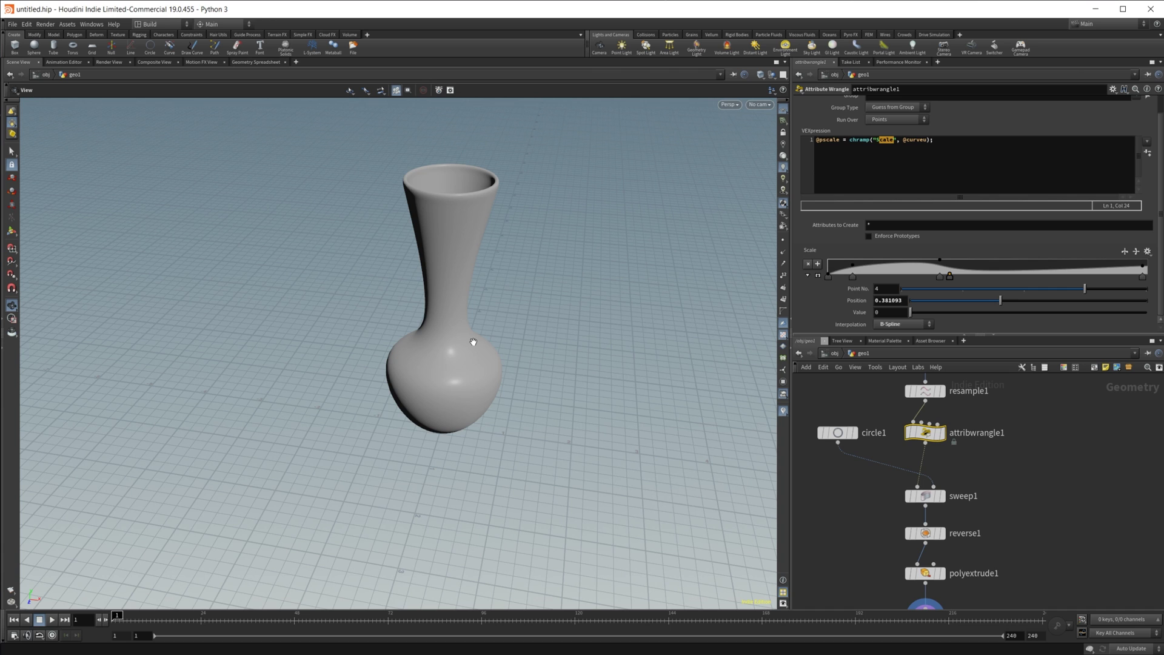
{"action": "left_click_drag", "start_coordinate": [447, 416], "coordinate": [467, 369]}
{"action": "left_click_drag", "start_coordinate": [445, 317], "coordinate": [478, 357]}
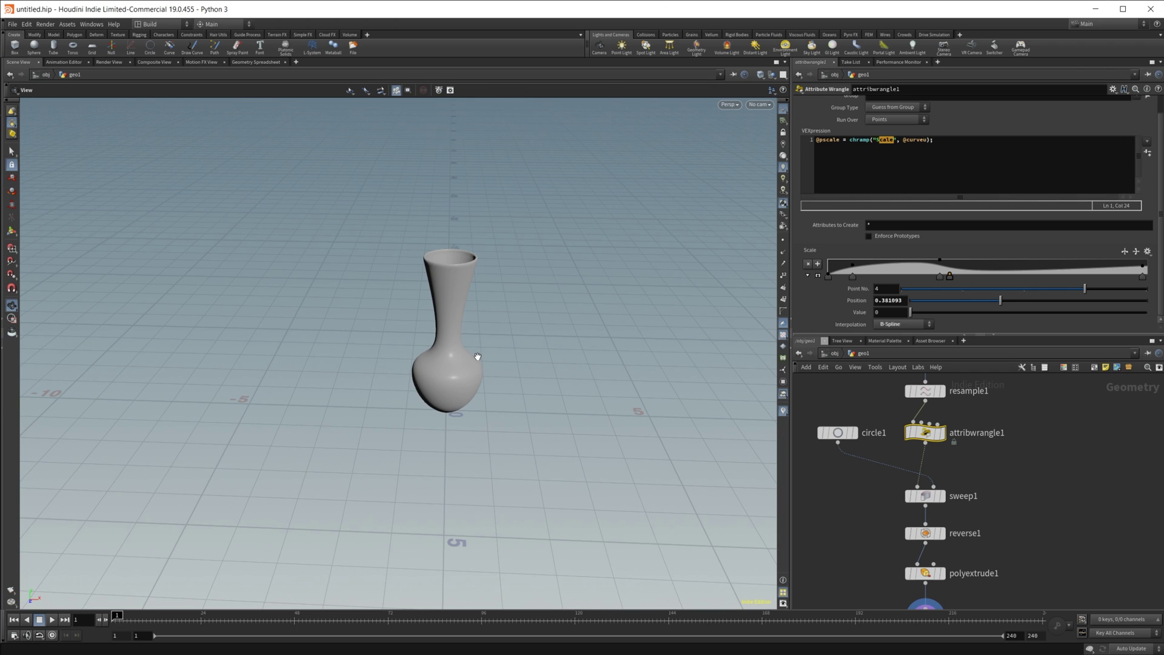